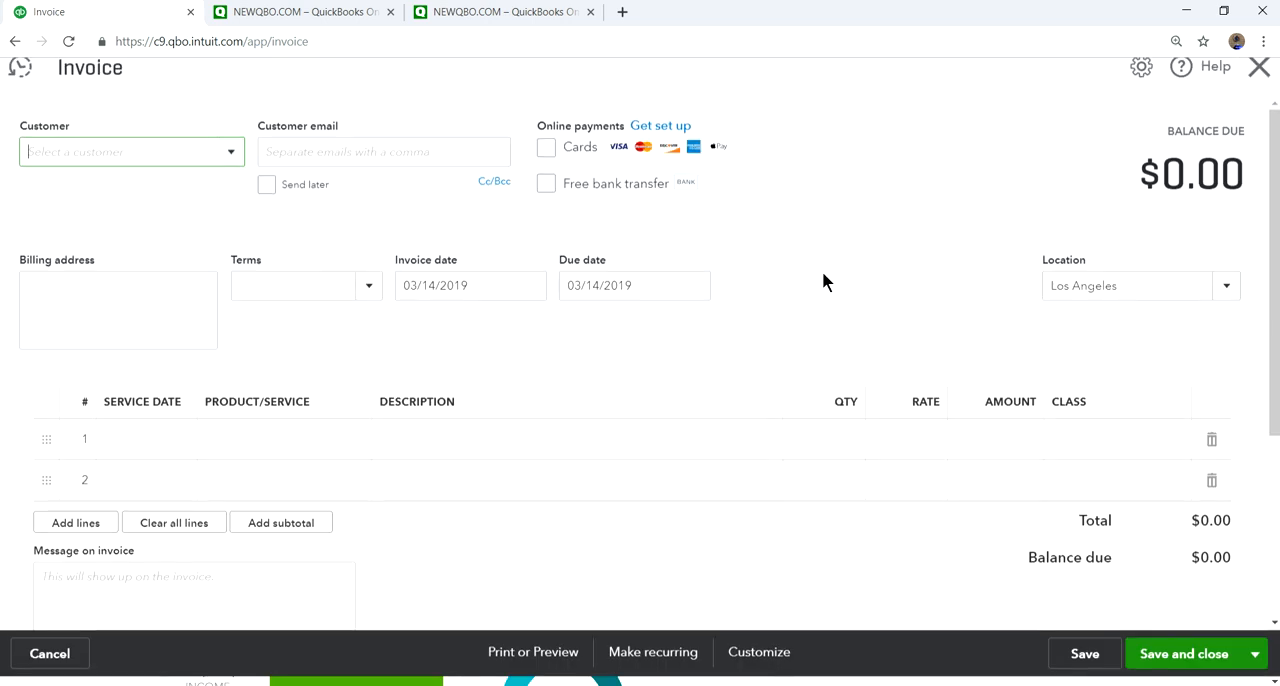
- Examine the line-item tables on a blank invoice and a blank expense form, closing each form without saving
{"action": "scroll", "coordinate": [323, 450], "scroll_direction": "down", "scroll_amount": 3}
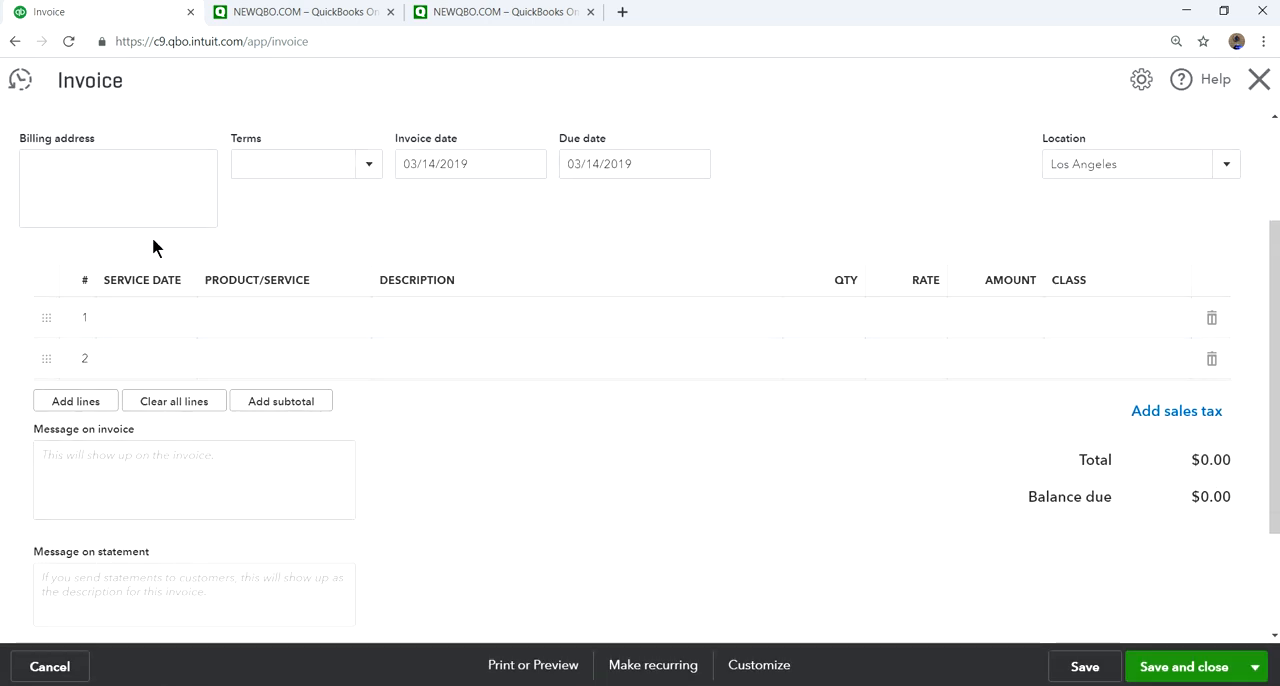
{"action": "left_click", "coordinate": [1259, 80]}
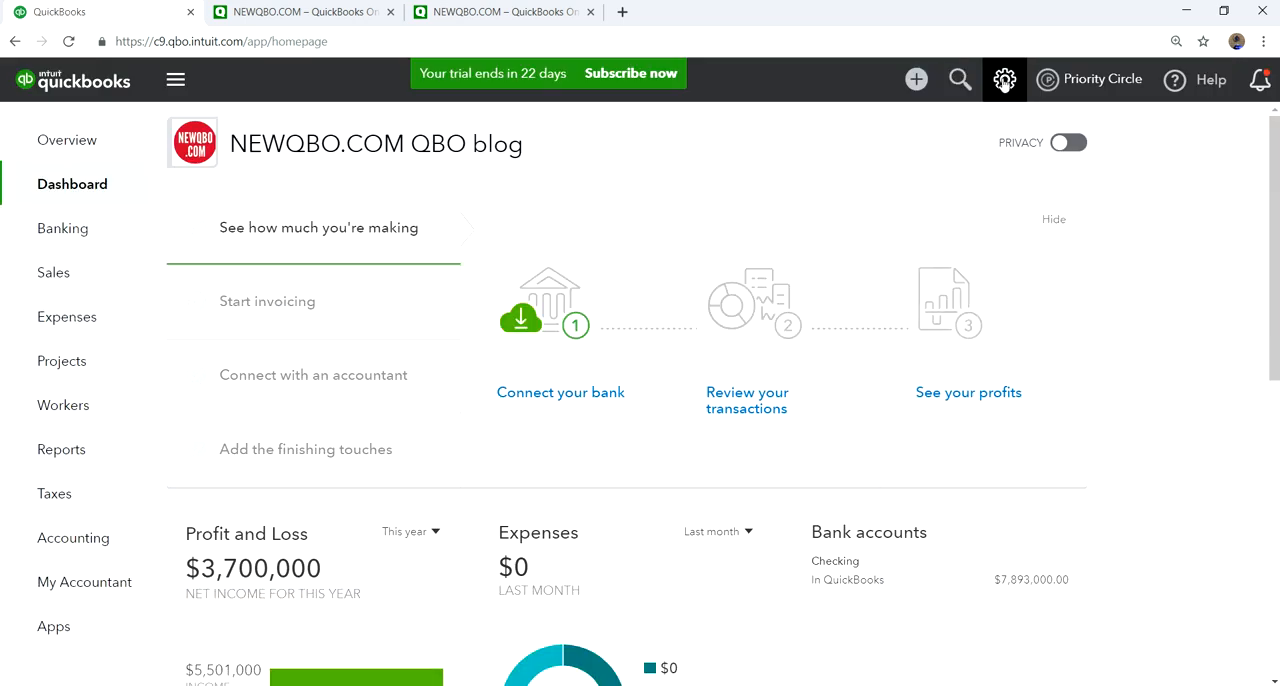
{"action": "left_click", "coordinate": [916, 79]}
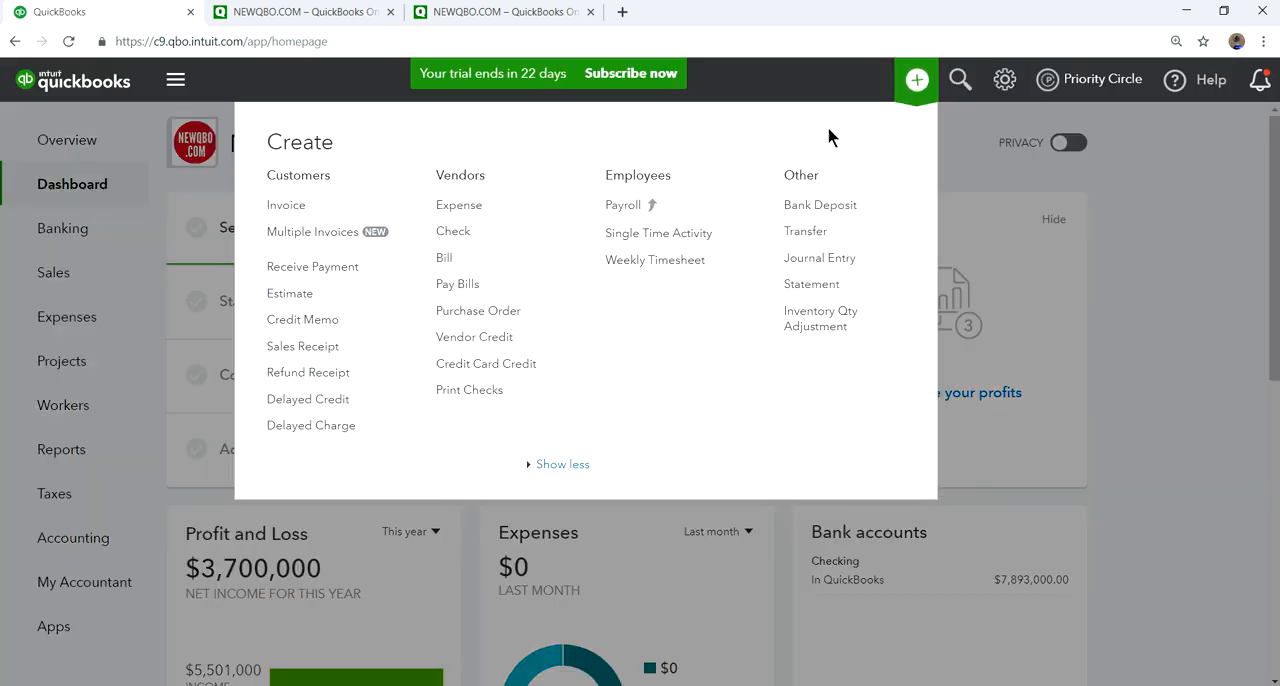
{"action": "left_click", "coordinate": [443, 208]}
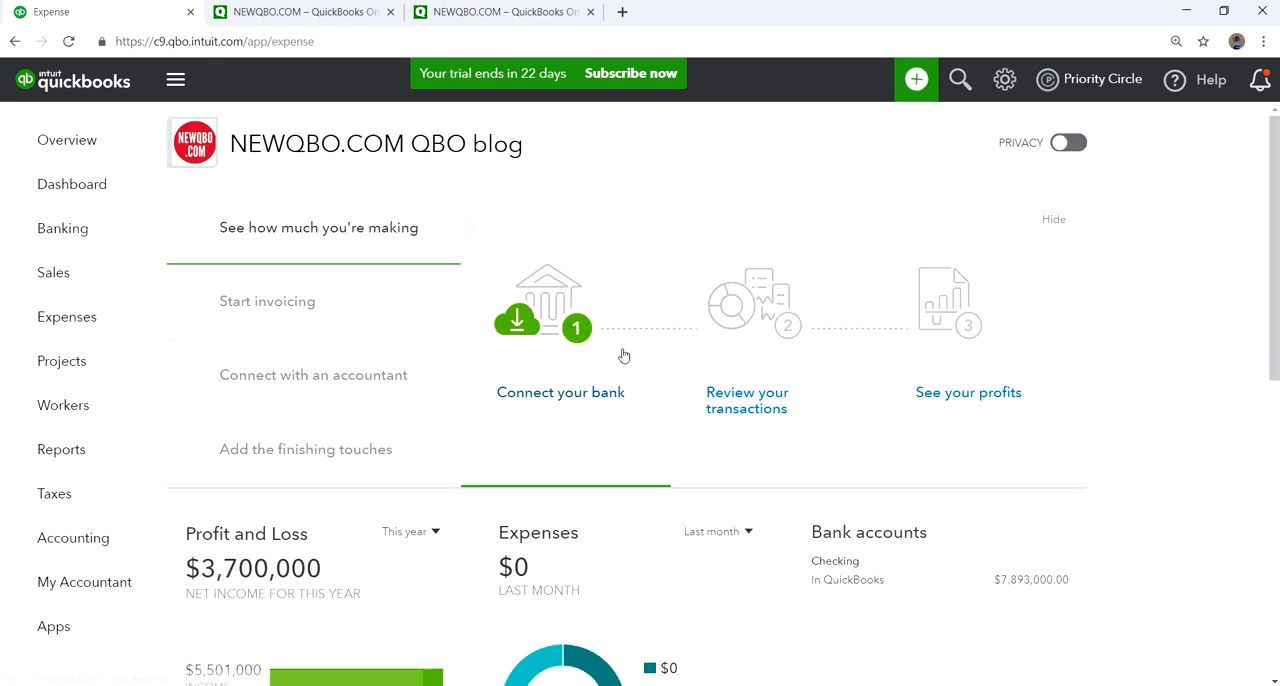
{"action": "scroll", "coordinate": [631, 440], "scroll_direction": "down", "scroll_amount": 2}
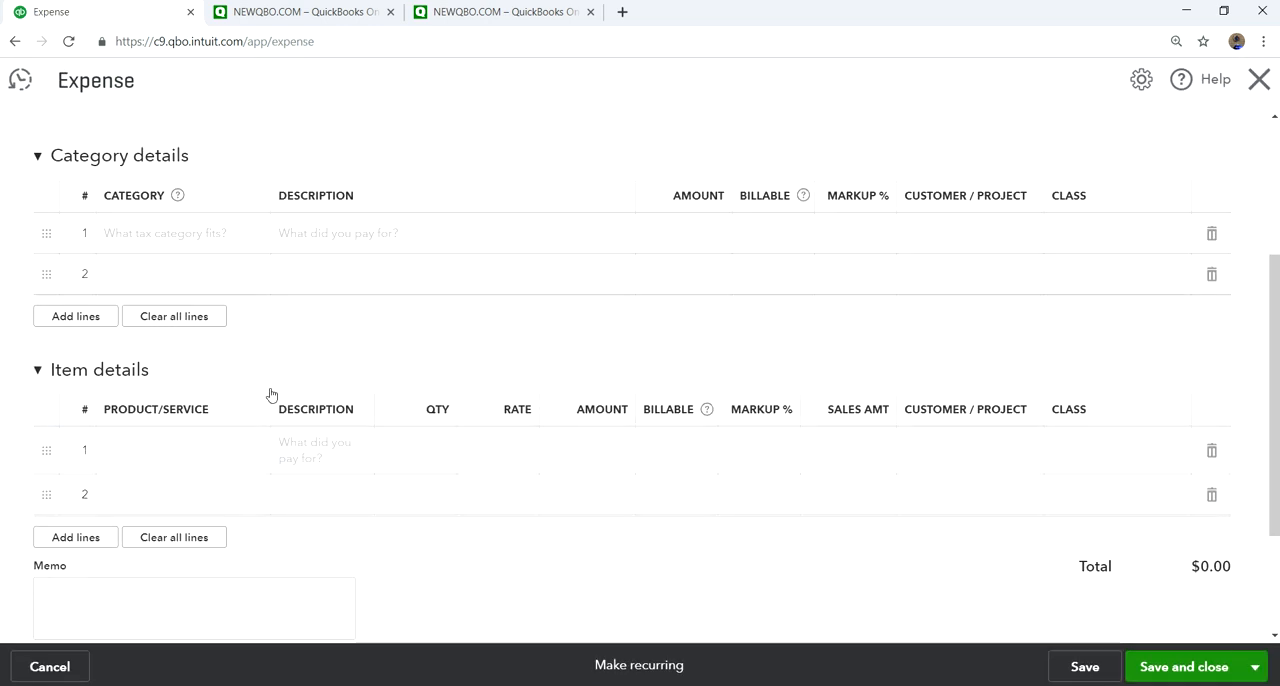
{"action": "left_click", "coordinate": [1258, 85]}
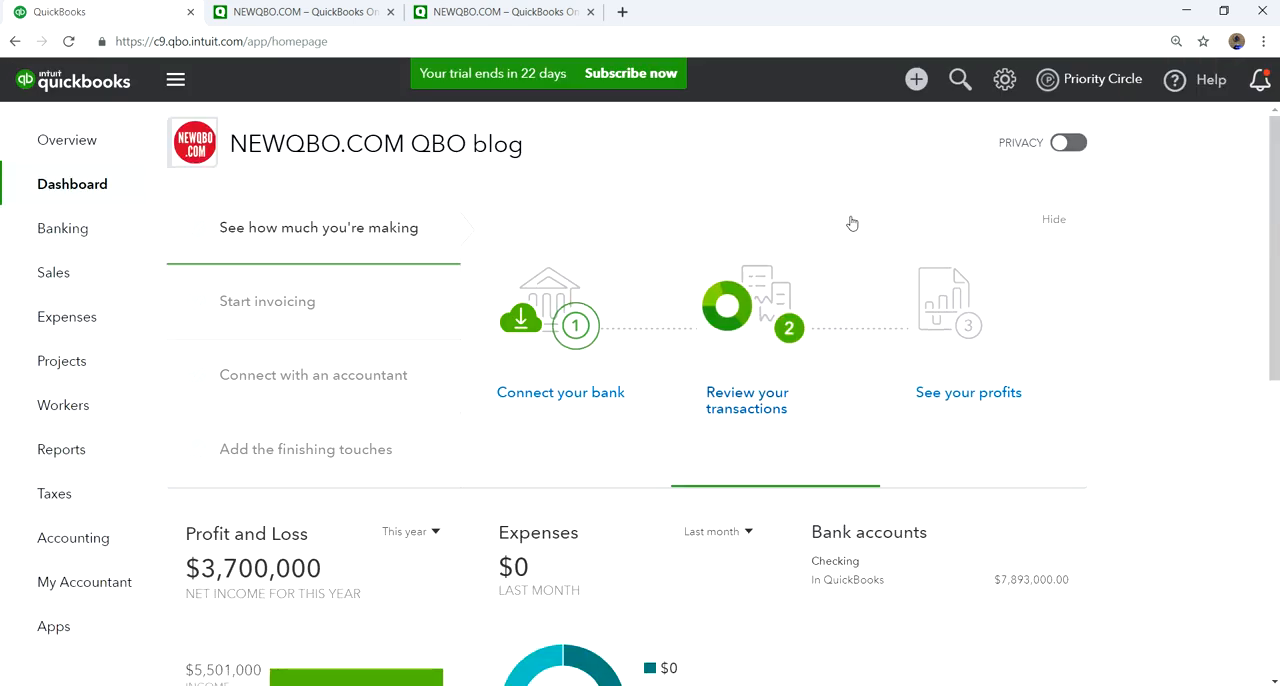
- Open the company's Account and Settings and review the Sales options for products and services
{"action": "left_click", "coordinate": [1005, 80]}
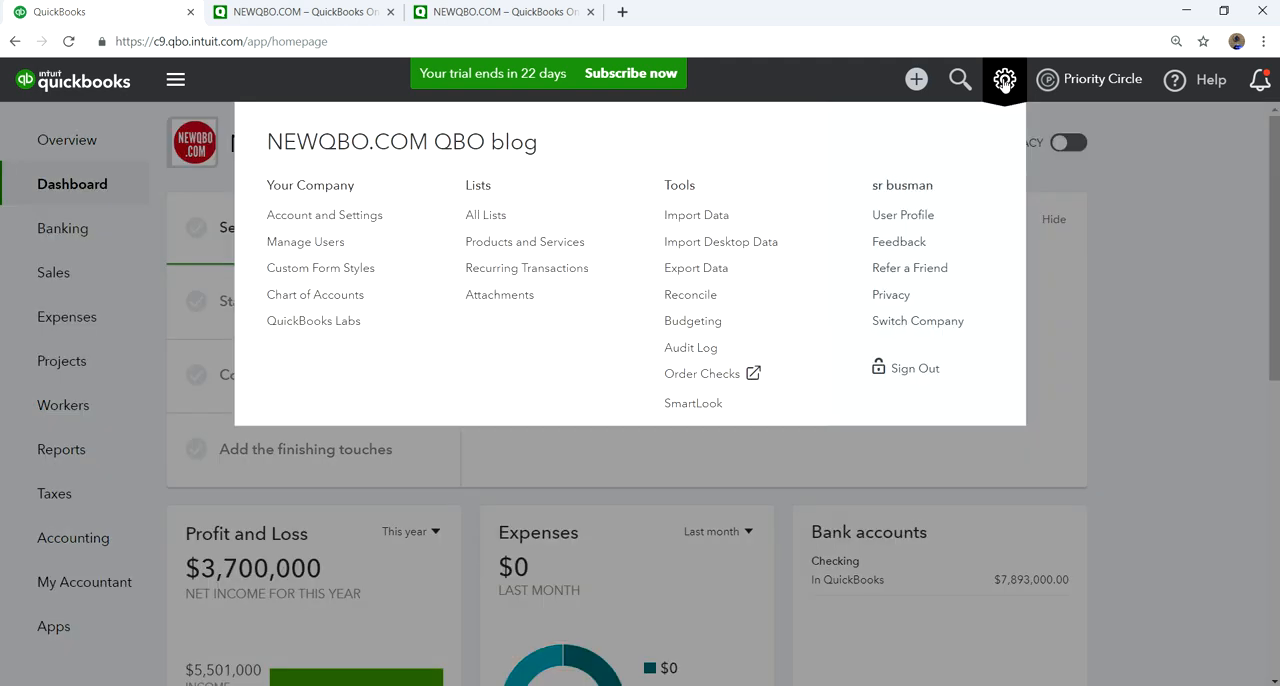
{"action": "left_click", "coordinate": [307, 220]}
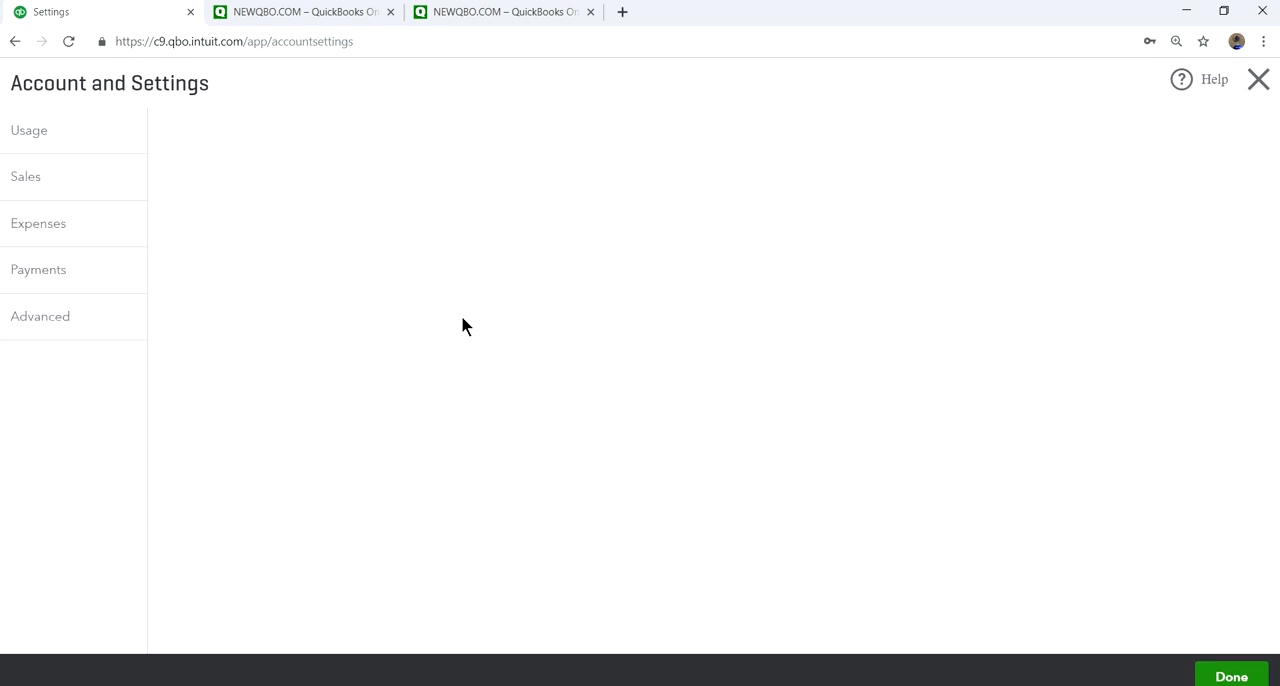
{"action": "left_click", "coordinate": [25, 275]}
{"action": "scroll", "coordinate": [805, 463], "scroll_direction": "down", "scroll_amount": 3}
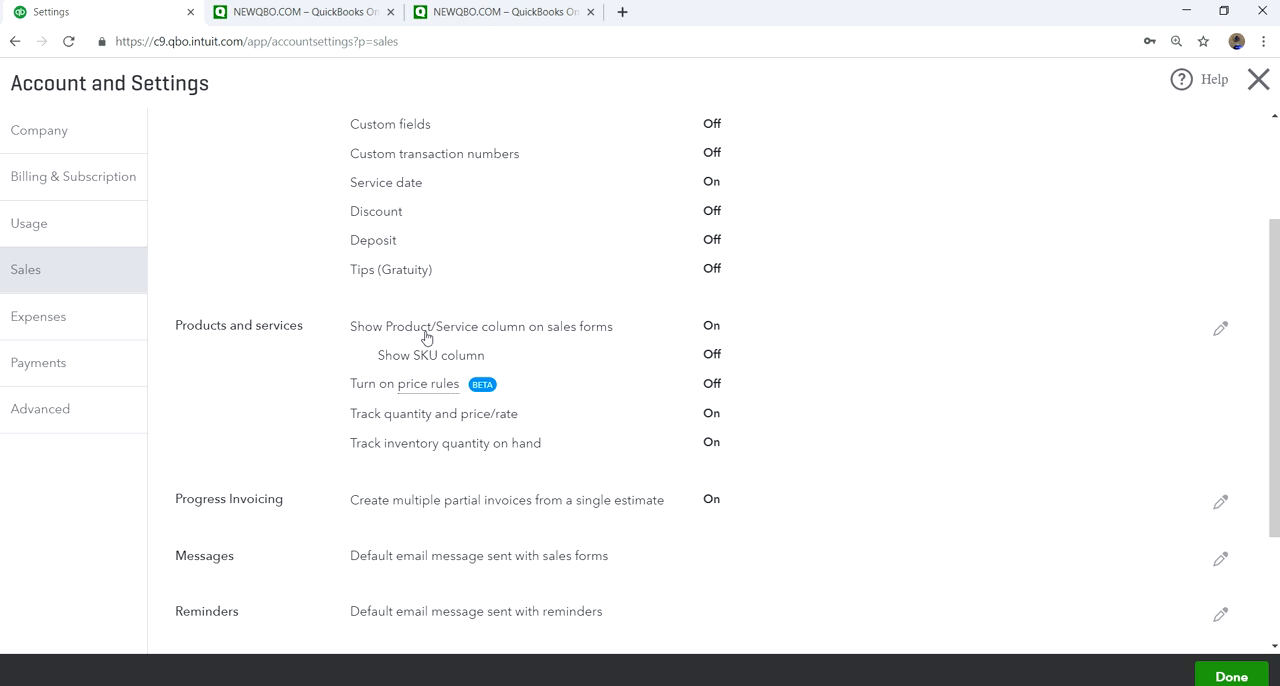
- Review the Expenses settings for the items table and billable expenses, cancel editing, and close Account and Settings
{"action": "left_click", "coordinate": [38, 318]}
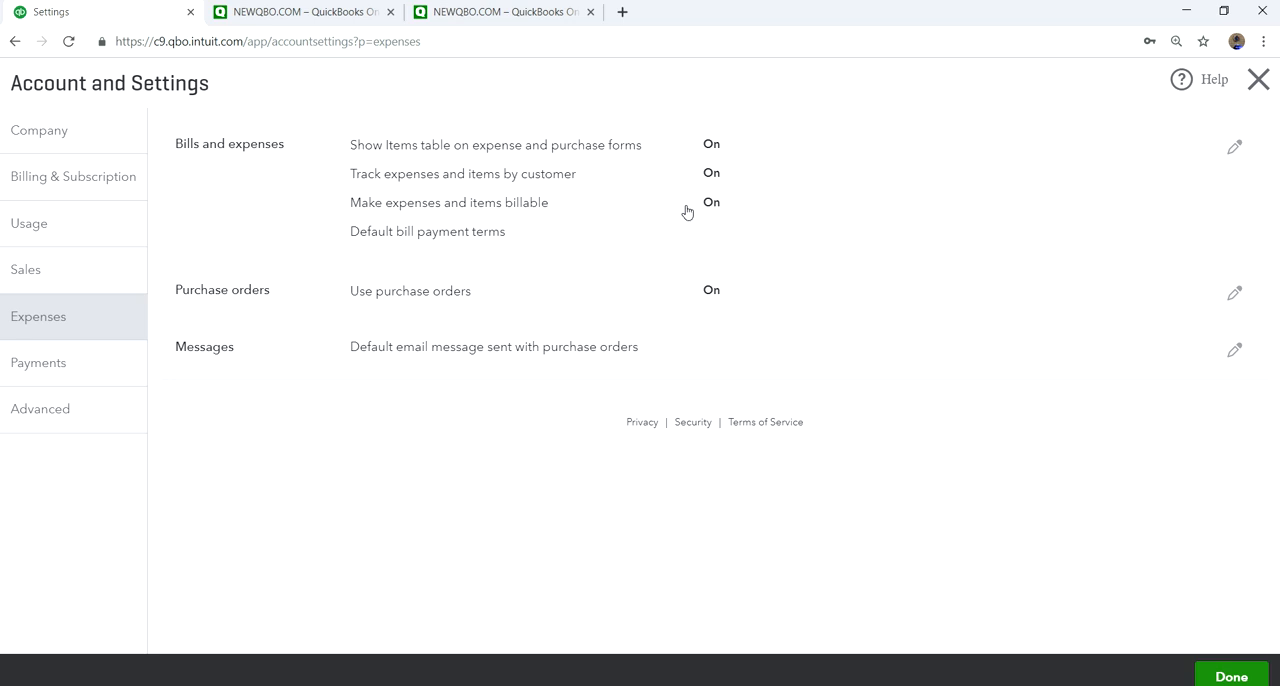
{"action": "left_click", "coordinate": [531, 209]}
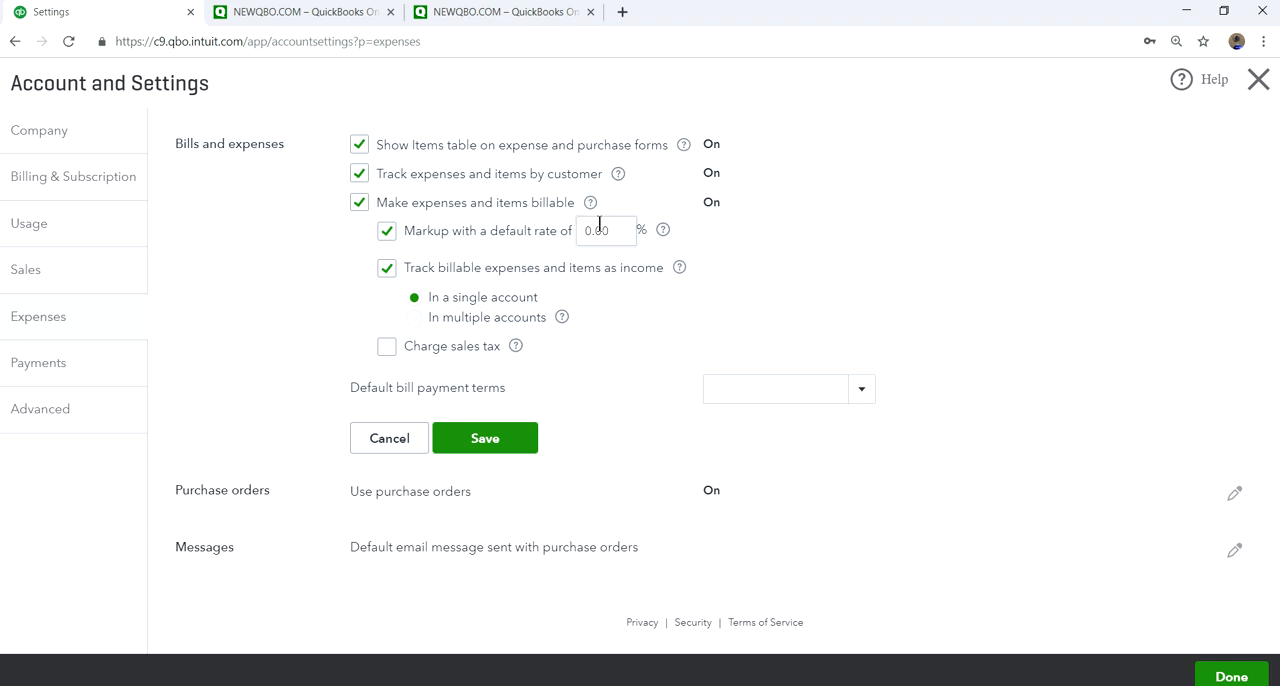
{"action": "left_click", "coordinate": [375, 447]}
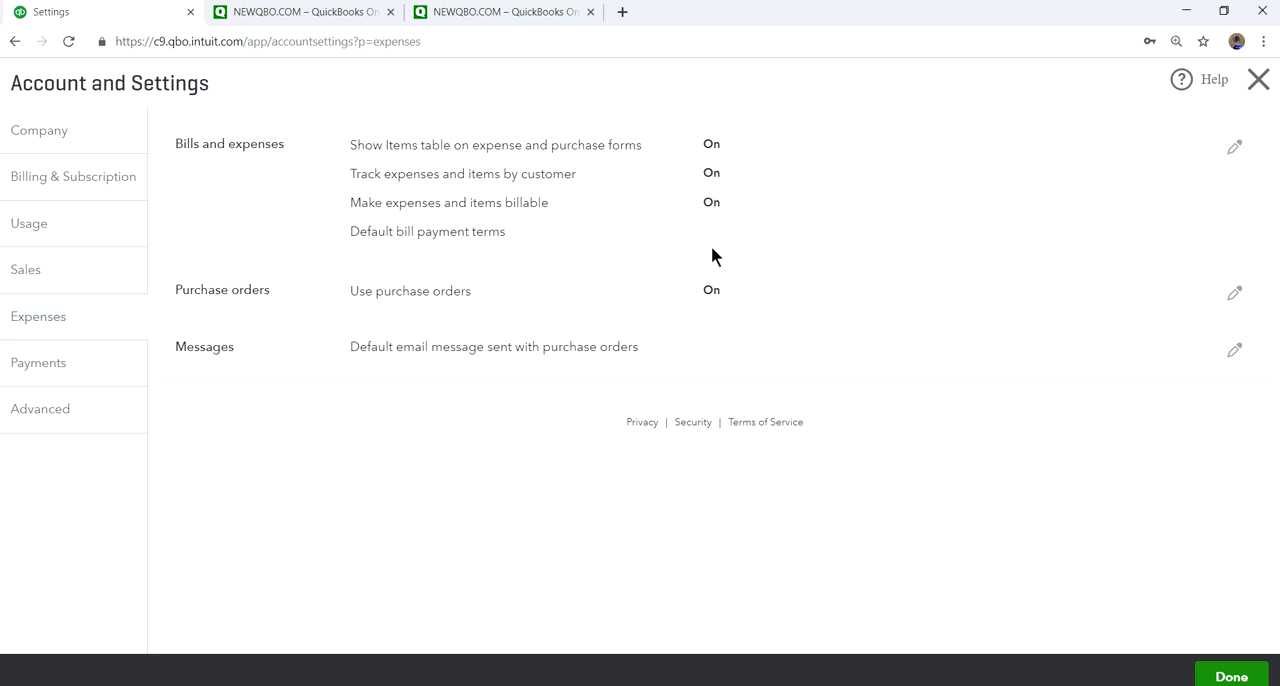
{"action": "left_click", "coordinate": [1258, 79]}
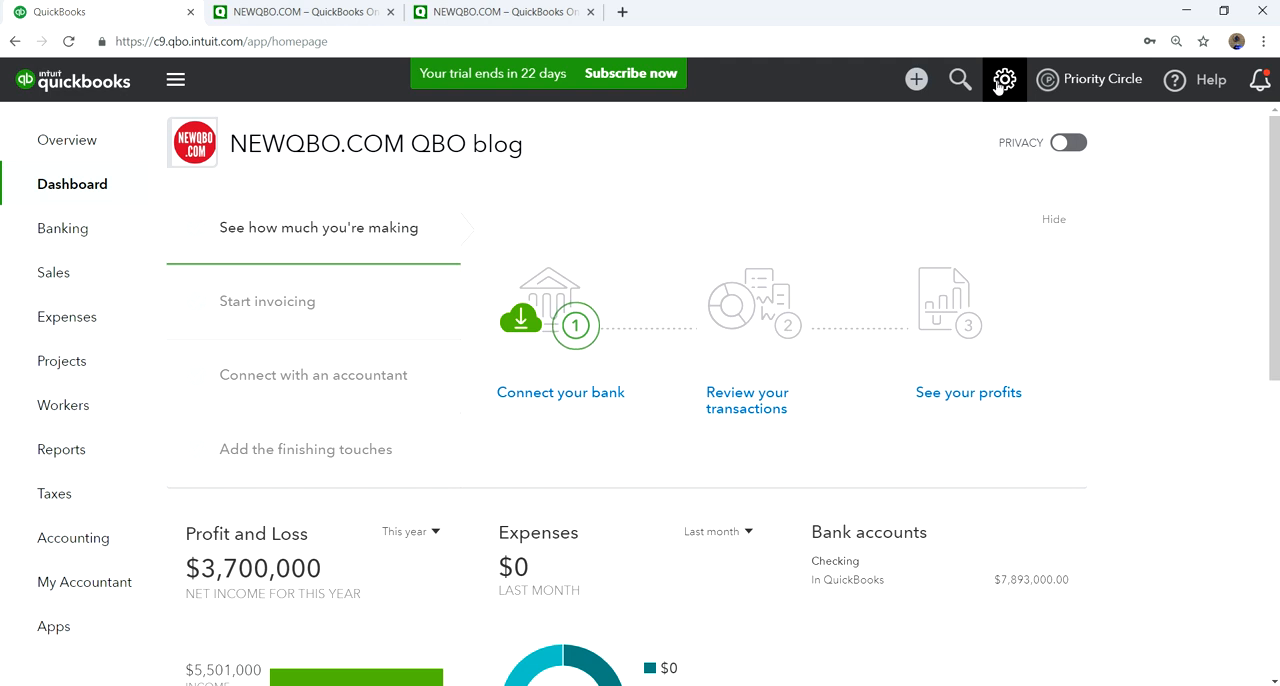
- Open the Products and Services list
{"action": "left_click", "coordinate": [998, 88]}
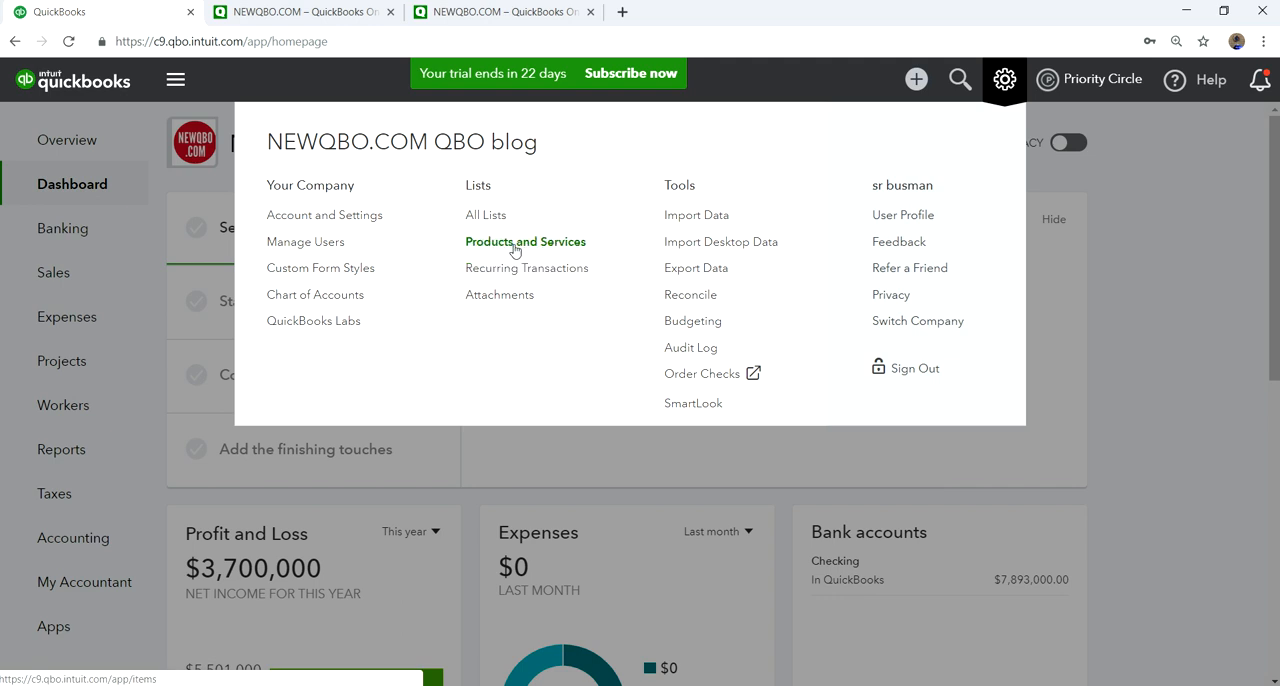
{"action": "left_click", "coordinate": [53, 285]}
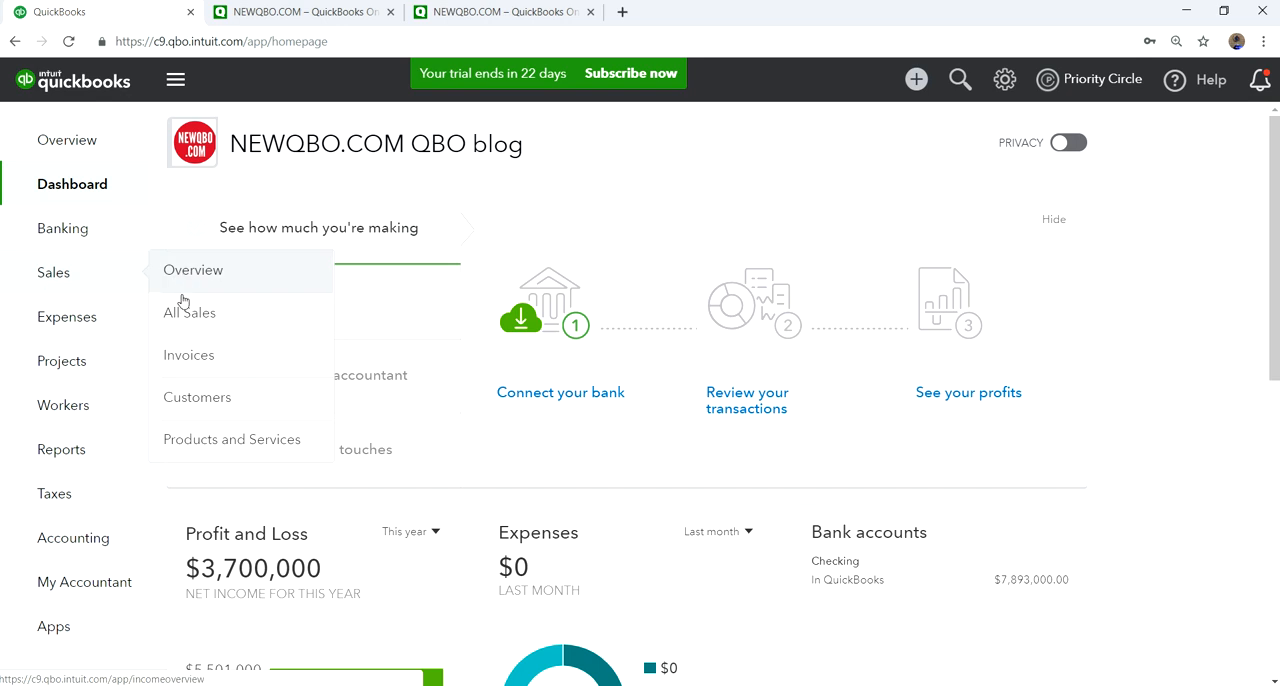
{"action": "left_click", "coordinate": [185, 443]}
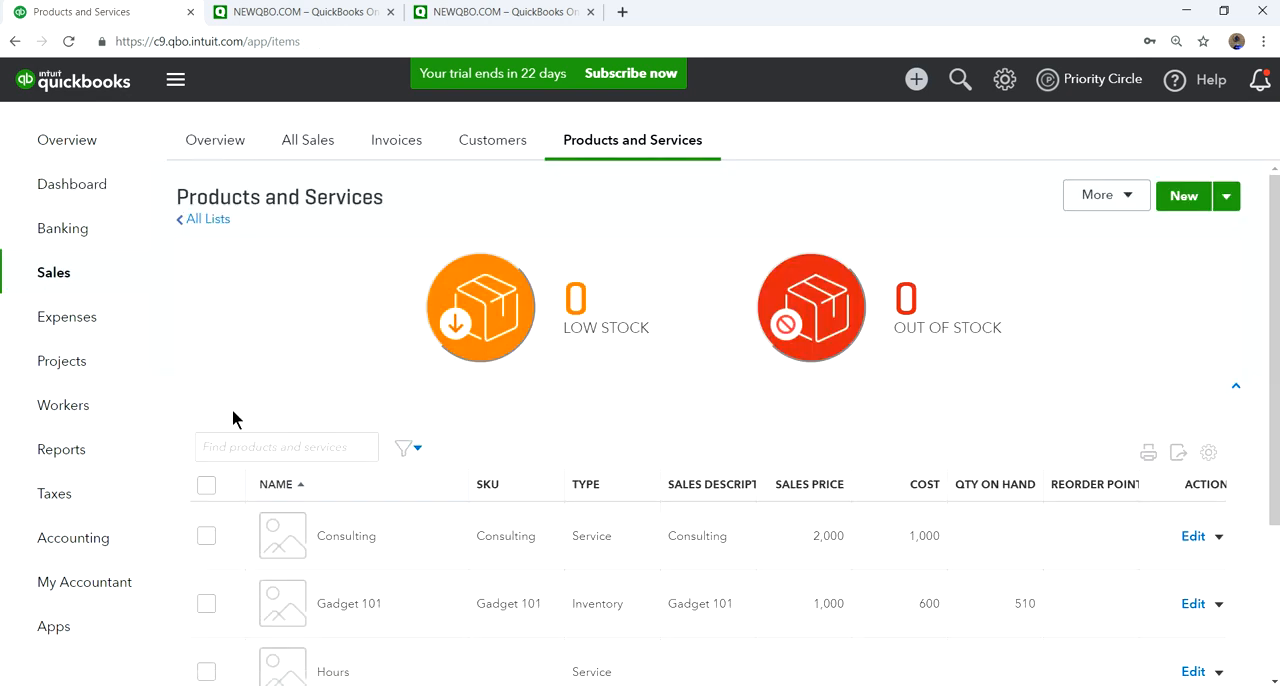
{"action": "left_click", "coordinate": [998, 84]}
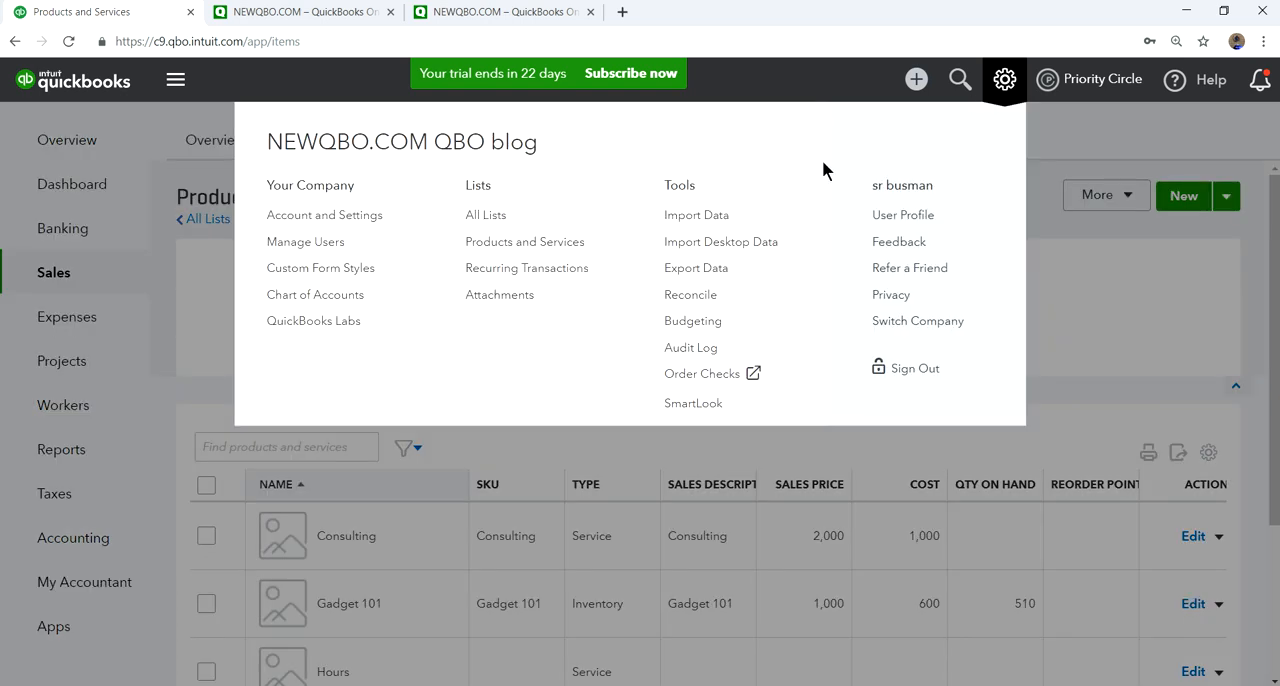
{"action": "left_click", "coordinate": [487, 246]}
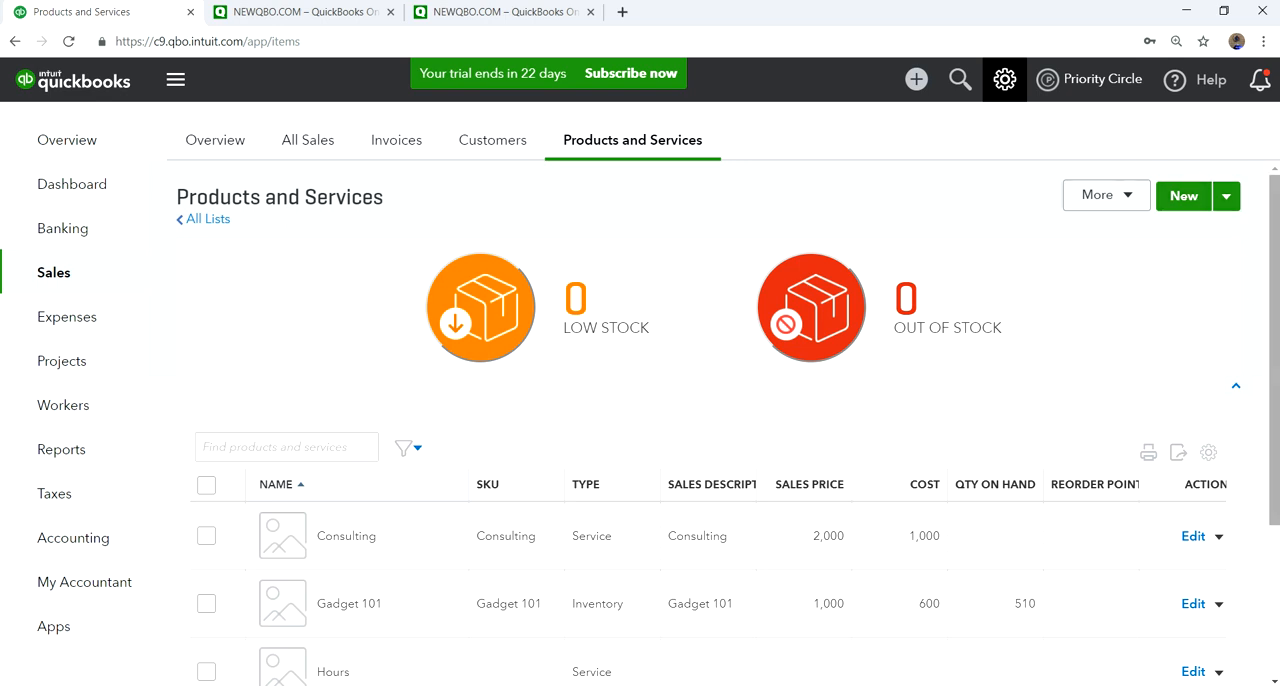
- Start a new product of type Inventory and name it Gadget 102
{"action": "left_click", "coordinate": [1183, 200]}
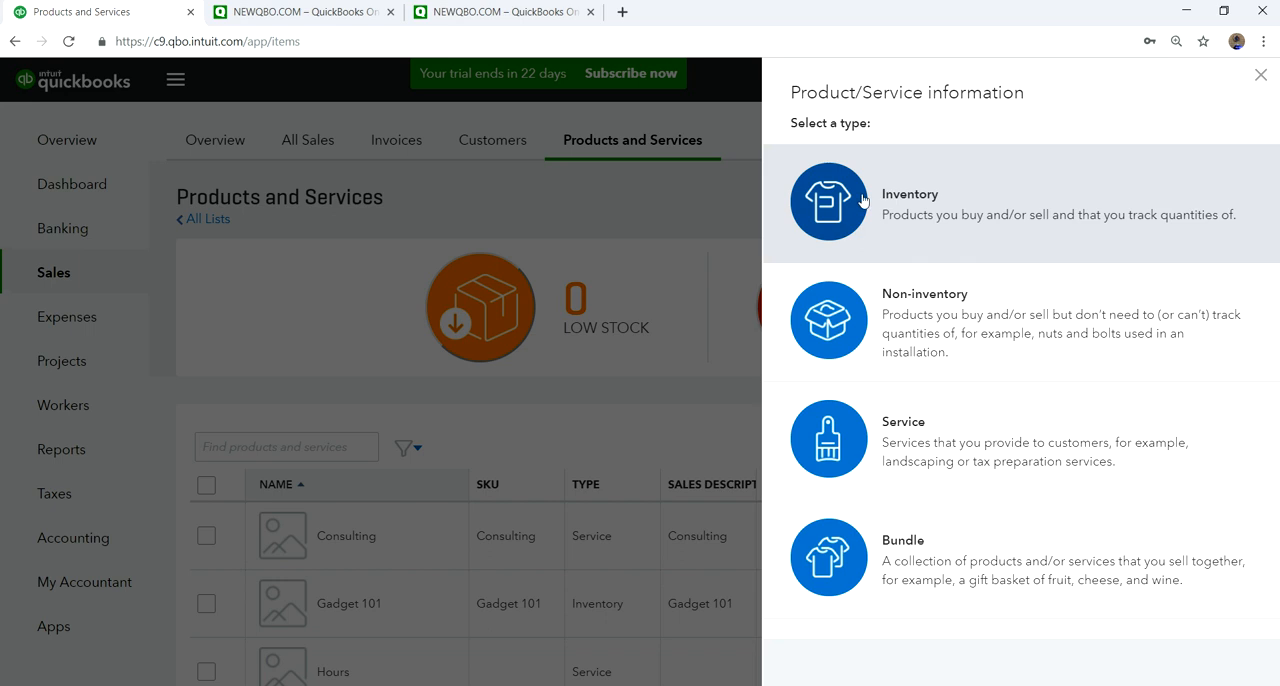
{"action": "left_click", "coordinate": [937, 218]}
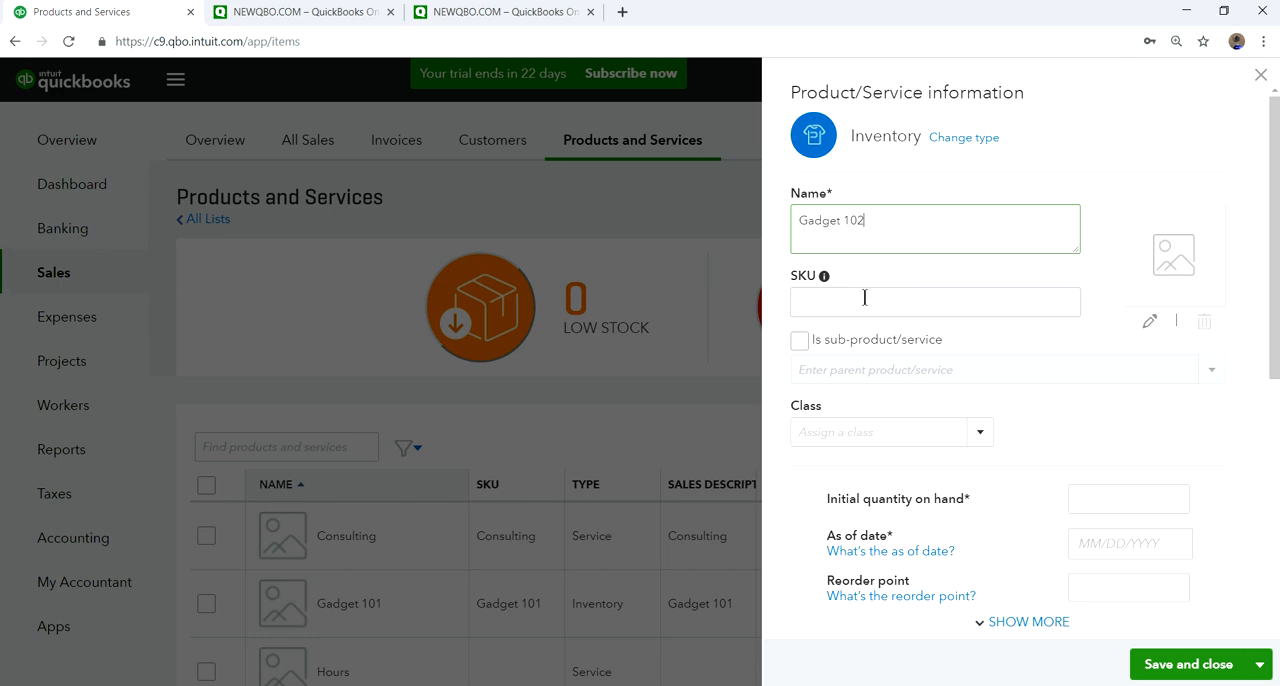
{"action": "left_click", "coordinate": [800, 342]}
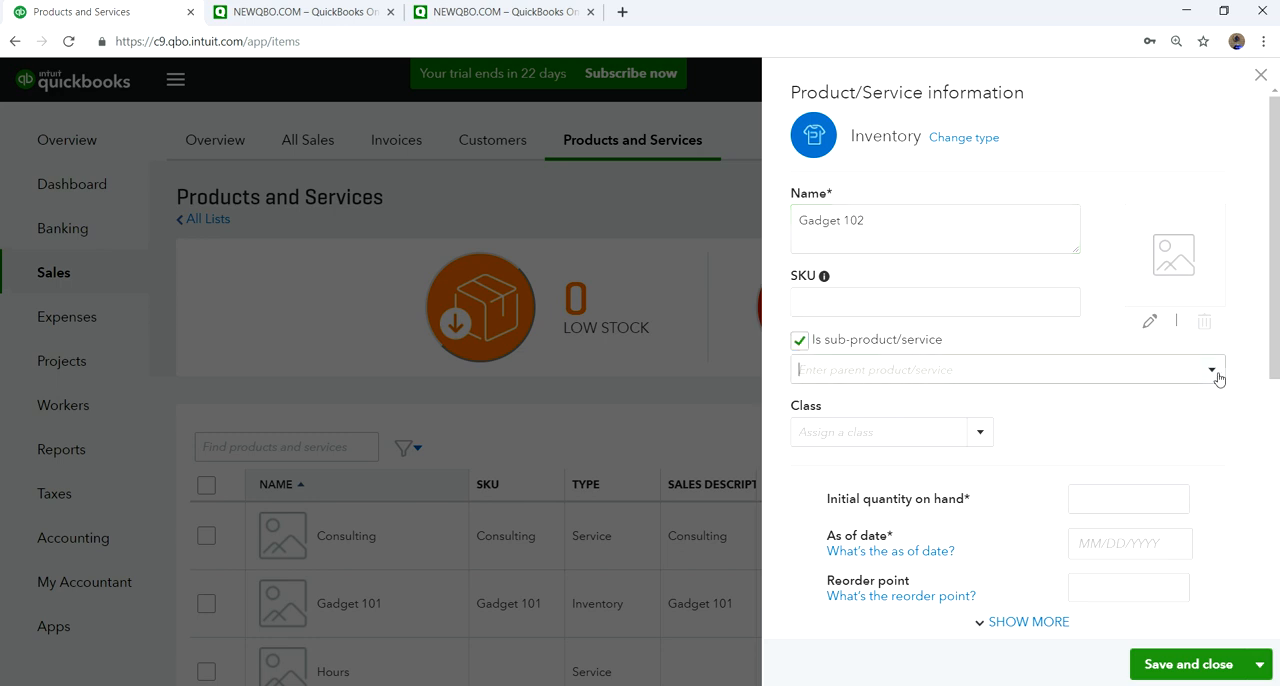
{"action": "left_click", "coordinate": [1213, 372]}
{"action": "left_click", "coordinate": [804, 343]}
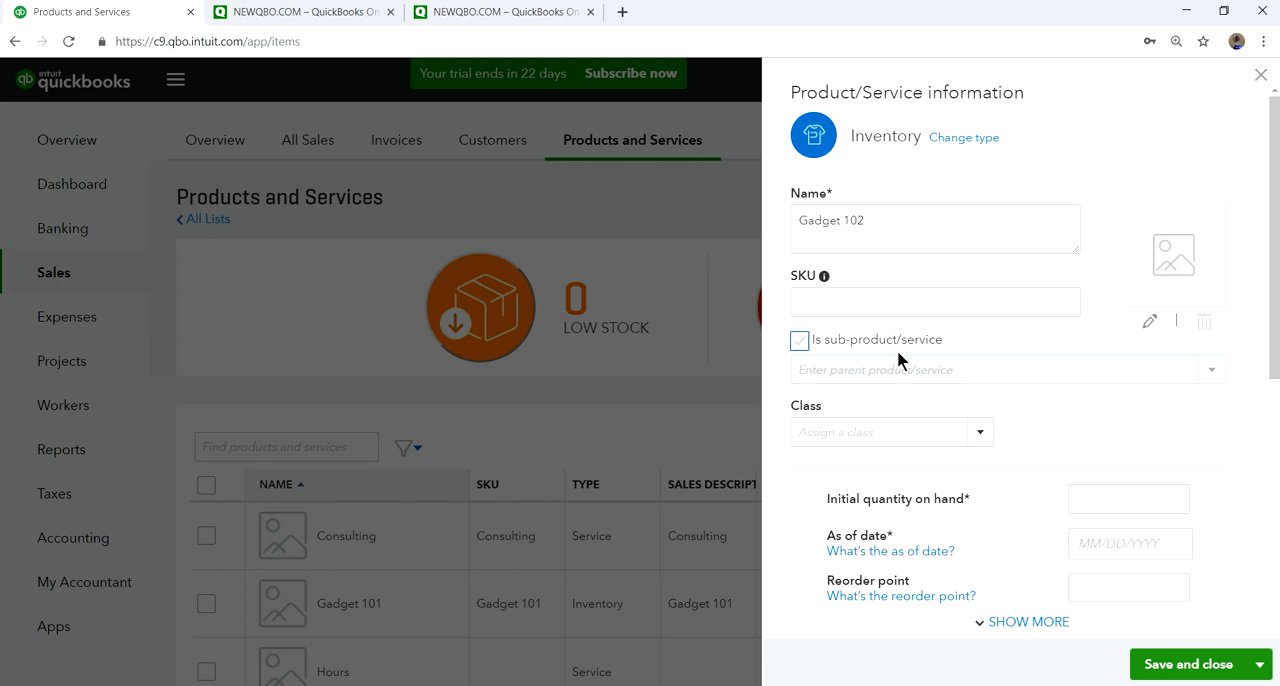
{"action": "scroll", "coordinate": [1076, 442], "scroll_direction": "down", "scroll_amount": 3}
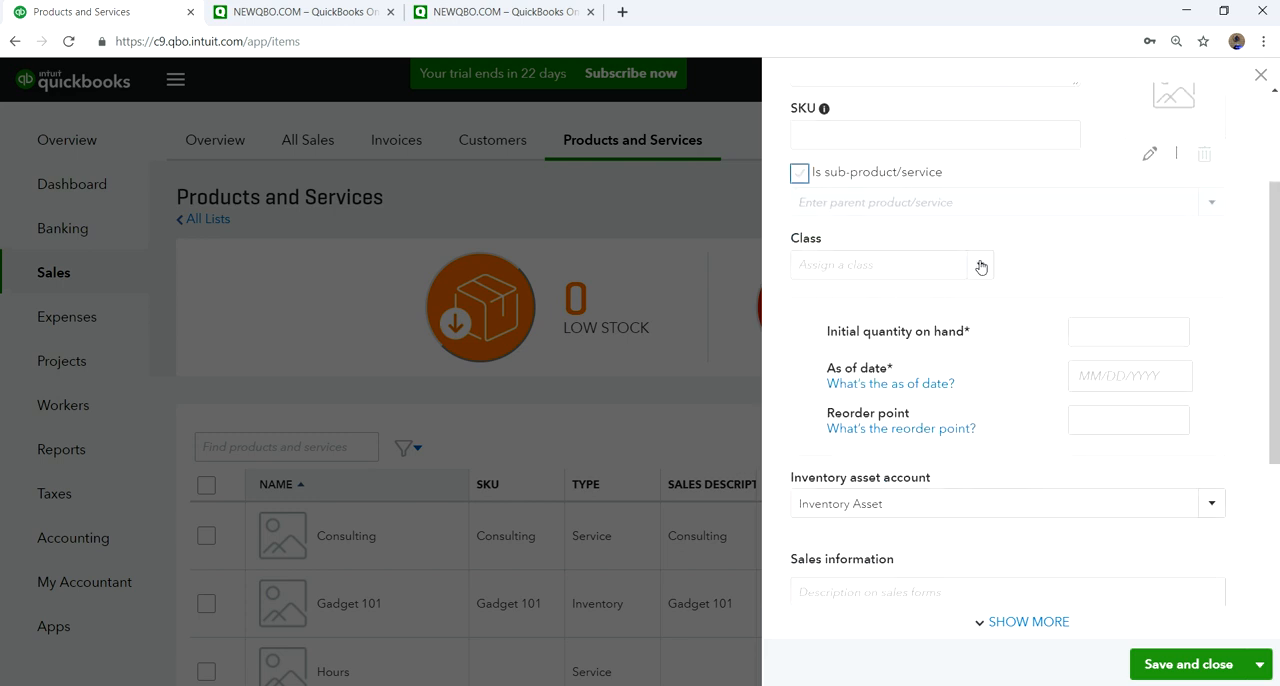
{"action": "left_click", "coordinate": [980, 264]}
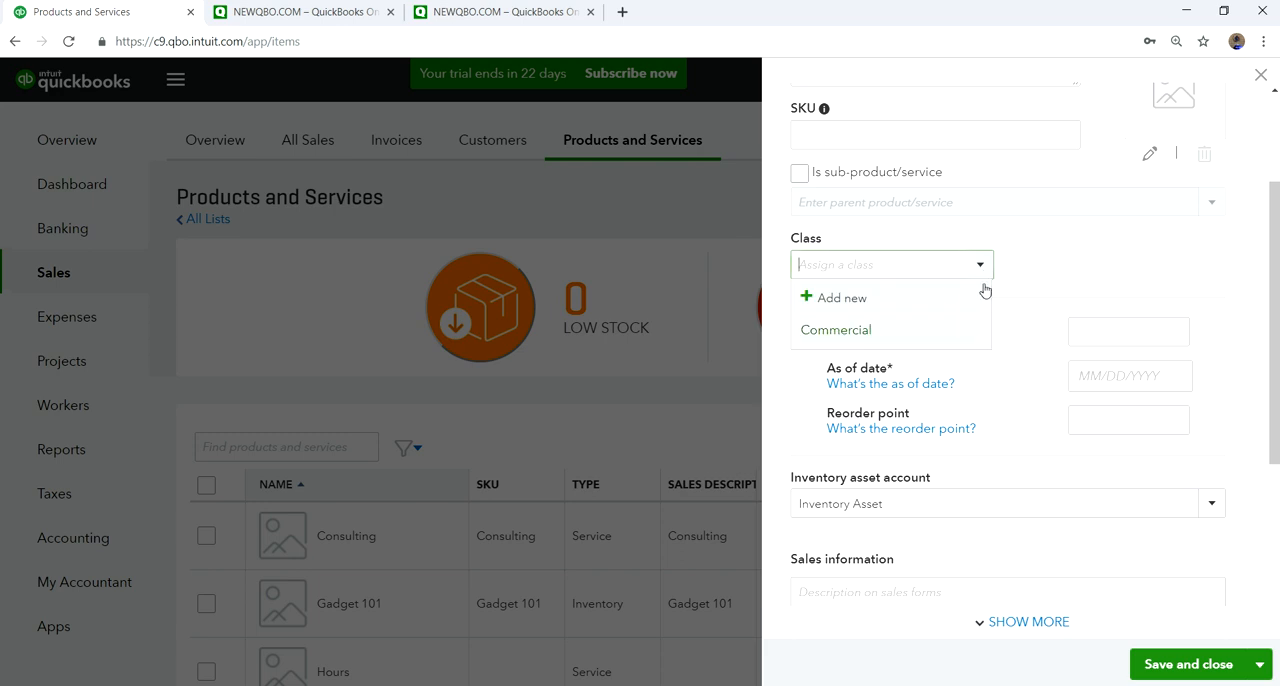
{"action": "left_click", "coordinate": [1065, 242]}
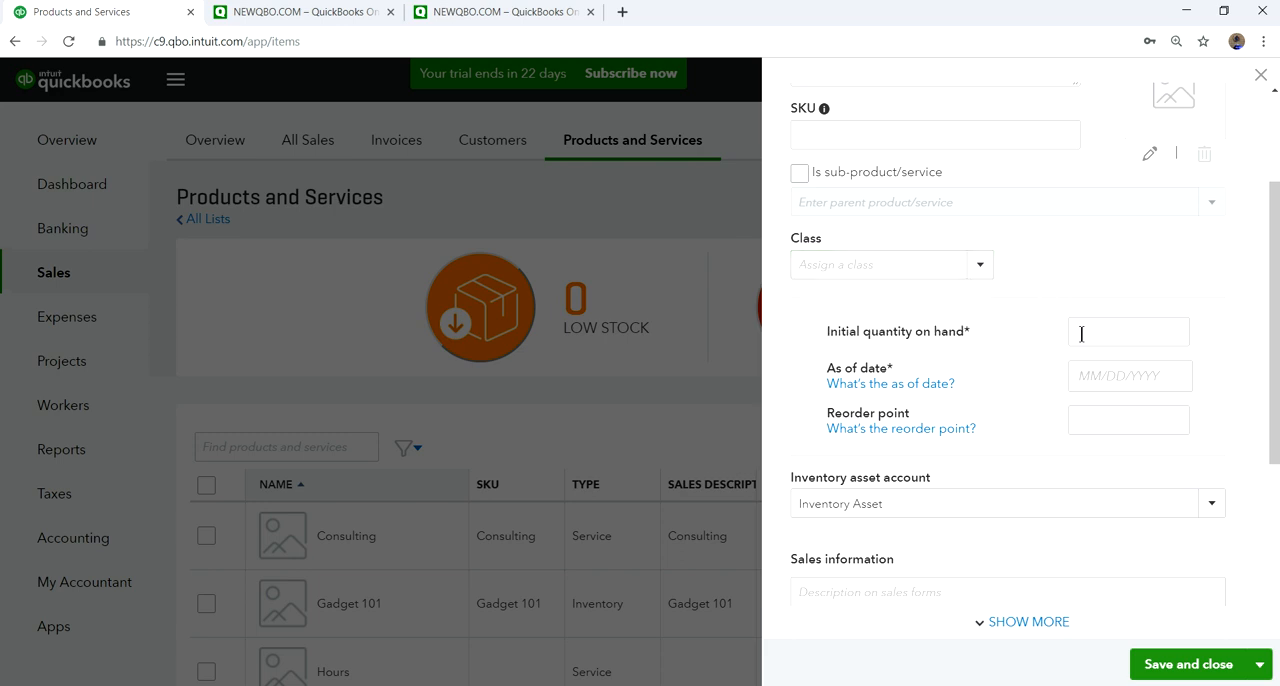
- Set the initial quantity on hand of Gadget 102 to 0
{"action": "left_click", "coordinate": [1111, 333]}
{"action": "left_click", "coordinate": [1116, 338]}
{"action": "left_click", "coordinate": [1219, 341]}
{"action": "scroll", "coordinate": [1223, 341], "scroll_direction": "up", "scroll_amount": 2}
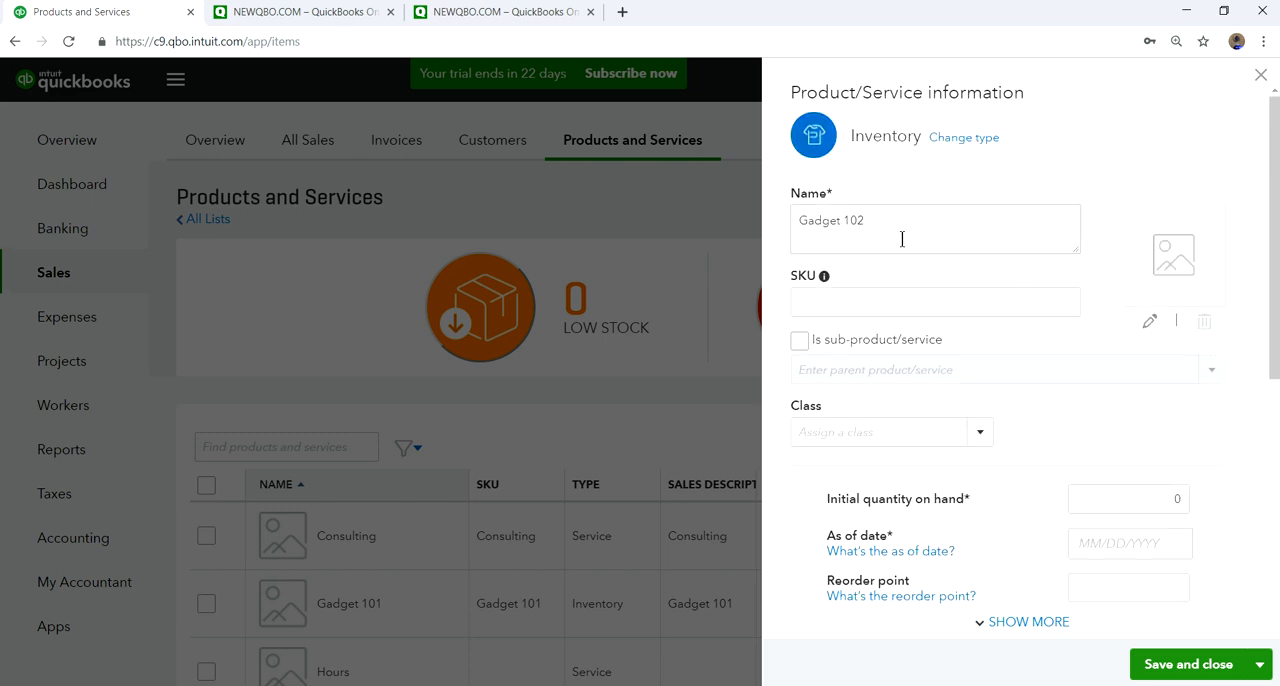
{"action": "scroll", "coordinate": [1236, 483], "scroll_direction": "down", "scroll_amount": 2}
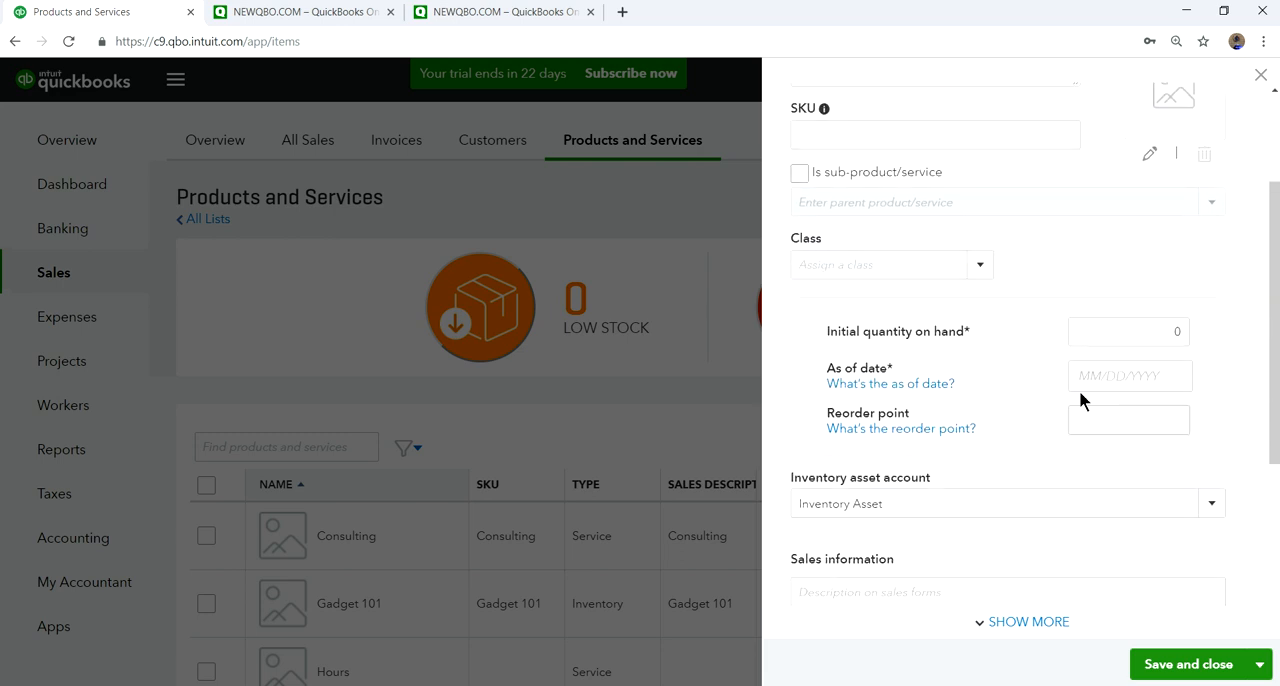
- Check which accounts are available as the inventory asset account for Gadget 102
{"action": "scroll", "coordinate": [1145, 430], "scroll_direction": "down", "scroll_amount": 2}
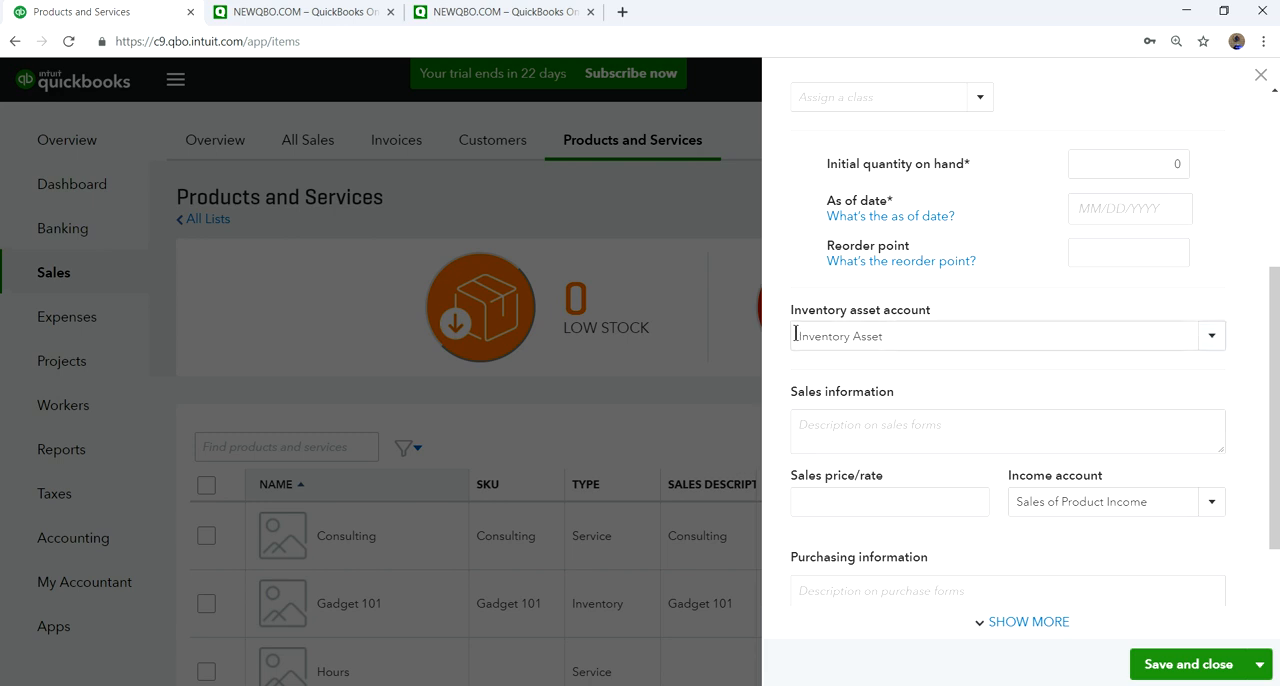
{"action": "left_click", "coordinate": [1207, 337]}
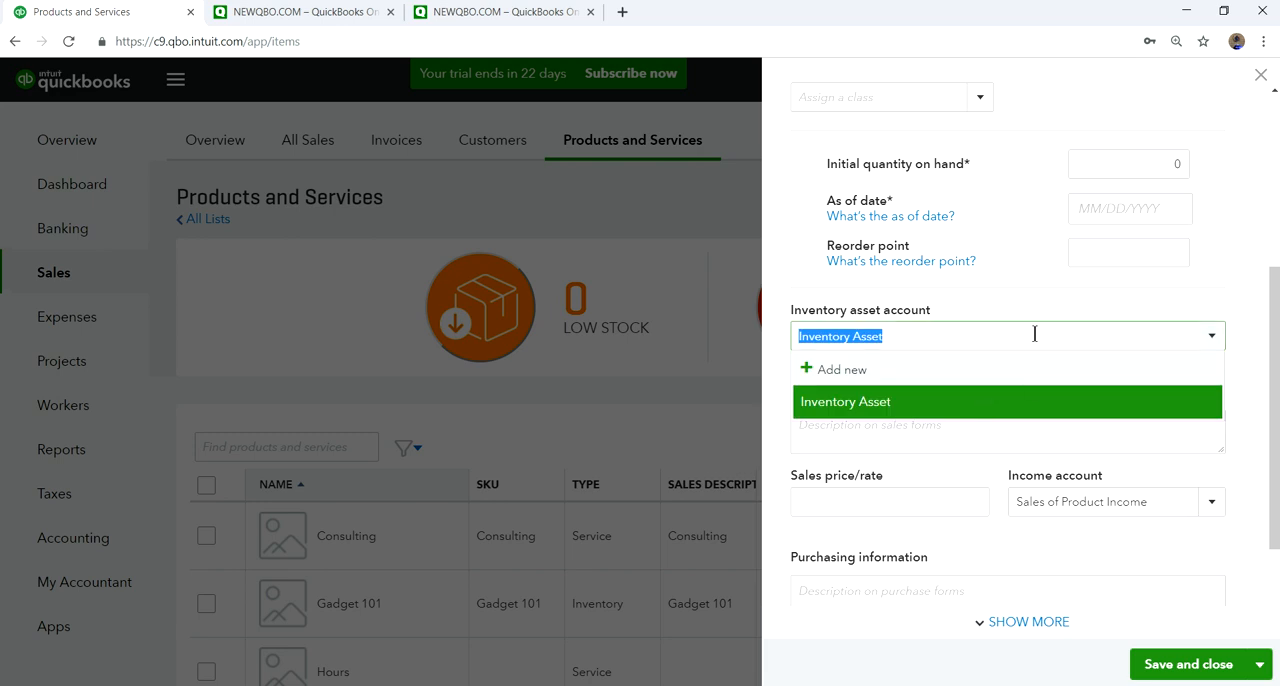
{"action": "left_click", "coordinate": [1243, 262]}
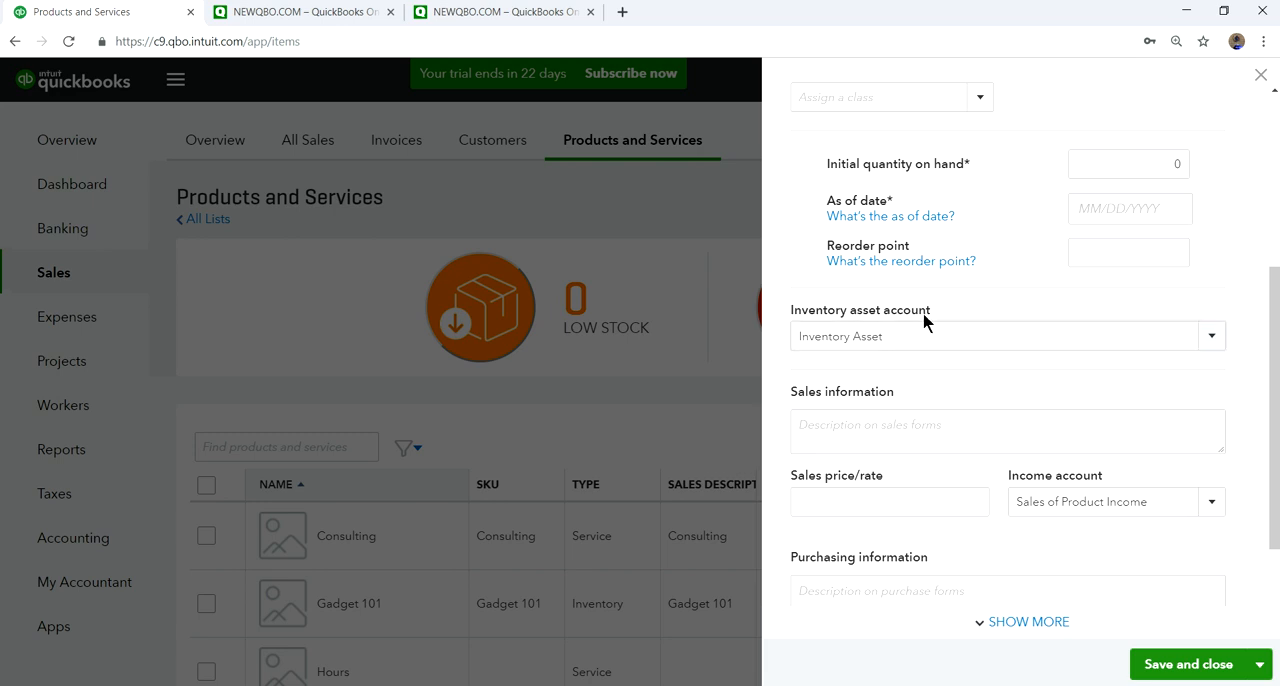
- Copy the product name Gadget 102 into the sales description under Sales information
{"action": "scroll", "coordinate": [1140, 396], "scroll_direction": "down", "scroll_amount": 2}
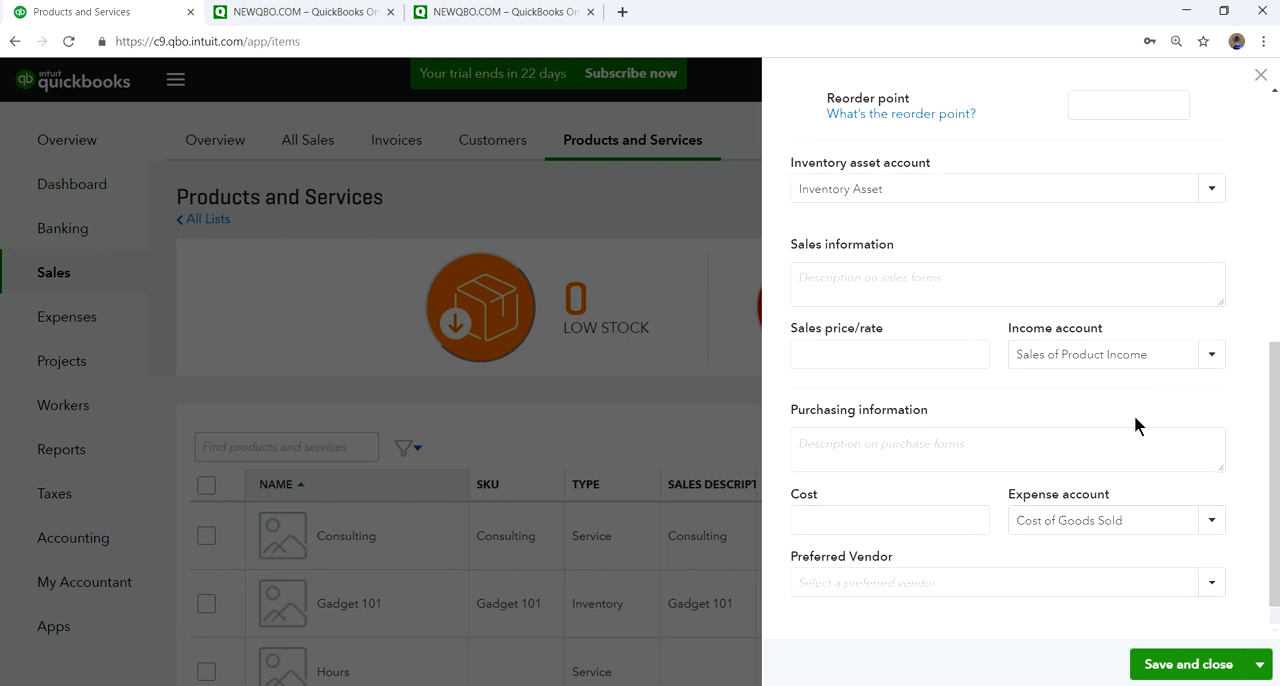
{"action": "left_click", "coordinate": [914, 284]}
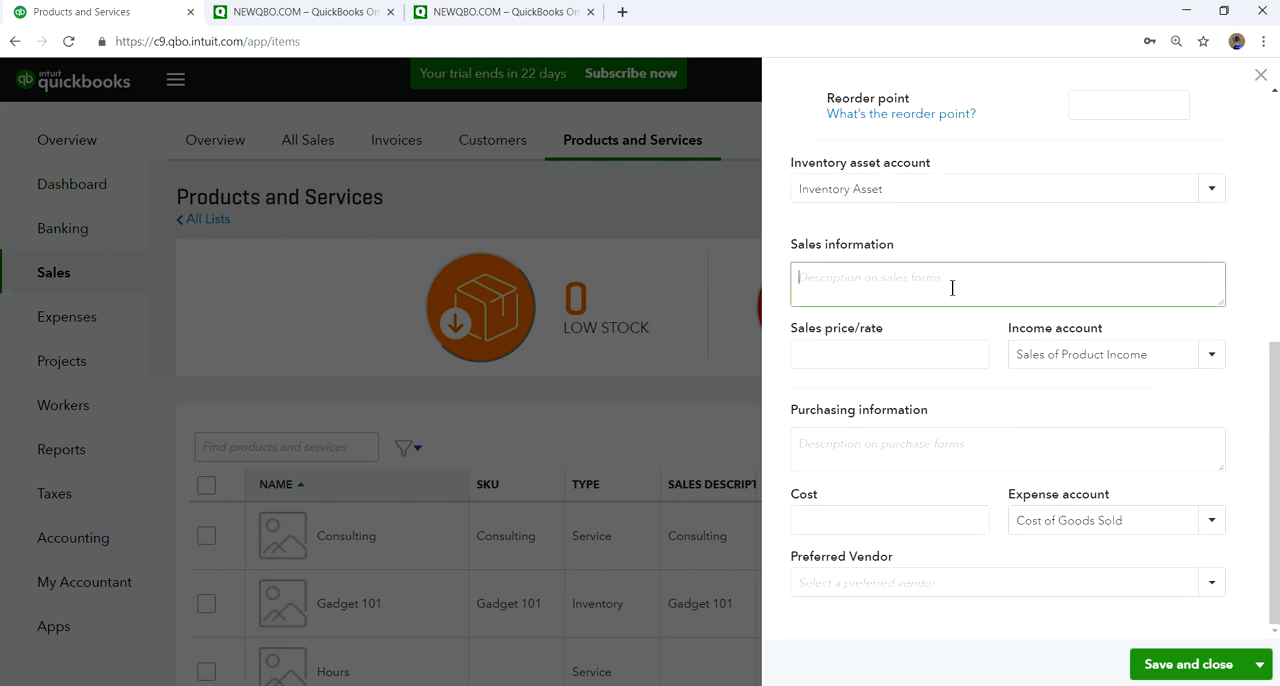
{"action": "scroll", "coordinate": [954, 291], "scroll_direction": "up", "scroll_amount": 5}
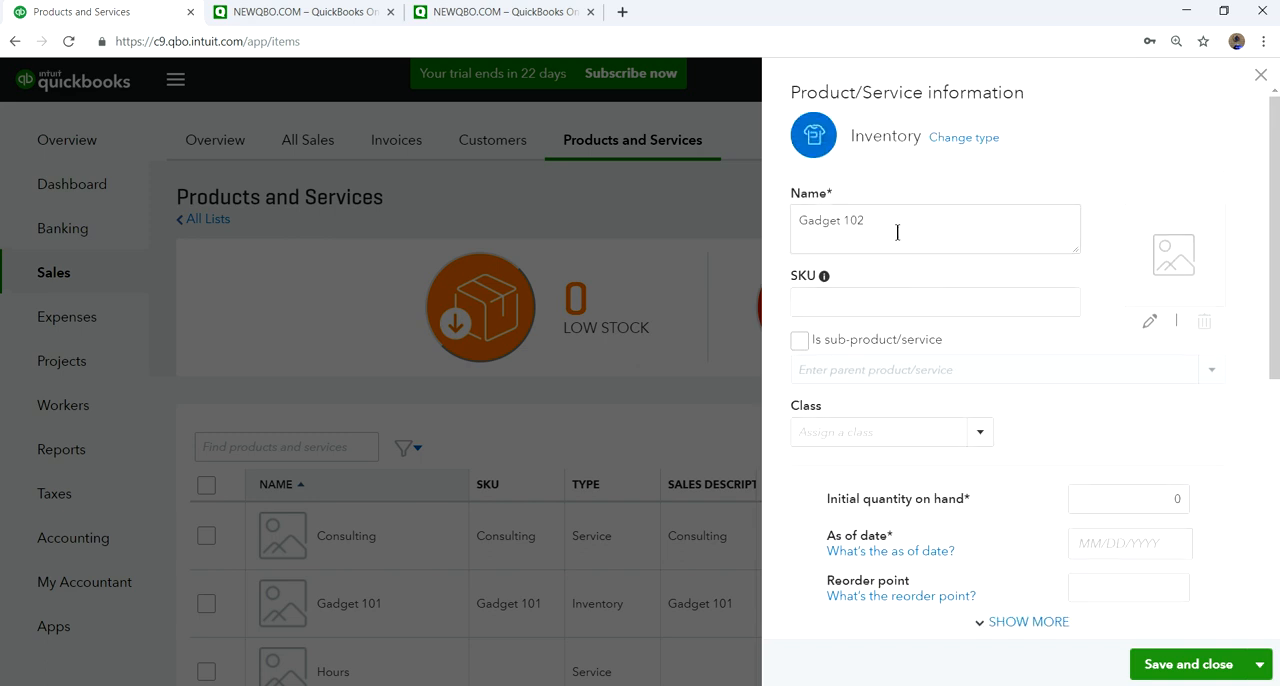
{"action": "triple_click", "coordinate": [889, 222]}
{"action": "key", "text": "ctrl+c"}
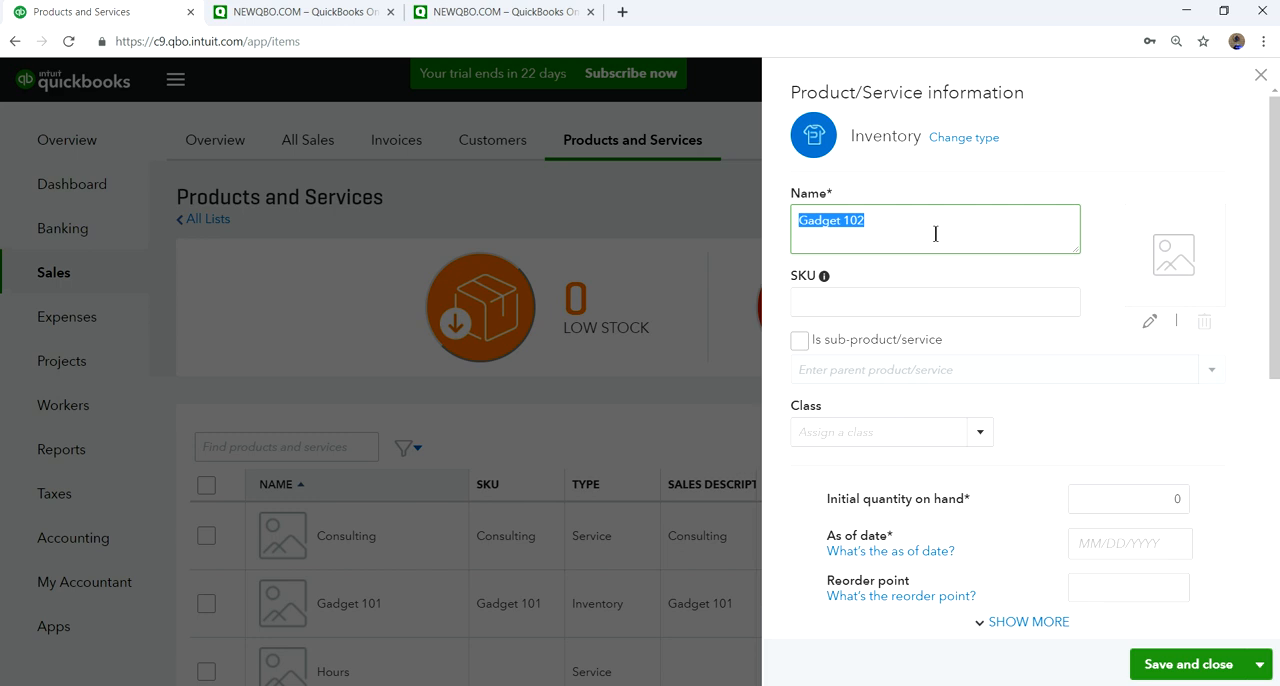
{"action": "scroll", "coordinate": [987, 377], "scroll_direction": "down", "scroll_amount": 5}
{"action": "left_click", "coordinate": [846, 350]}
{"action": "key", "text": "ctrl+v"}
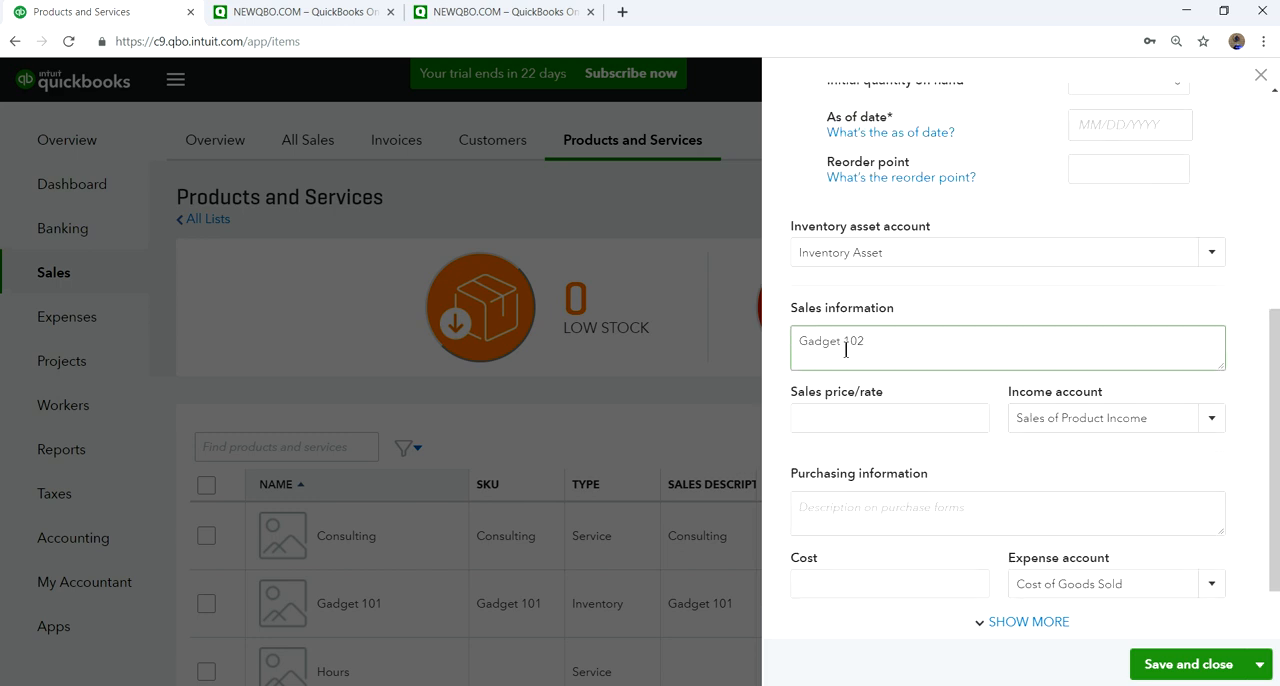
- Set the sales price of Gadget 102 to 200 with Sales of Product Income as the income account
{"action": "left_click", "coordinate": [938, 423]}
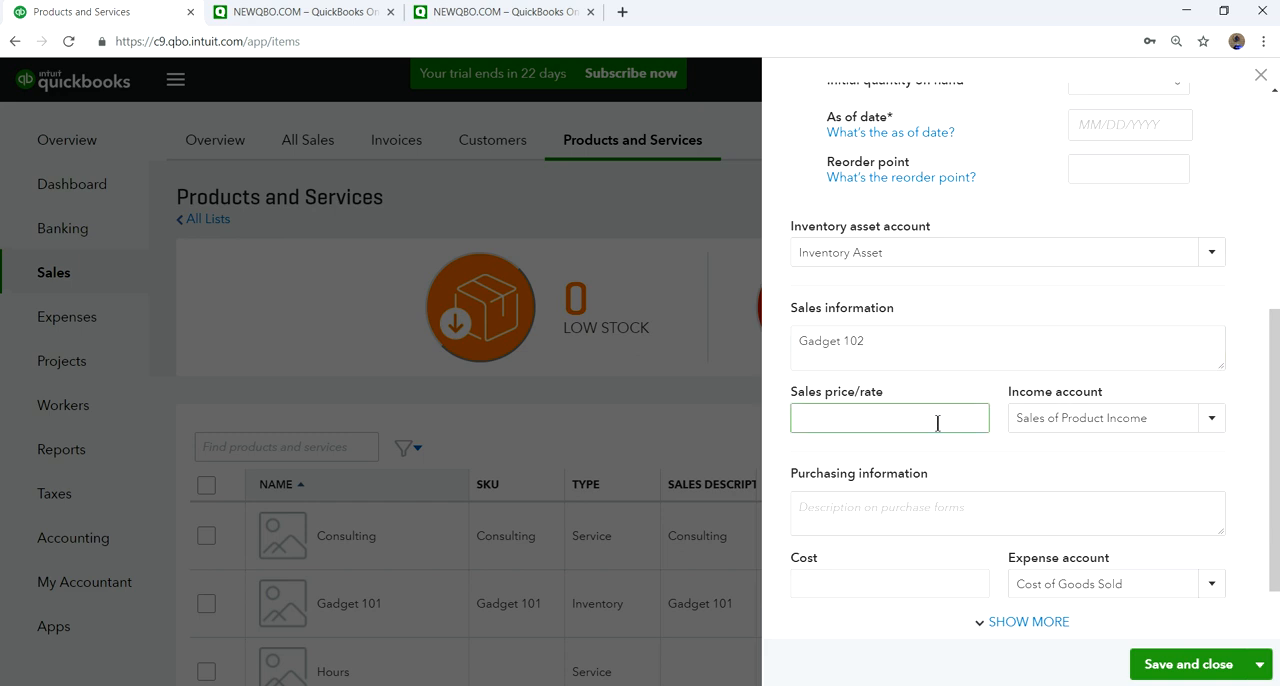
{"action": "type", "text": "200"}
{"action": "left_click", "coordinate": [1213, 422]}
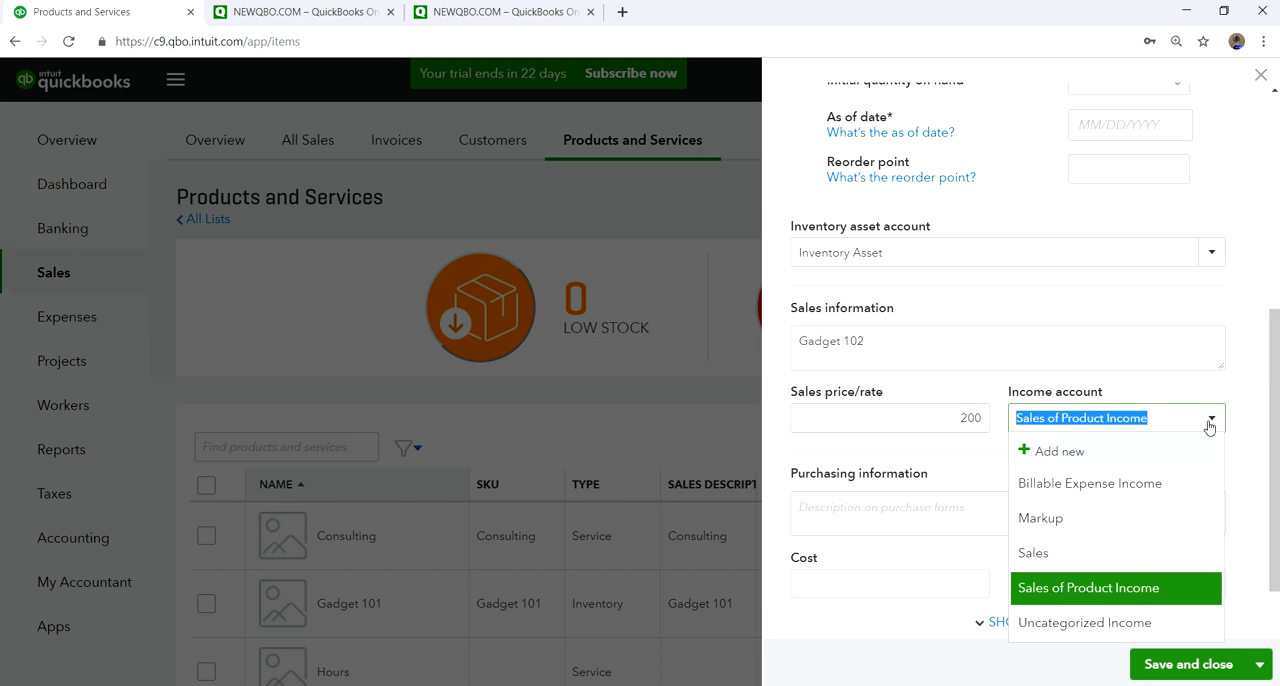
{"action": "left_click", "coordinate": [1088, 588]}
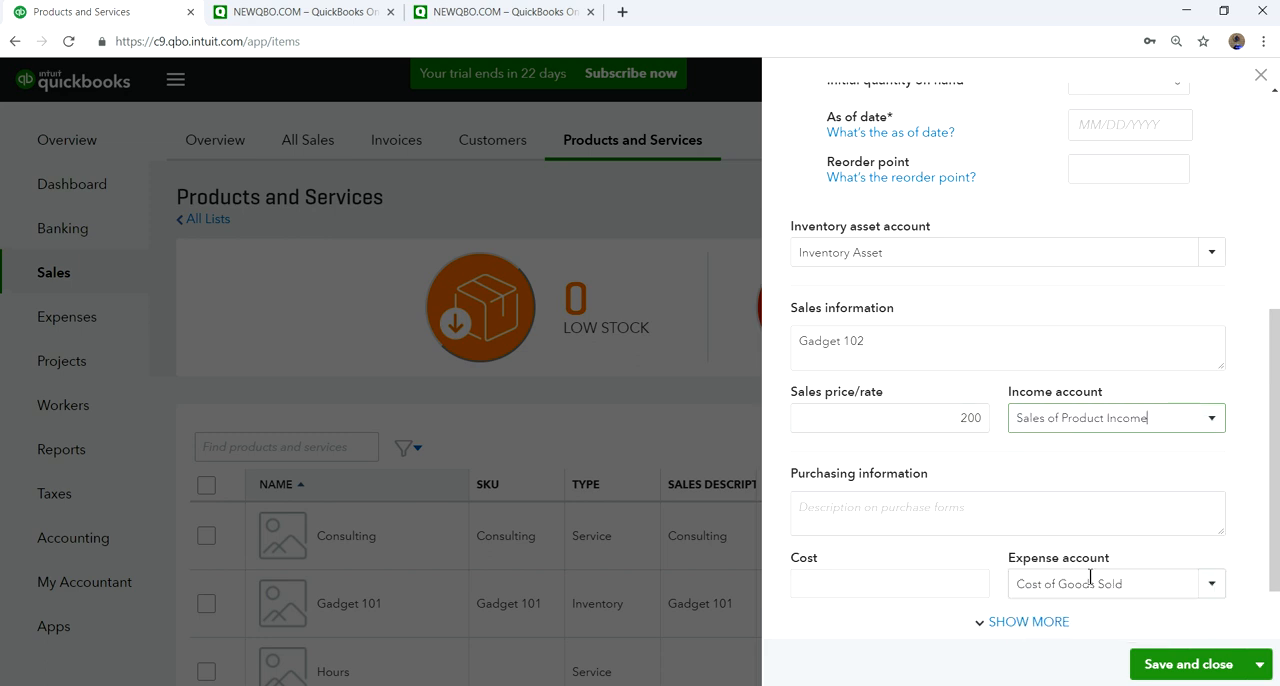
- Fill in the purchasing information with description Gadget 102, cost 100 and Cost of Goods Sold as the expense account
{"action": "scroll", "coordinate": [1213, 453], "scroll_direction": "down", "scroll_amount": 1}
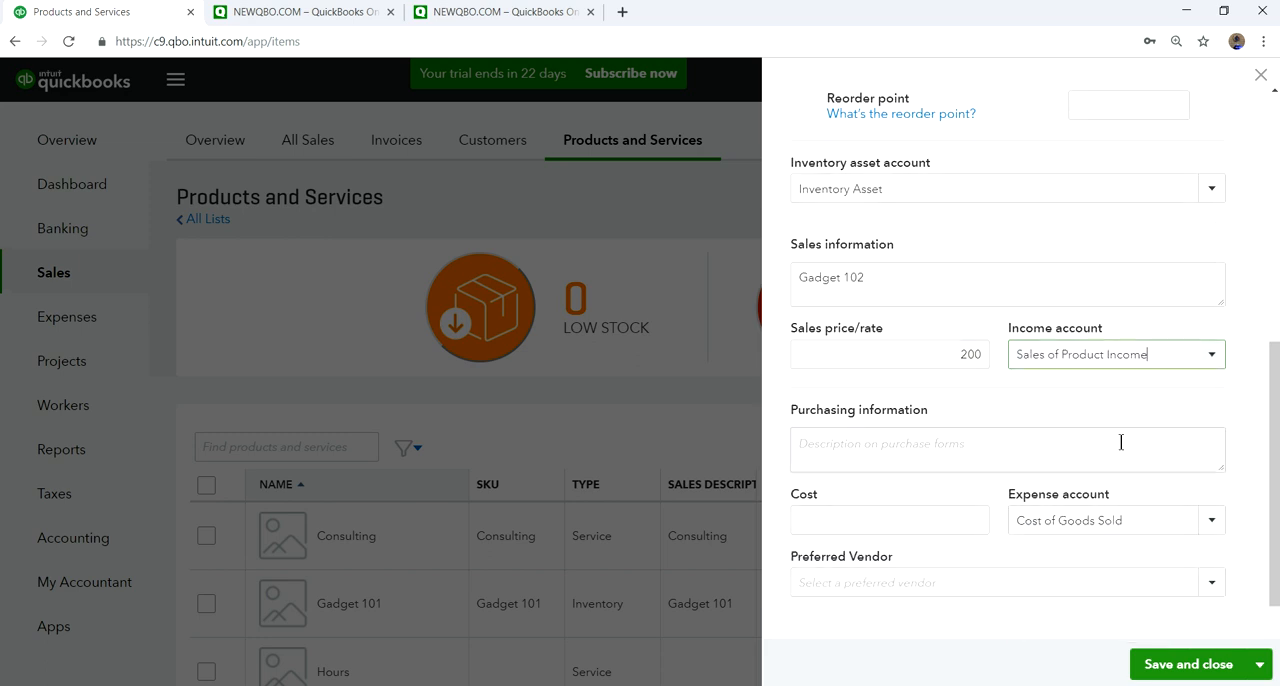
{"action": "left_click", "coordinate": [868, 446]}
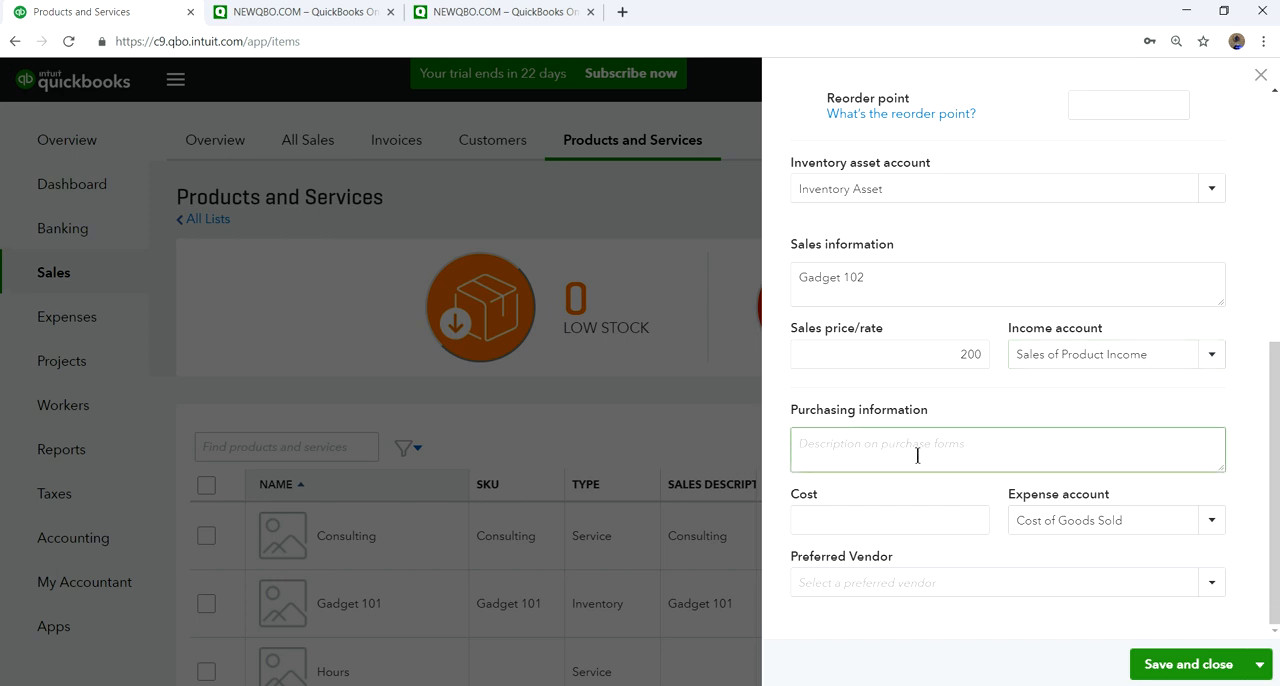
{"action": "key", "text": "ctrl+v"}
{"action": "left_click", "coordinate": [938, 520]}
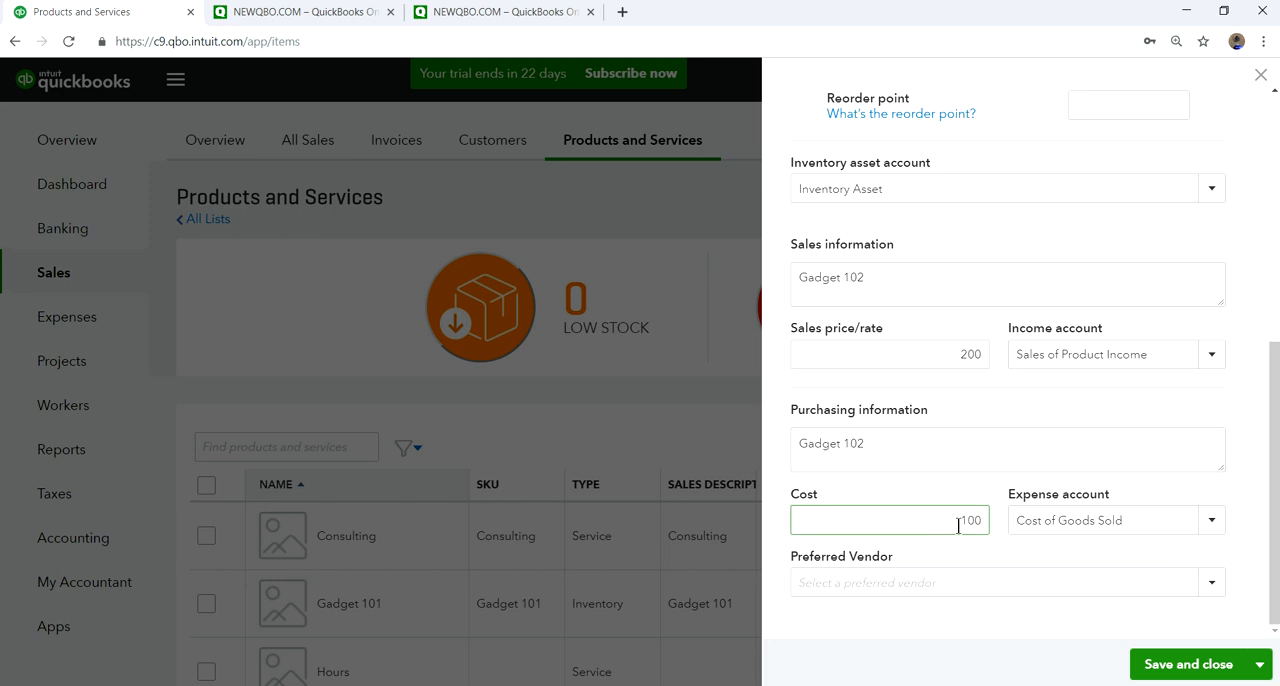
{"action": "left_click", "coordinate": [1212, 522]}
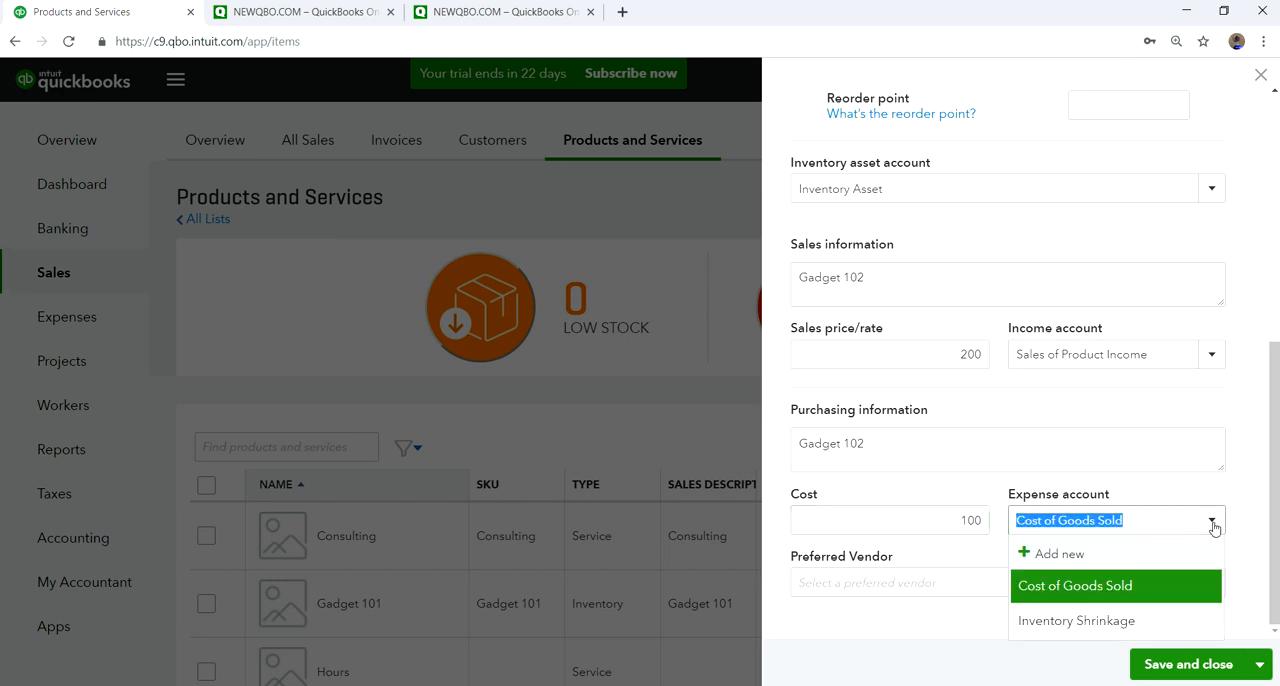
{"action": "left_click", "coordinate": [1108, 594]}
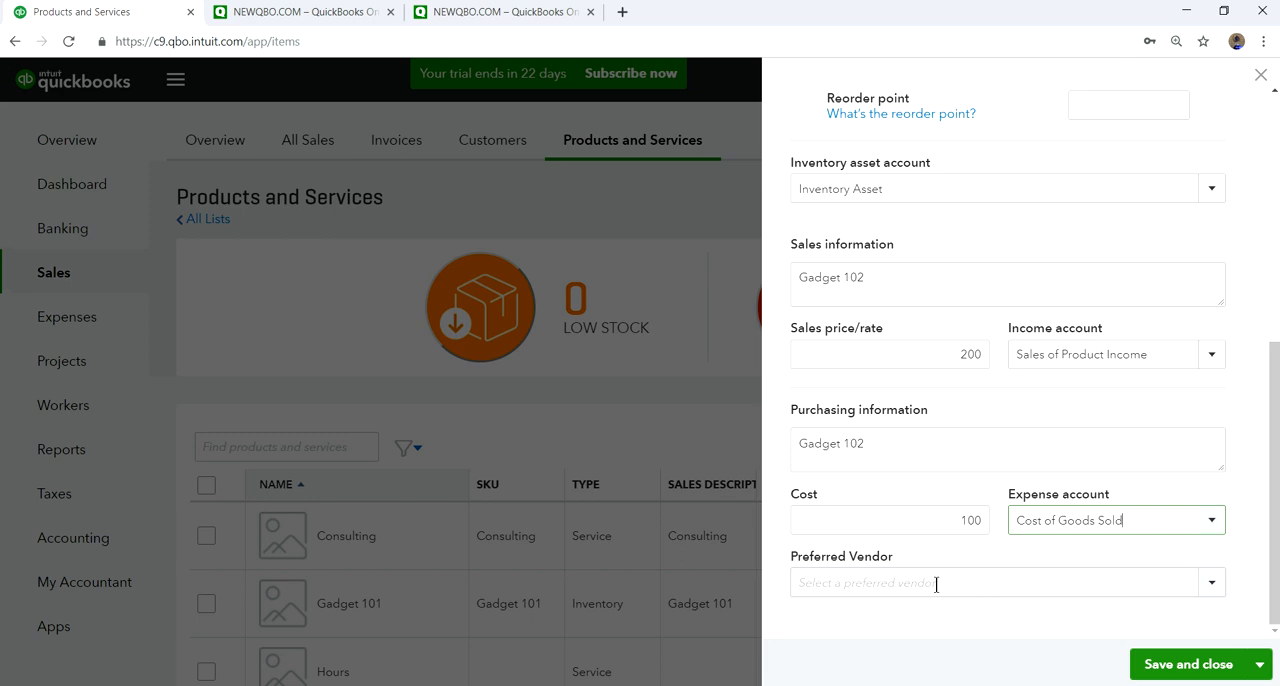
- Check the available preferred vendors without choosing one, and review the product's quantity, inventory asset, sales and purchasing details
{"action": "left_click", "coordinate": [1211, 587]}
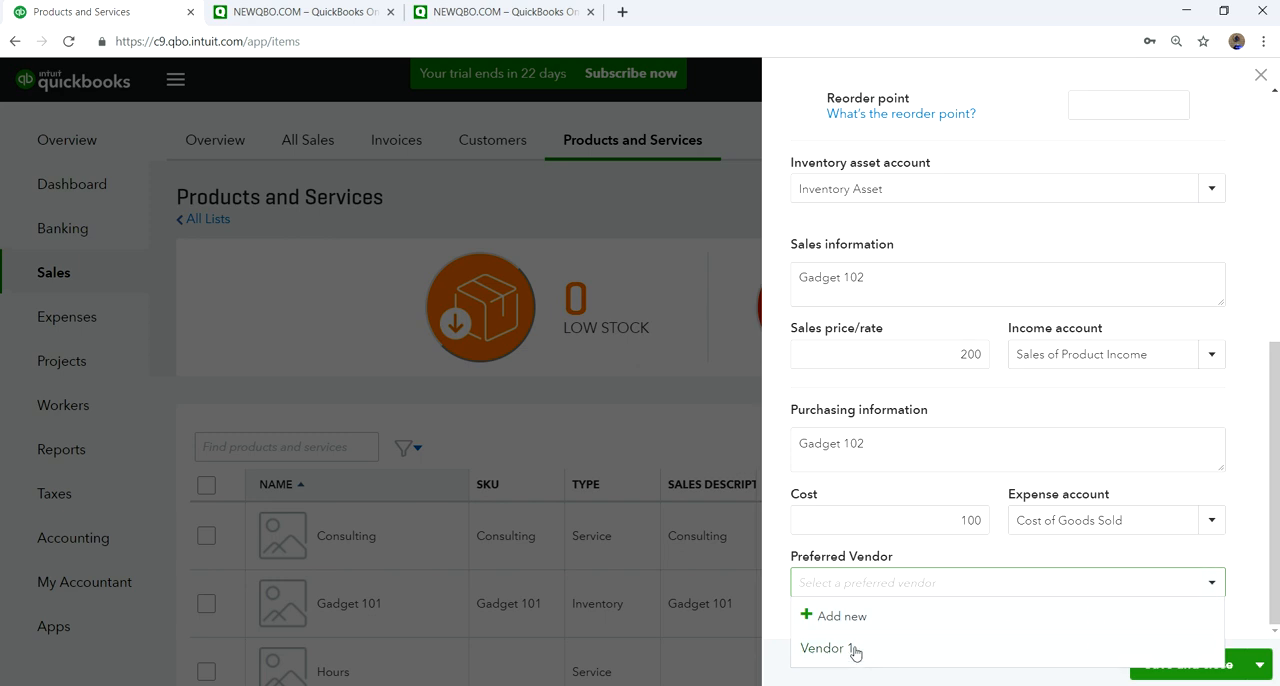
{"action": "left_click", "coordinate": [1254, 506]}
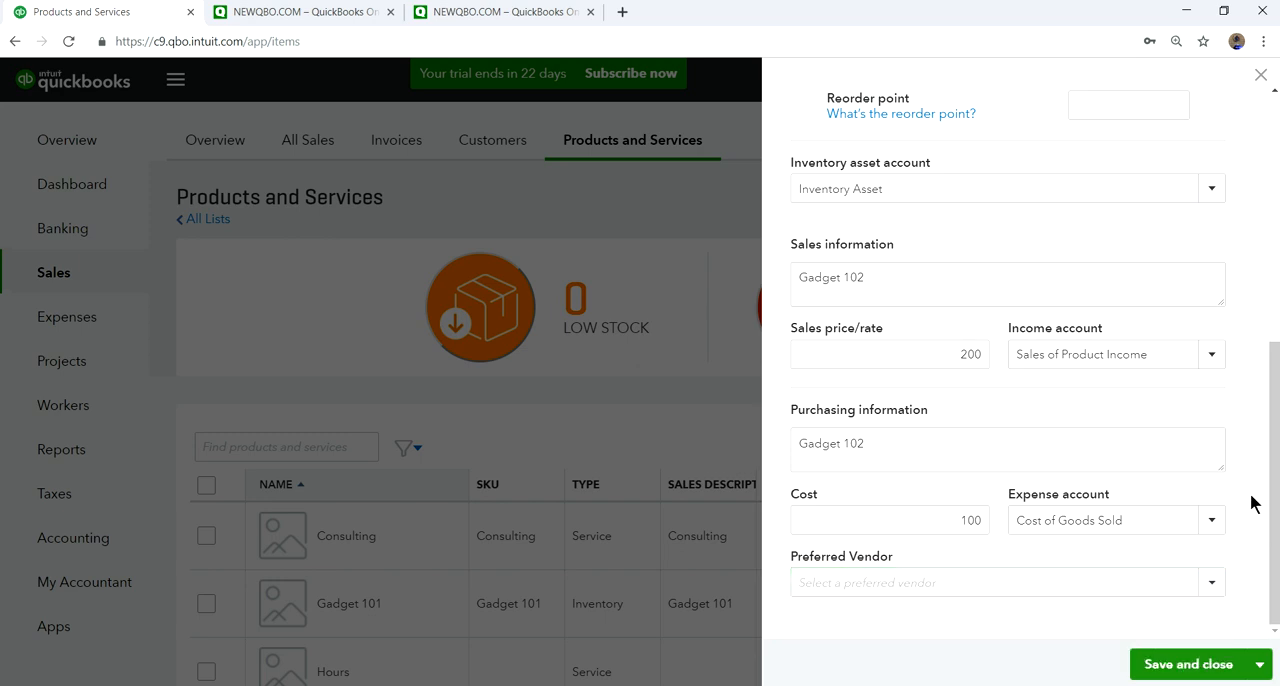
{"action": "scroll", "coordinate": [1250, 500], "scroll_direction": "up", "scroll_amount": 1}
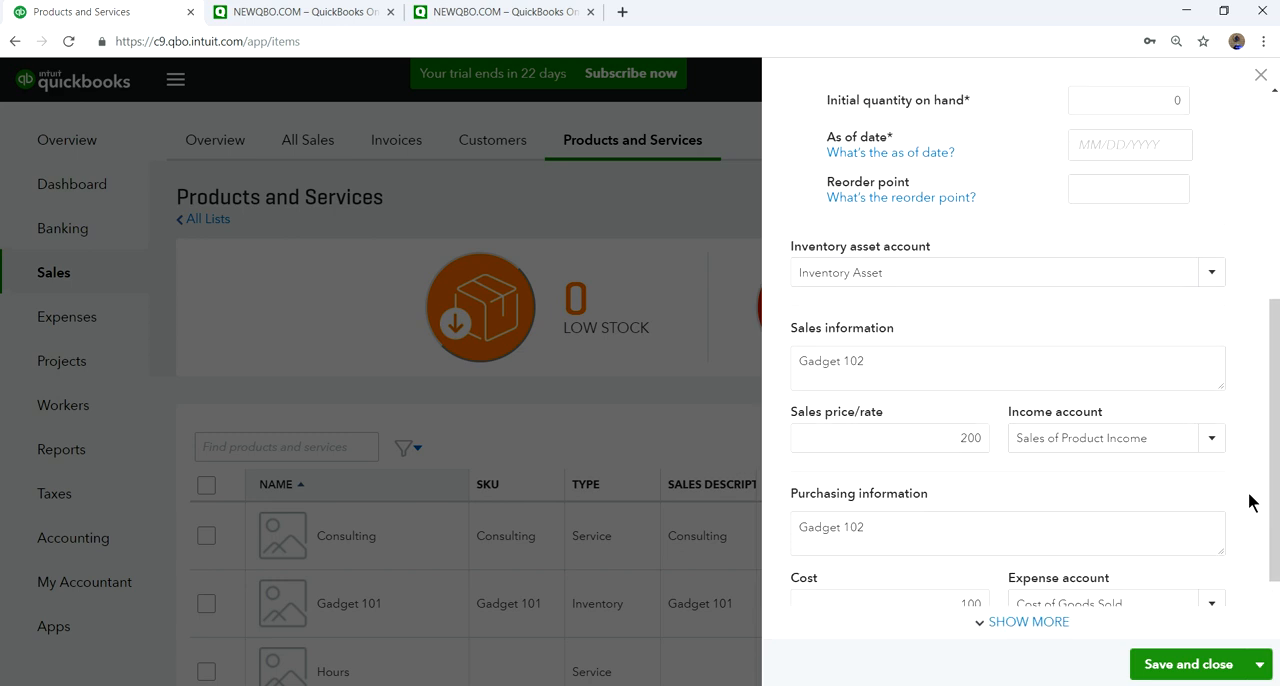
{"action": "scroll", "coordinate": [1250, 500], "scroll_direction": "down", "scroll_amount": 1}
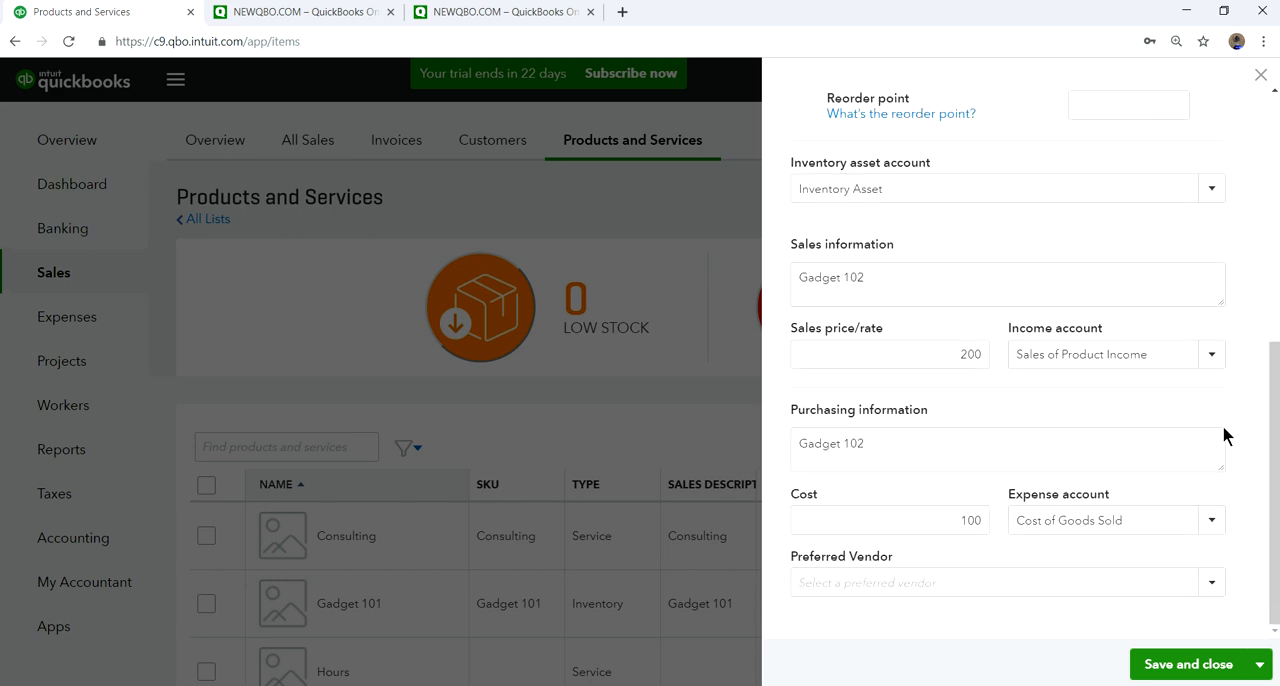
{"action": "scroll", "coordinate": [1232, 405], "scroll_direction": "up", "scroll_amount": 2}
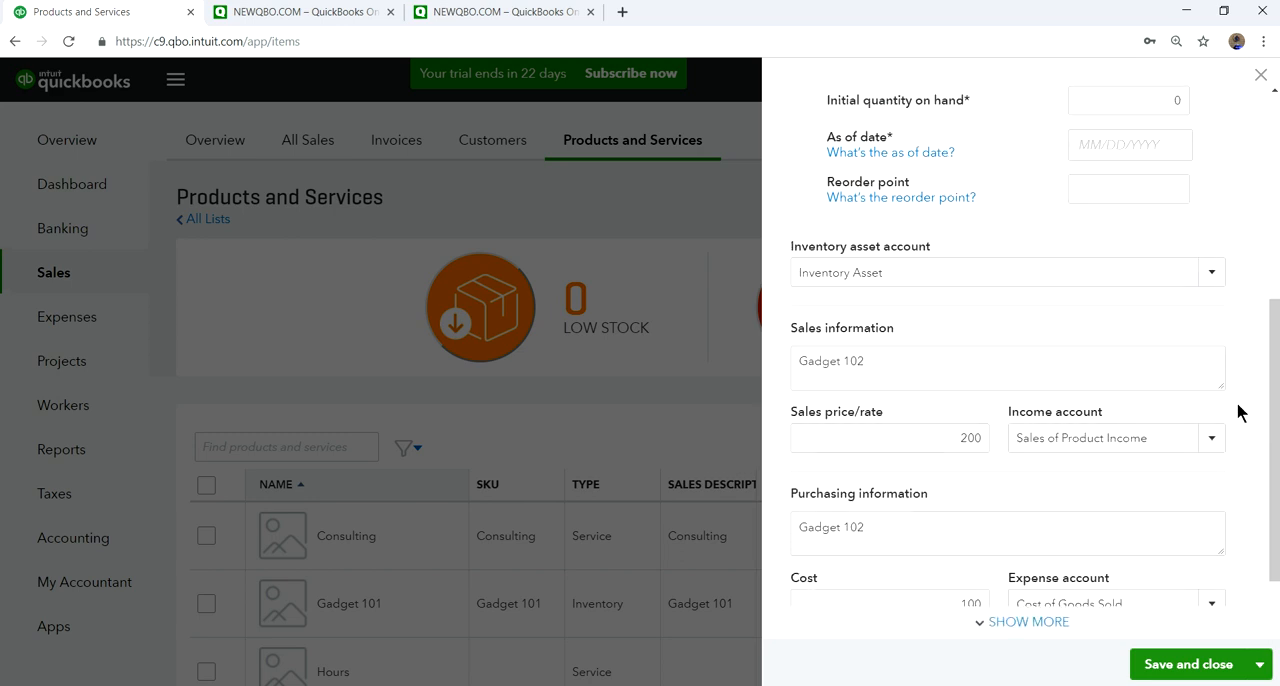
{"action": "scroll", "coordinate": [1237, 408], "scroll_direction": "down", "scroll_amount": 2}
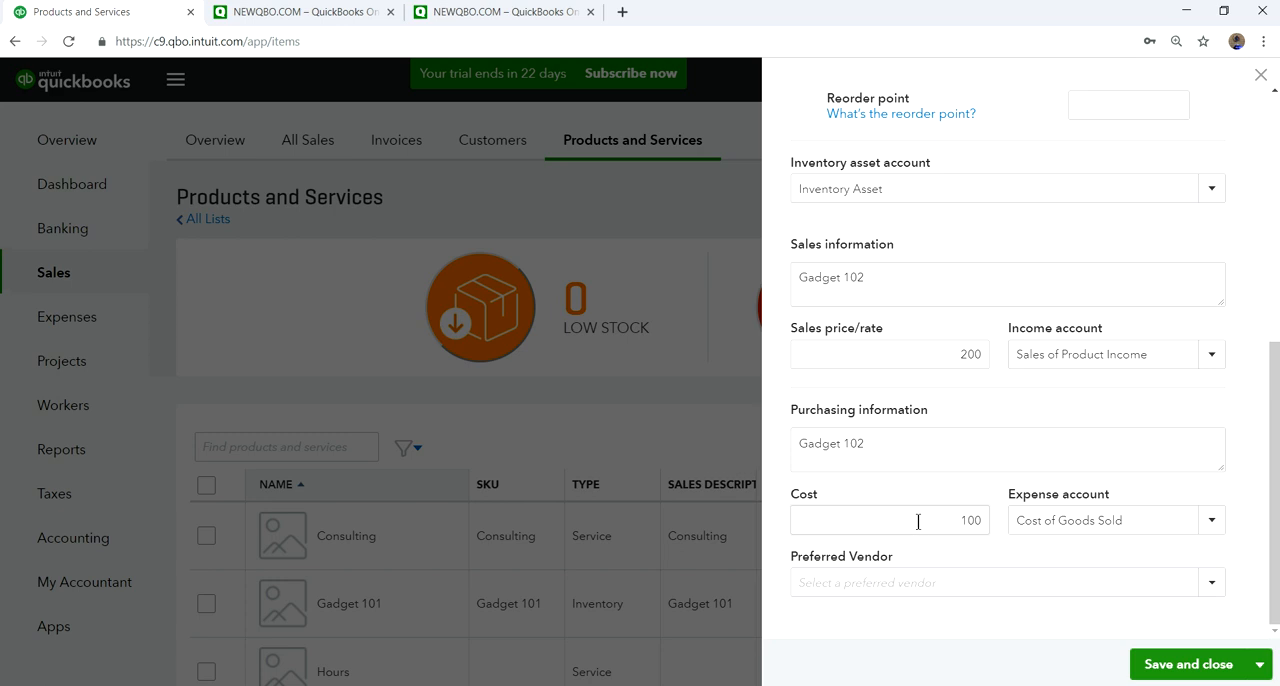
{"action": "scroll", "coordinate": [920, 431], "scroll_direction": "up", "scroll_amount": 2}
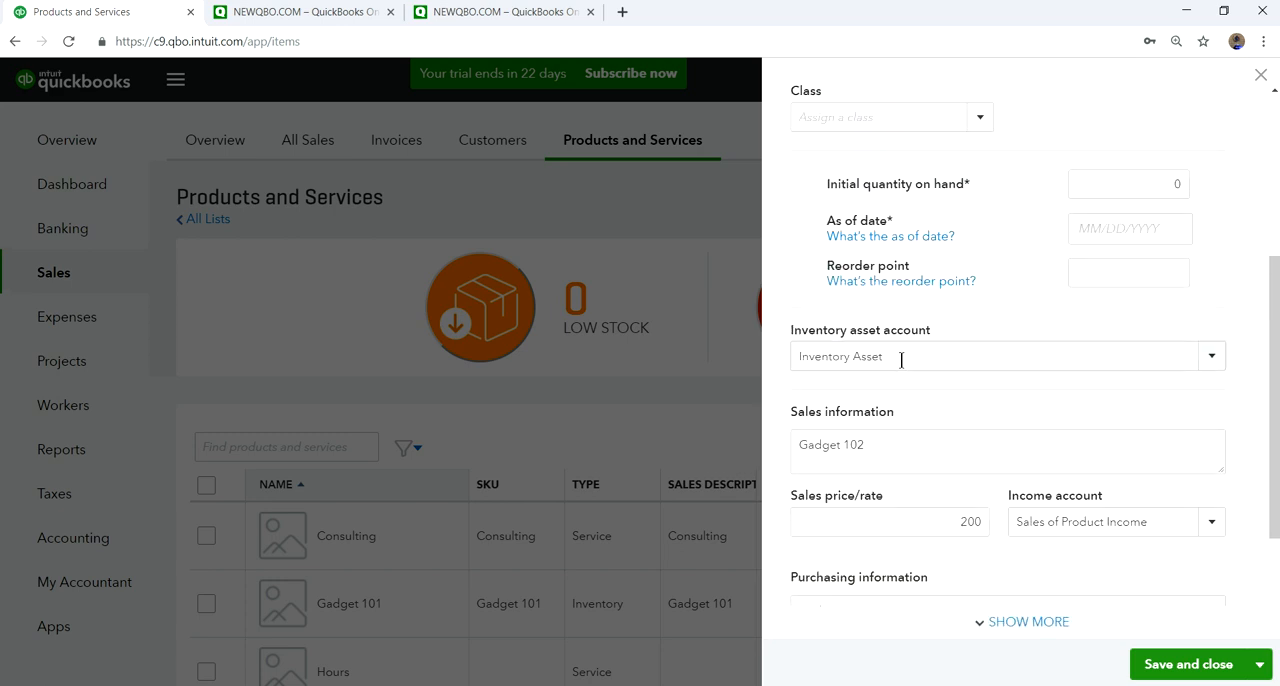
{"action": "scroll", "coordinate": [1250, 500], "scroll_direction": "down", "scroll_amount": 1}
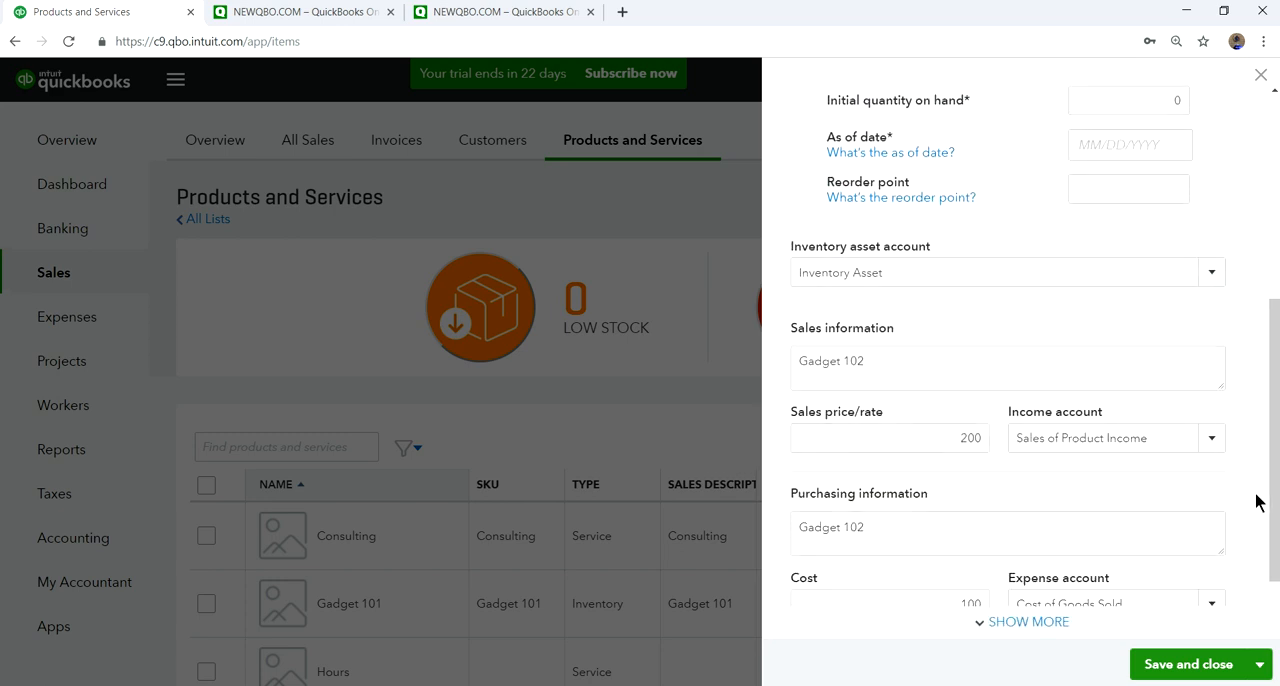
{"action": "scroll", "coordinate": [1257, 500], "scroll_direction": "down", "scroll_amount": 1}
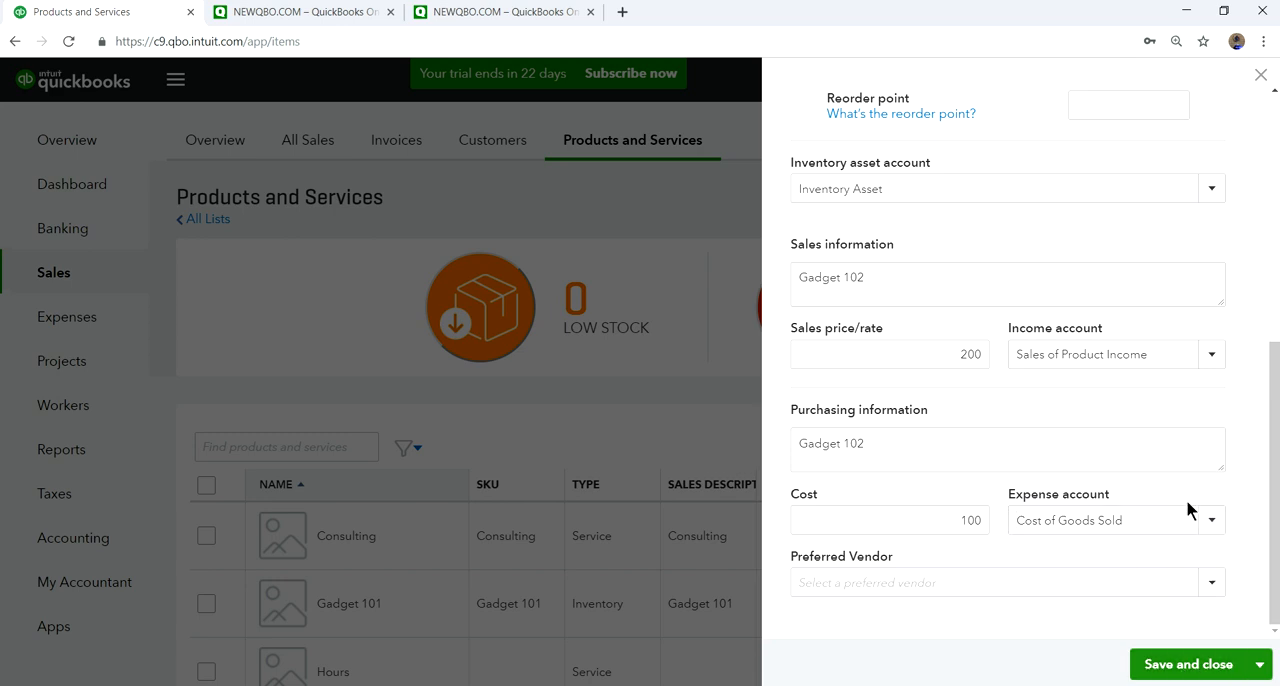
{"action": "scroll", "coordinate": [1223, 514], "scroll_direction": "up", "scroll_amount": 3}
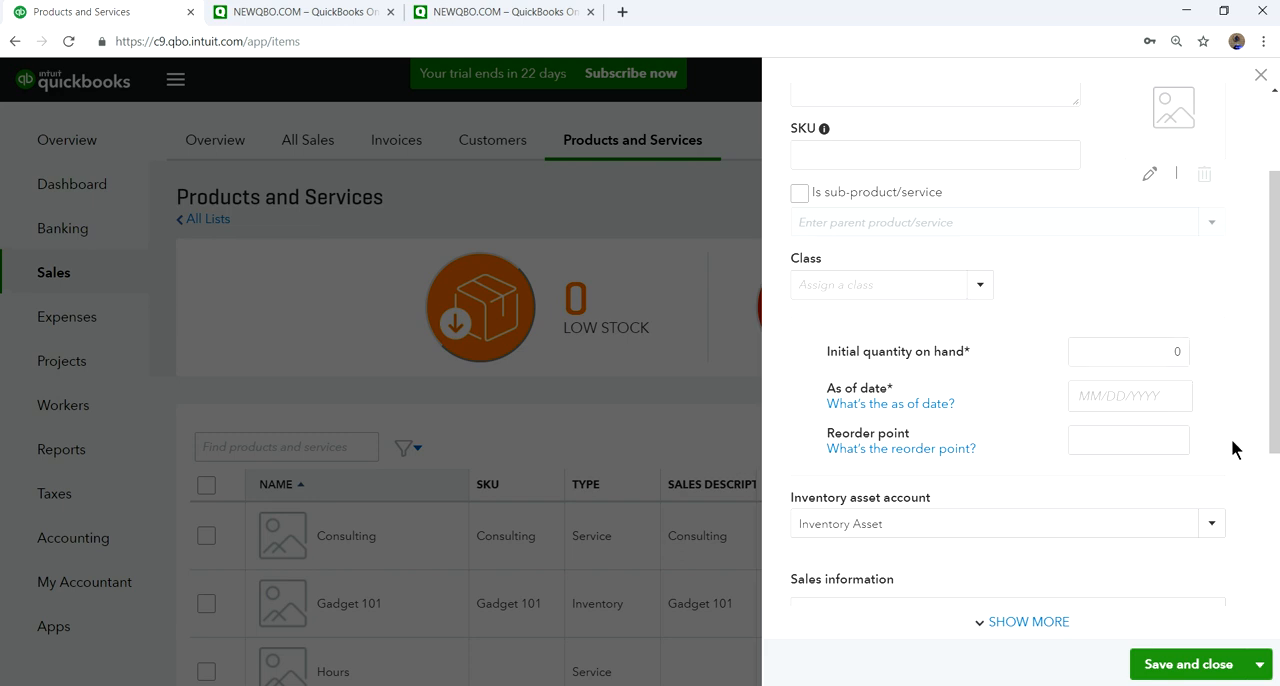
{"action": "scroll", "coordinate": [1236, 448], "scroll_direction": "down", "scroll_amount": 3}
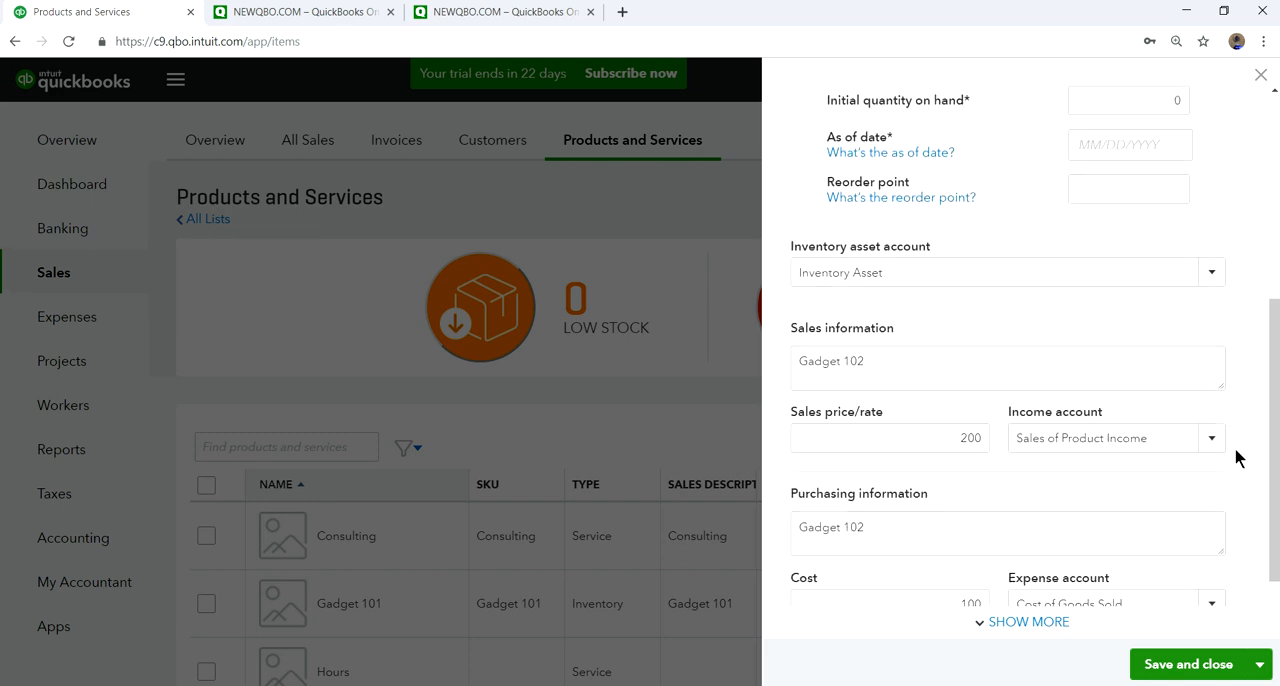
{"action": "scroll", "coordinate": [1181, 453], "scroll_direction": "down", "scroll_amount": 1}
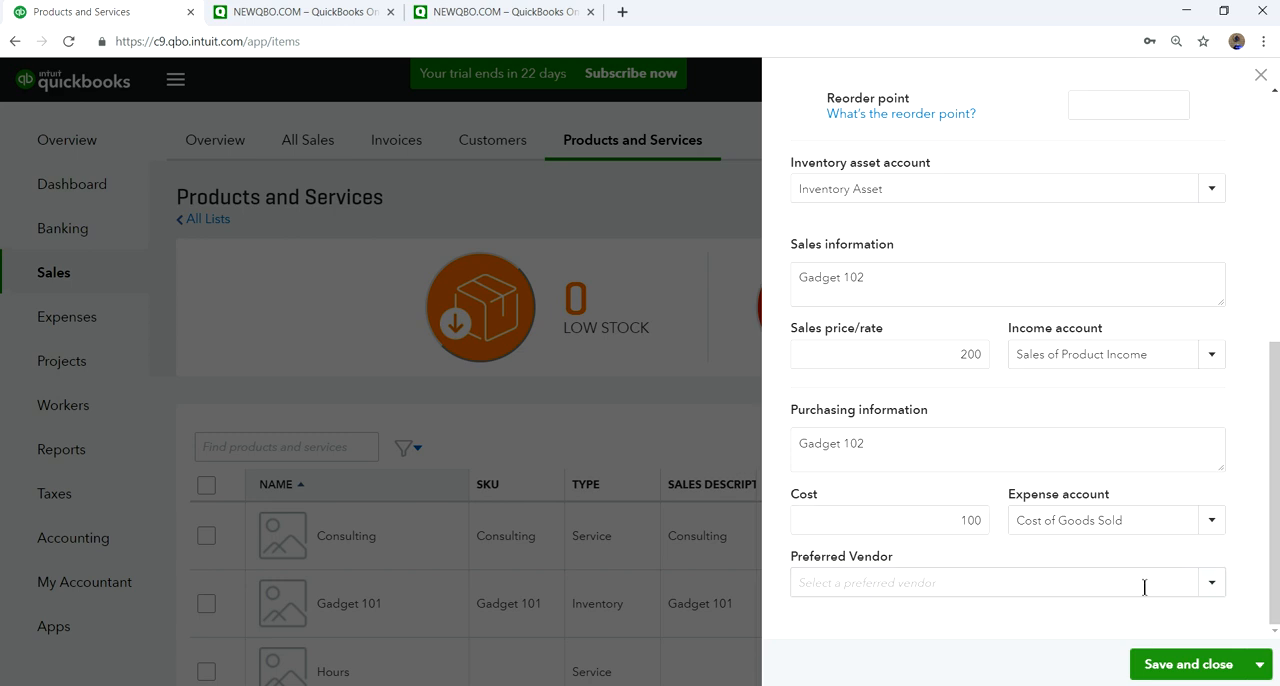
- Try to save the new product, and change its name to Gadget 103
{"action": "left_click", "coordinate": [1190, 666]}
{"action": "left_click", "coordinate": [1203, 658]}
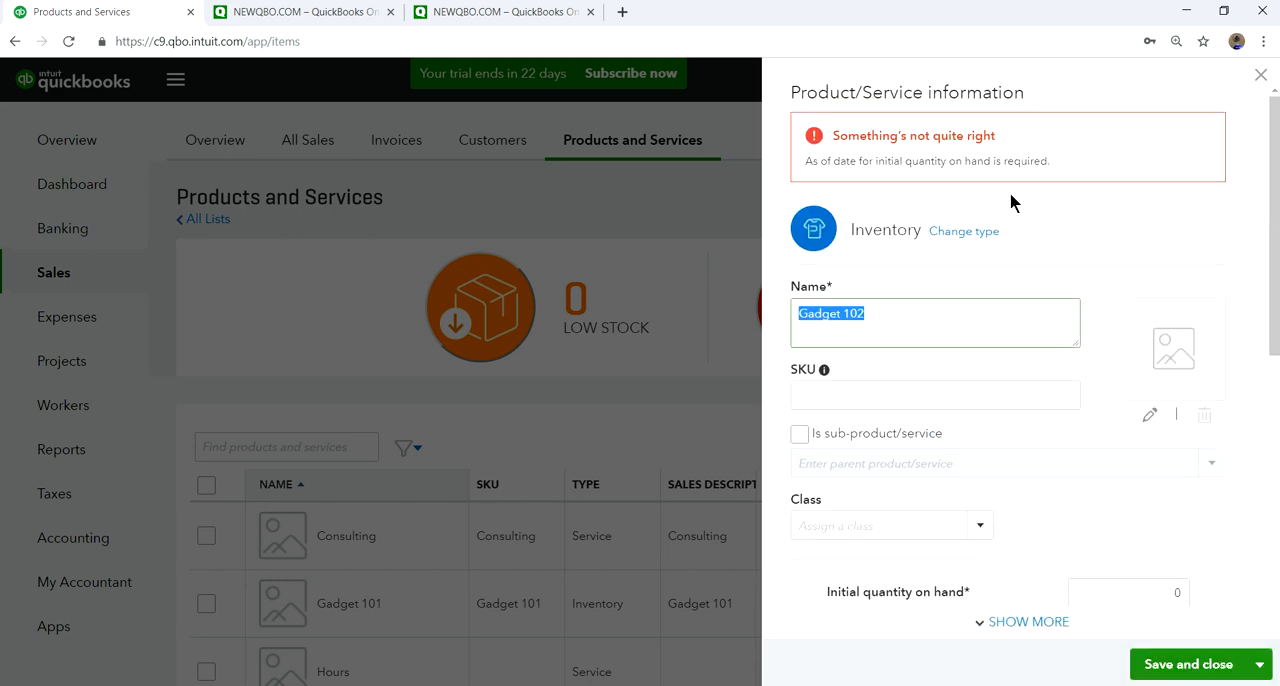
{"action": "left_click", "coordinate": [897, 313]}
{"action": "scroll", "coordinate": [931, 390], "scroll_direction": "down", "scroll_amount": 5}
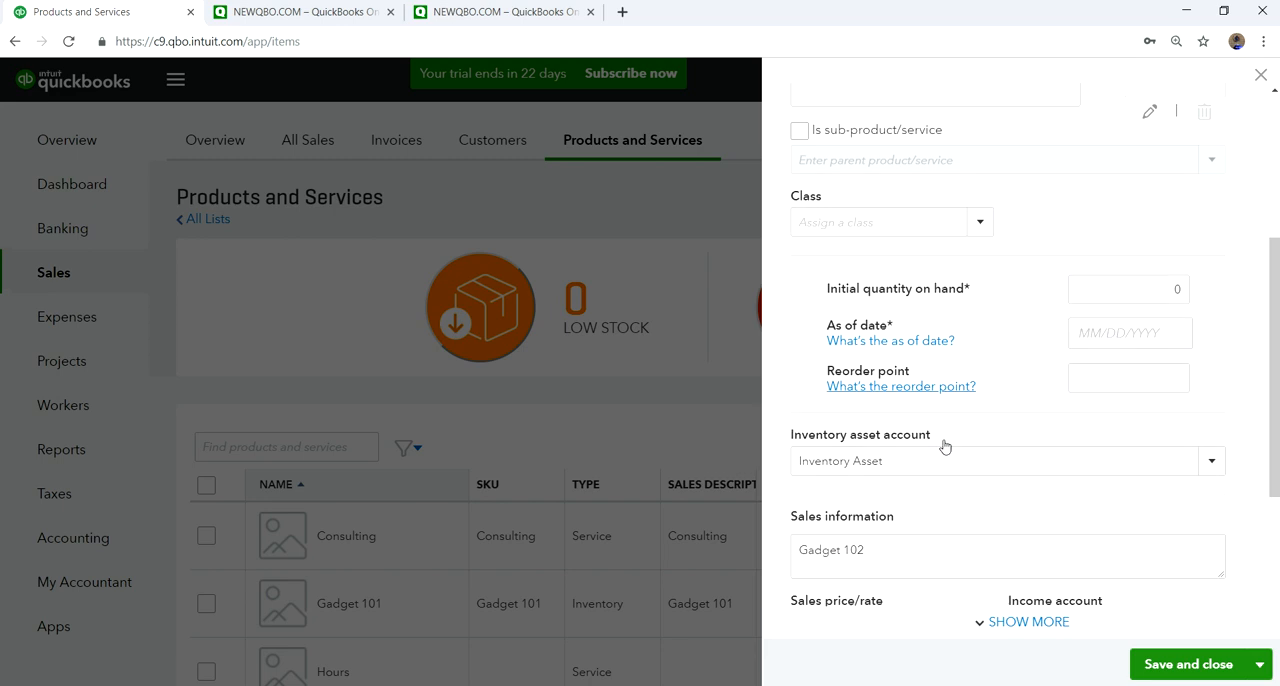
- Change the sales and purchasing descriptions to Gadget 103, and try to save the product again
{"action": "left_click", "coordinate": [878, 351]}
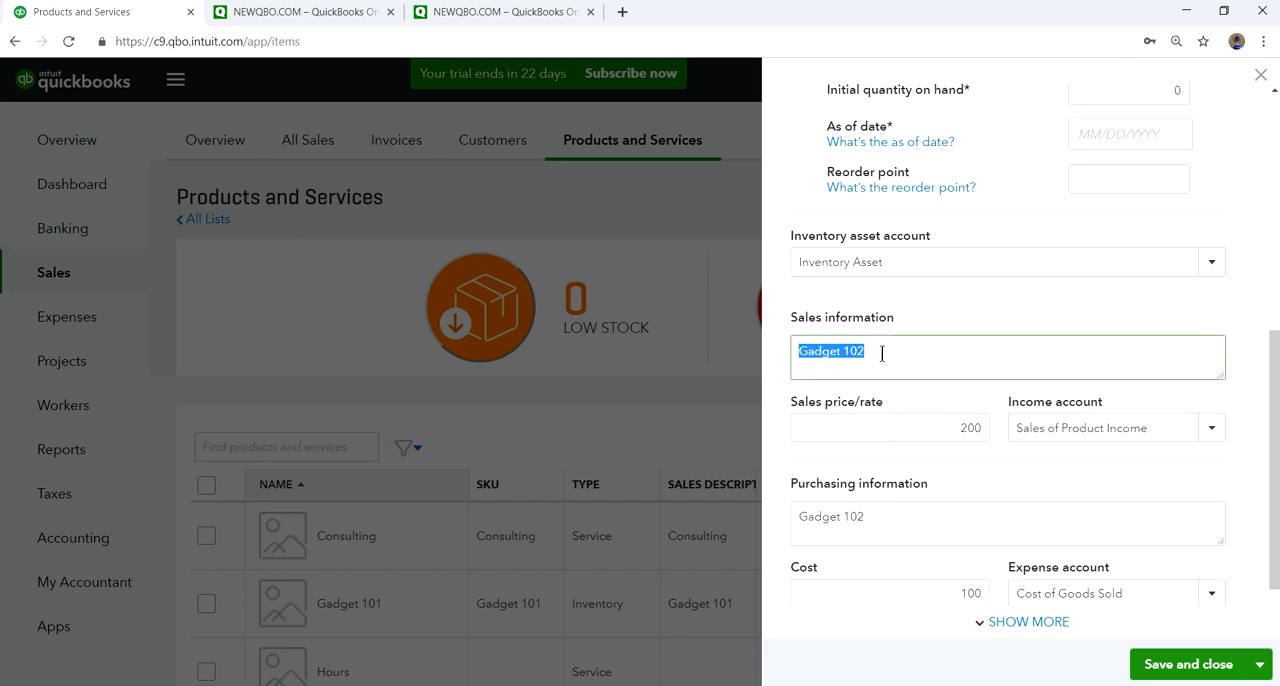
{"action": "left_click", "coordinate": [884, 352]}
{"action": "type", "text": "3"}
{"action": "left_click", "coordinate": [887, 516]}
{"action": "left_click", "coordinate": [887, 516]}
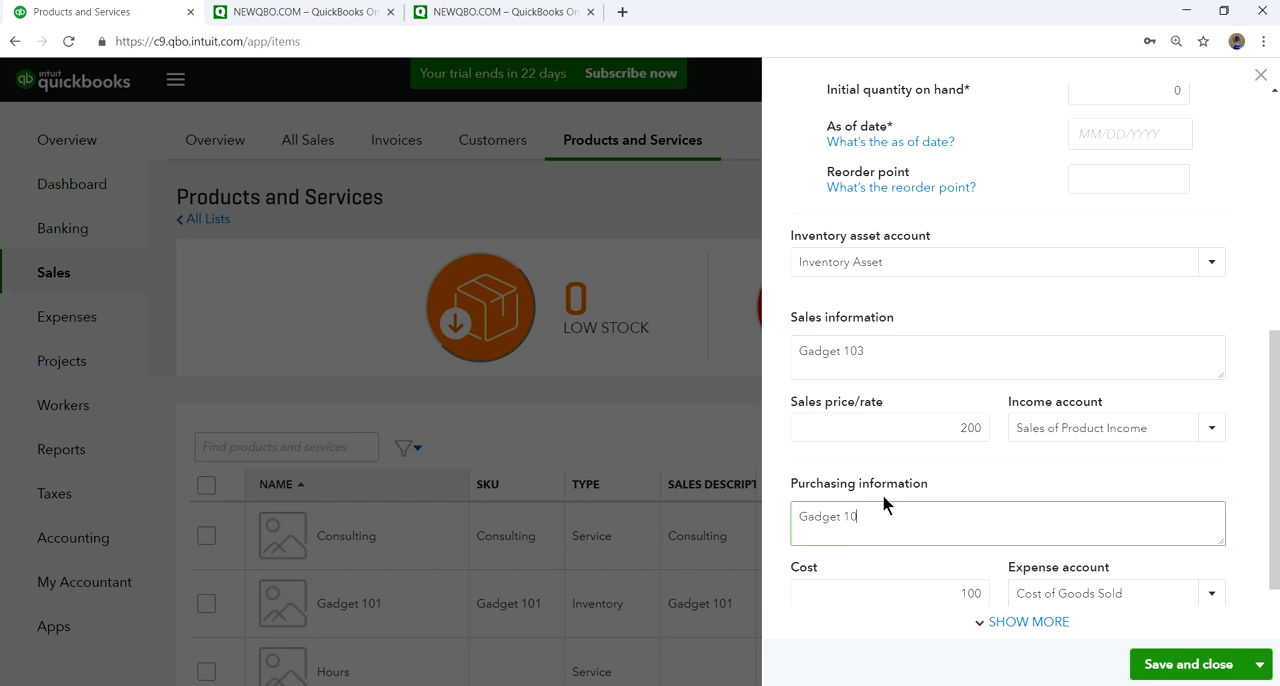
{"action": "type", "text": "3"}
{"action": "left_click", "coordinate": [1172, 676]}
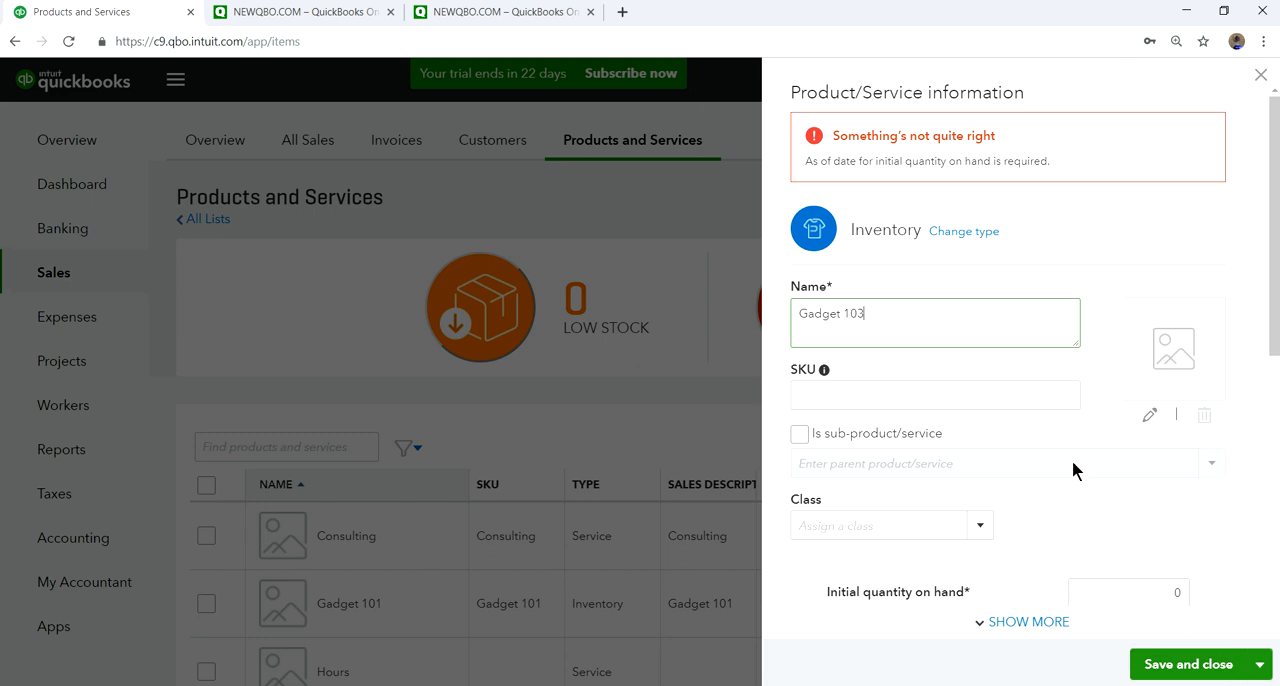
- Set the as-of date for the initial quantity on hand to 03/07/2019, and save and close the product
{"action": "scroll", "coordinate": [1157, 443], "scroll_direction": "down", "scroll_amount": 4}
{"action": "left_click", "coordinate": [1128, 300]}
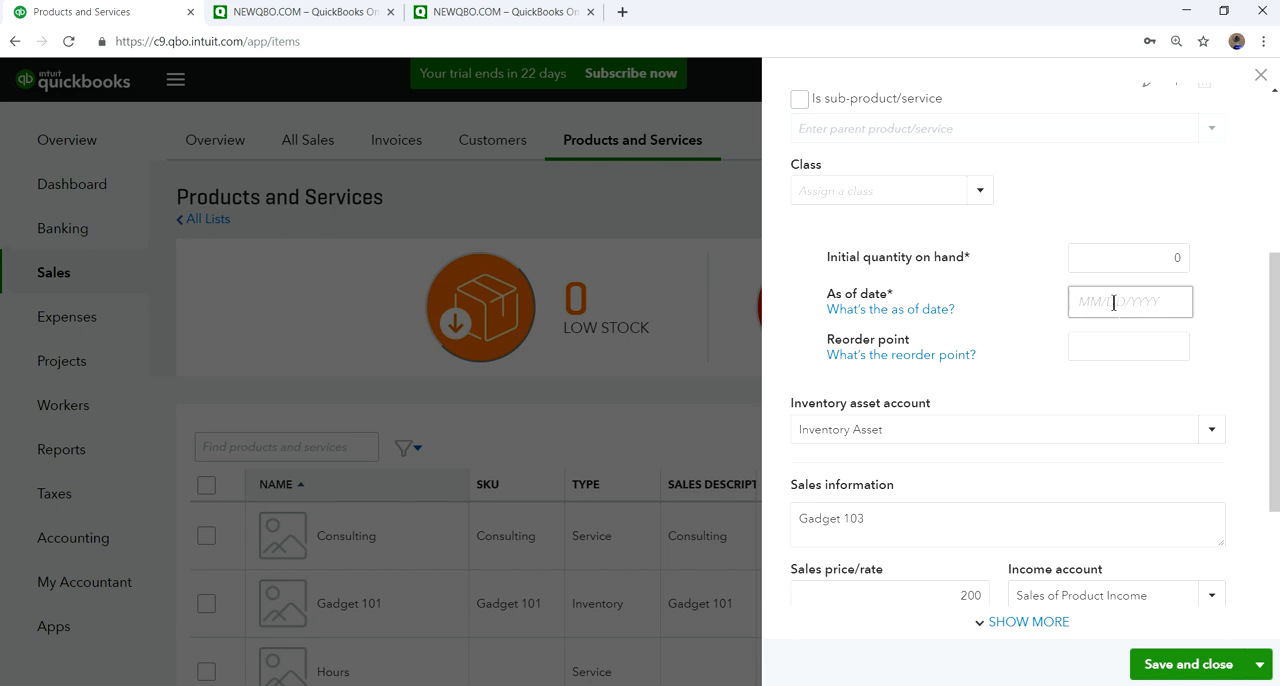
{"action": "left_click", "coordinate": [1162, 301]}
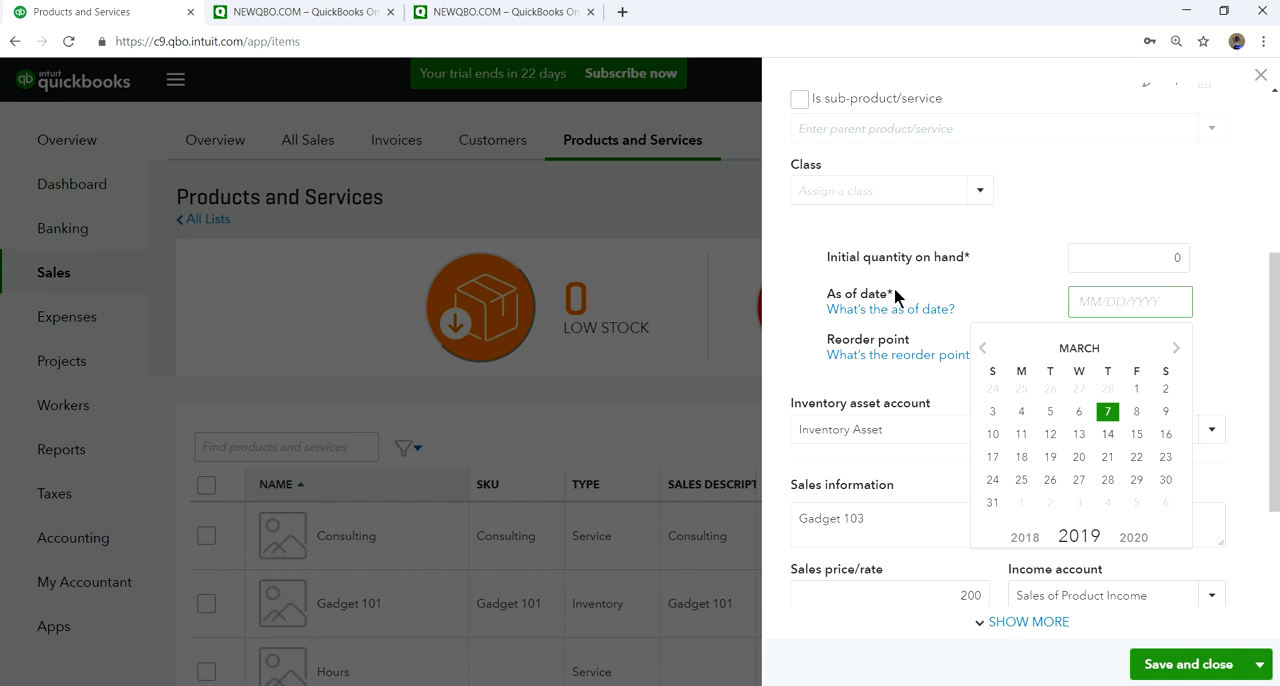
{"action": "left_click", "coordinate": [1107, 411]}
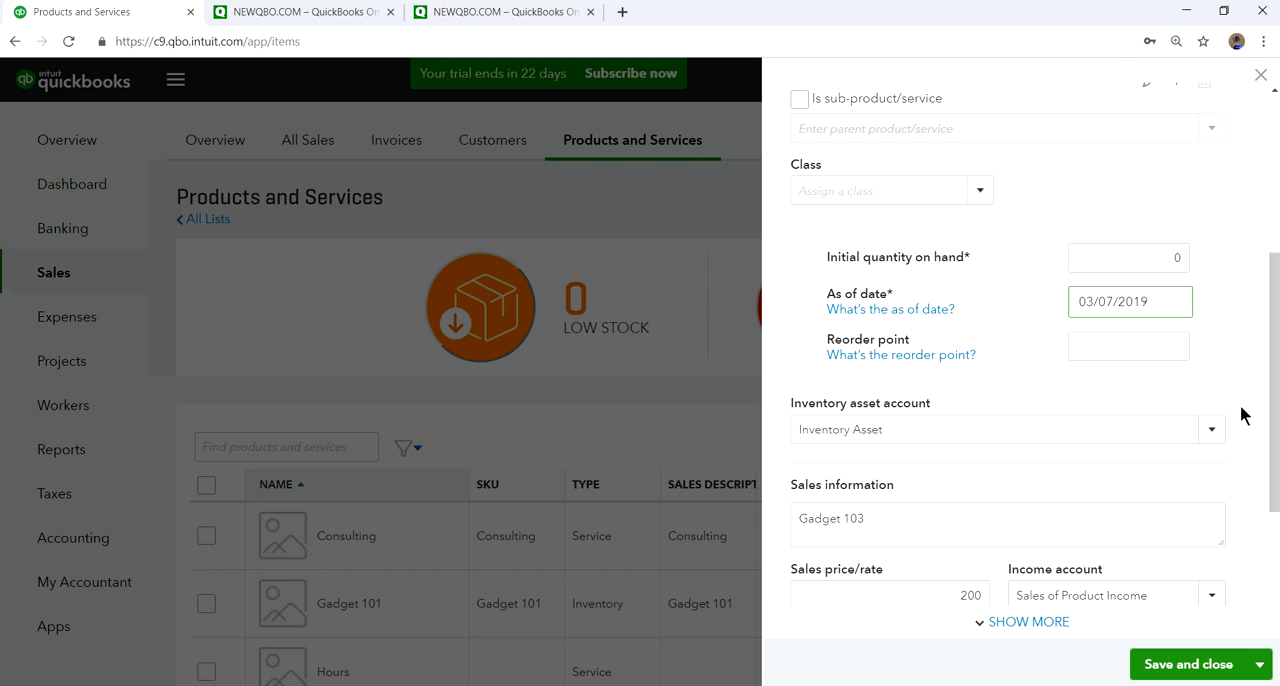
{"action": "left_click", "coordinate": [1171, 664]}
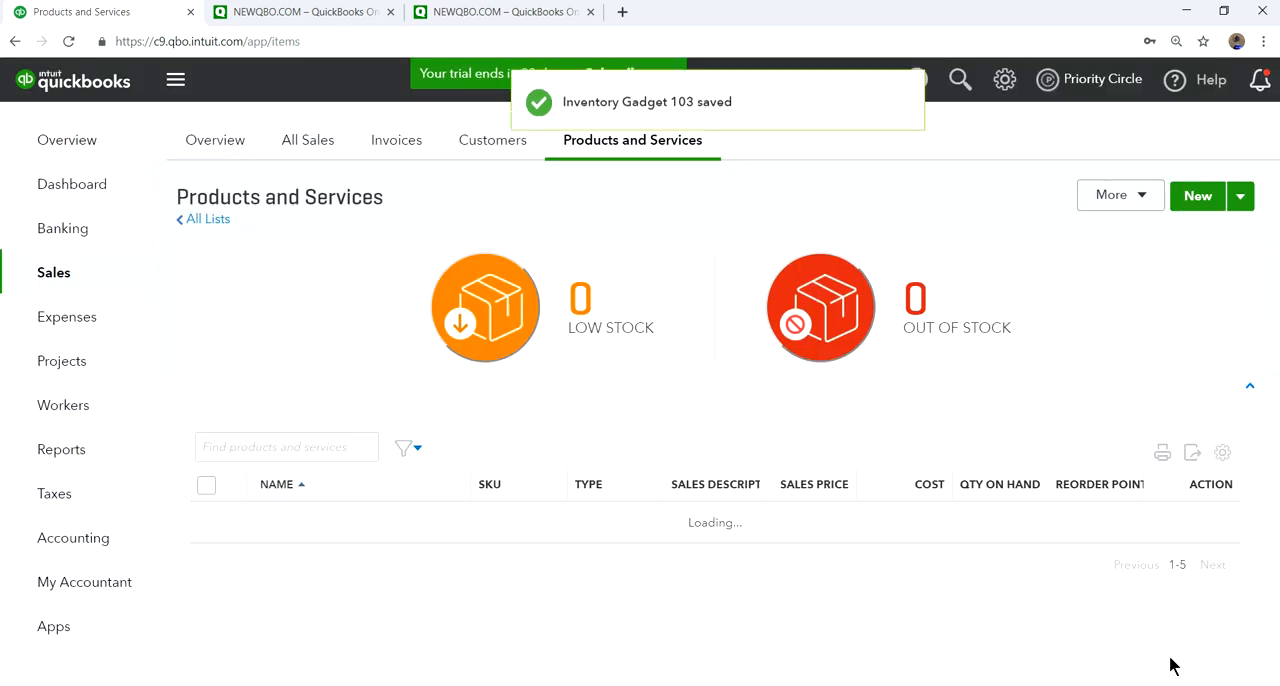
- Edit Gadget 103 to set its SKU to Gadget 103, save it, and review the products list
{"action": "scroll", "coordinate": [1030, 575], "scroll_direction": "down", "scroll_amount": 3}
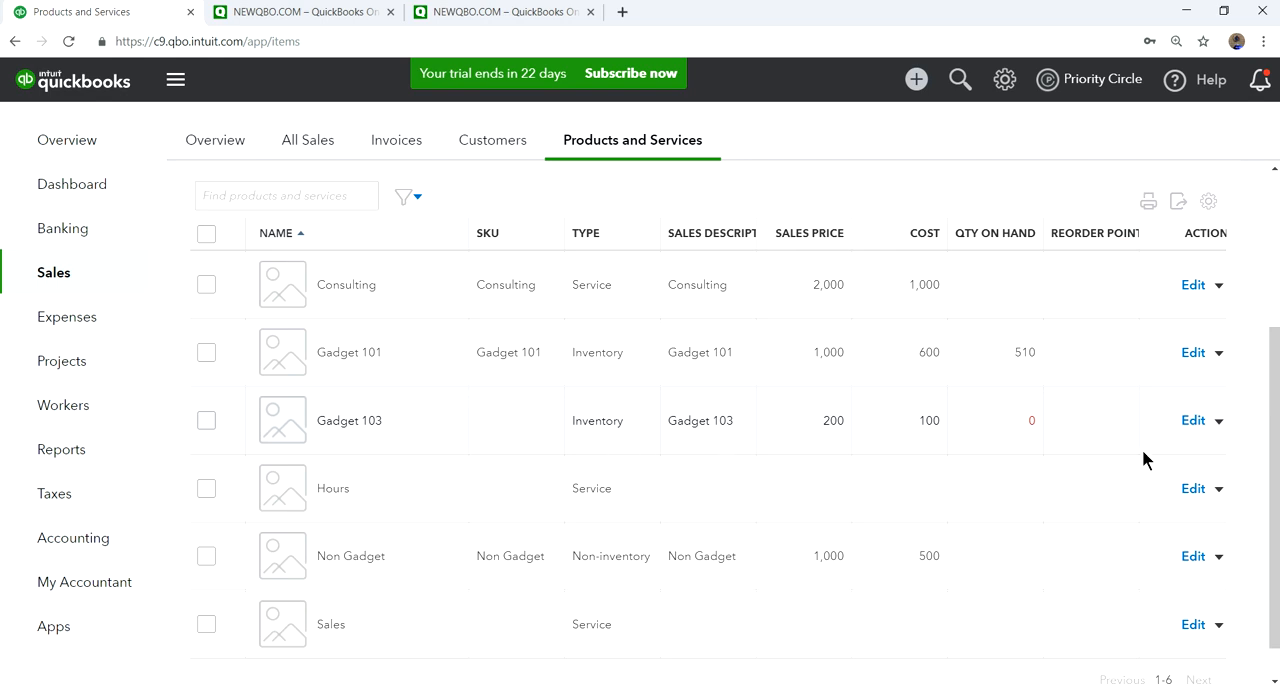
{"action": "left_click", "coordinate": [1192, 420]}
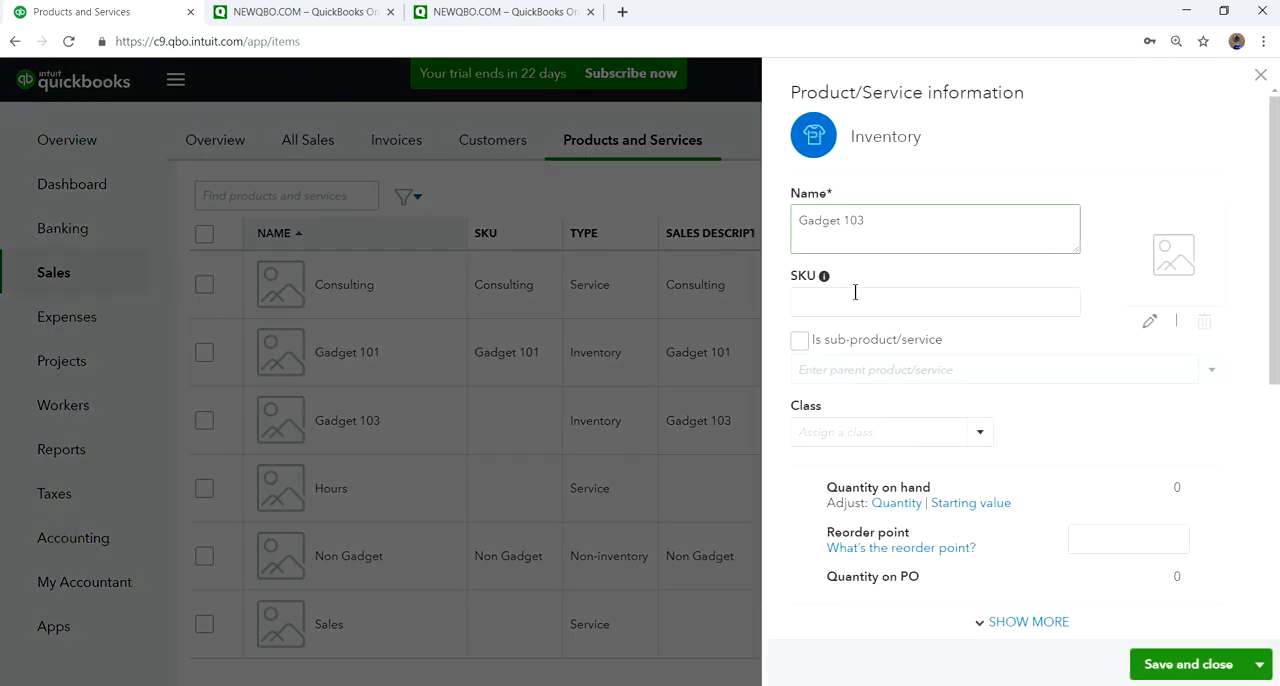
{"action": "left_click", "coordinate": [847, 293]}
{"action": "type", "text": "Gadget 103"}
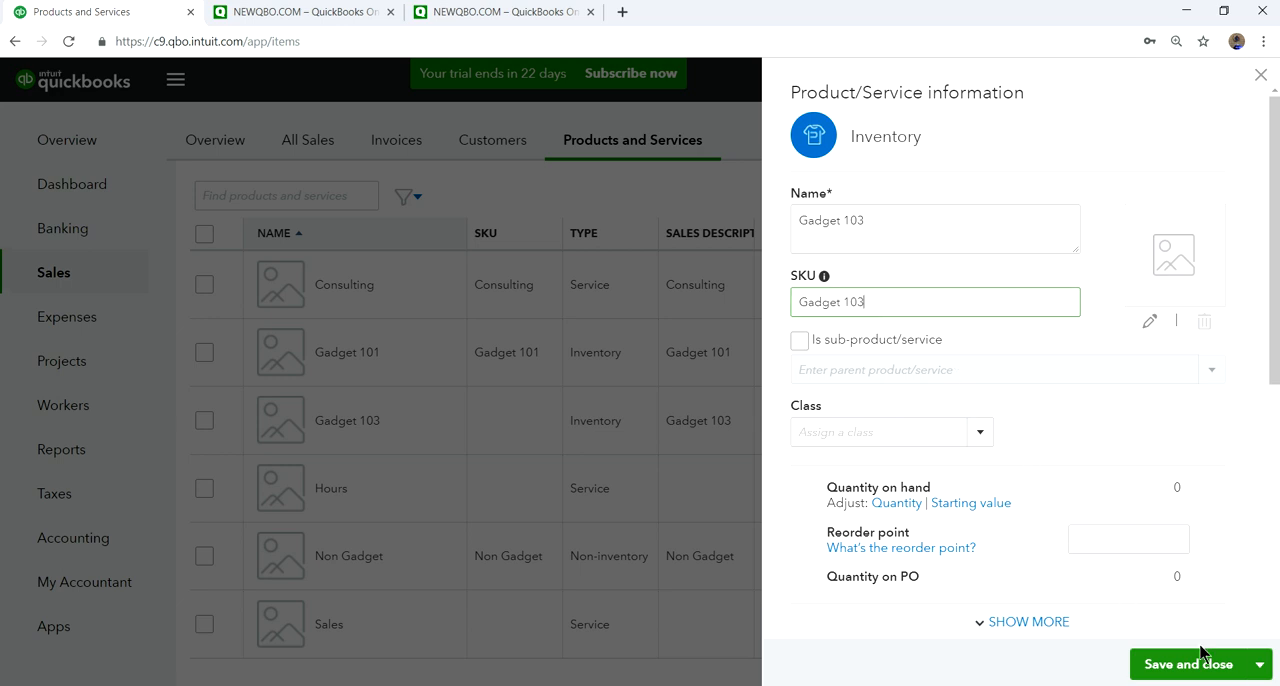
{"action": "left_click", "coordinate": [1205, 664]}
{"action": "scroll", "coordinate": [1054, 513], "scroll_direction": "up", "scroll_amount": 1}
{"action": "scroll", "coordinate": [1048, 513], "scroll_direction": "up", "scroll_amount": 2}
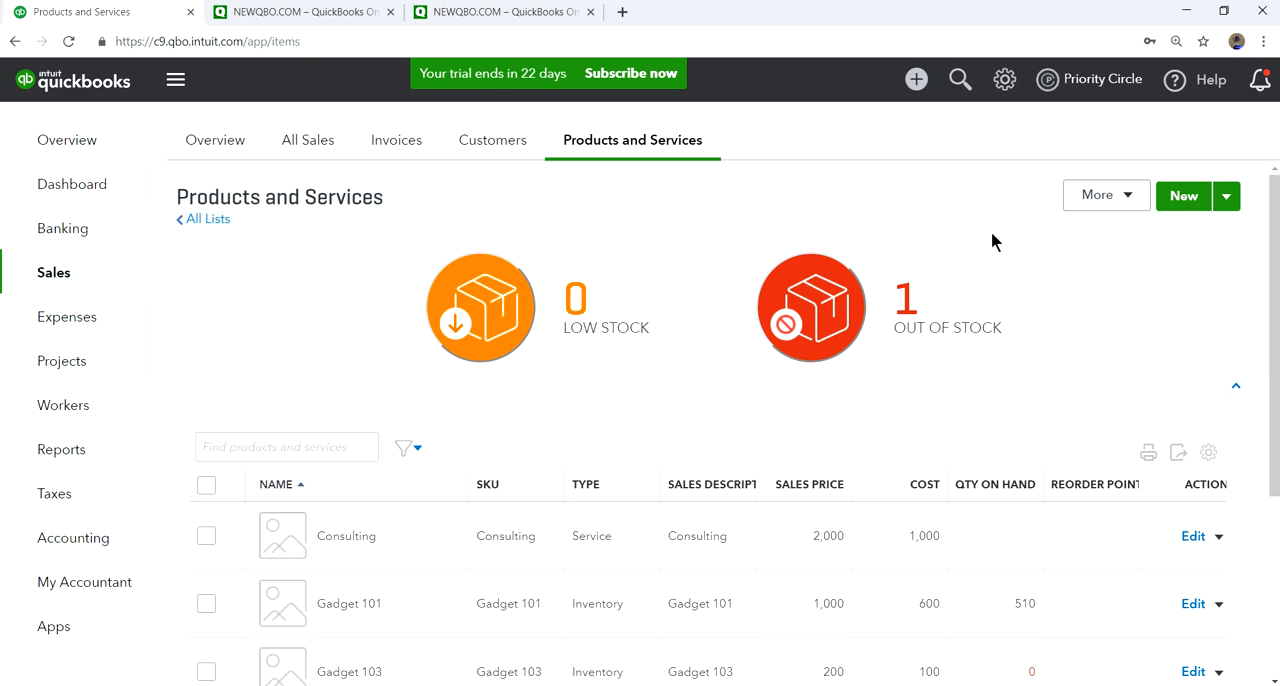
{"action": "scroll", "coordinate": [1014, 293], "scroll_direction": "down", "scroll_amount": 2}
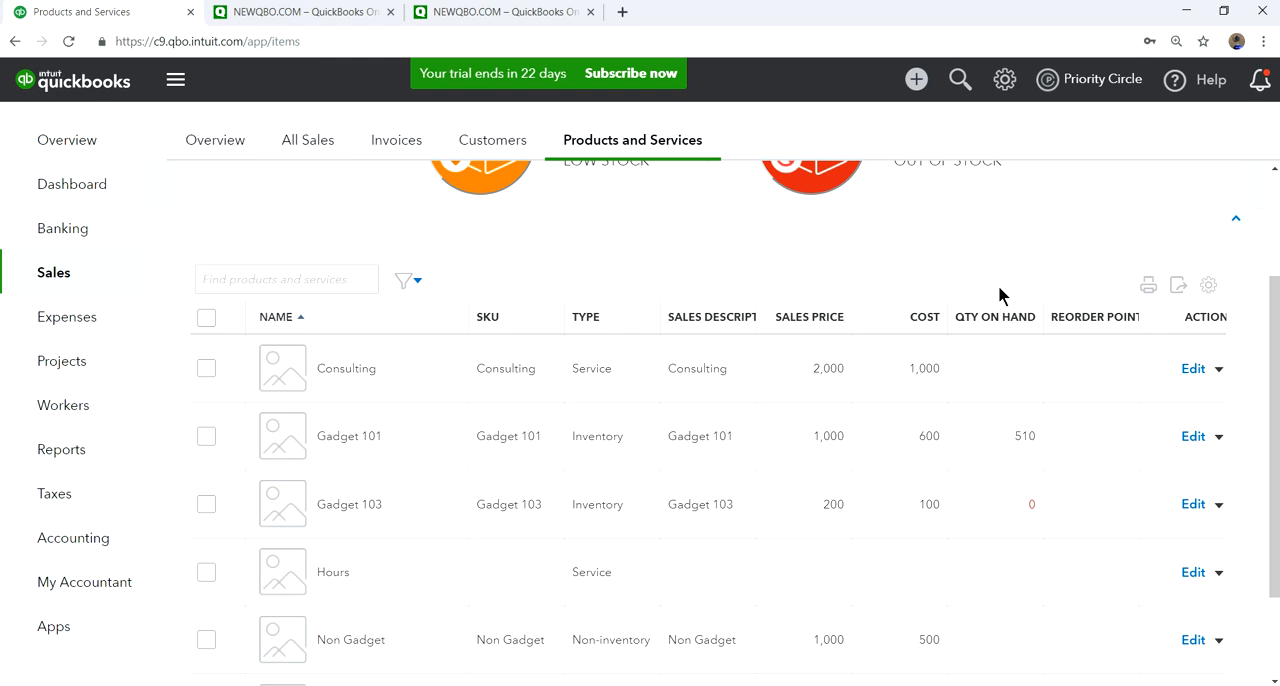
- Create a new expense with Vendor 1 as the payee, and hide the purchase order suggestions
{"action": "scroll", "coordinate": [998, 288], "scroll_direction": "up", "scroll_amount": 2}
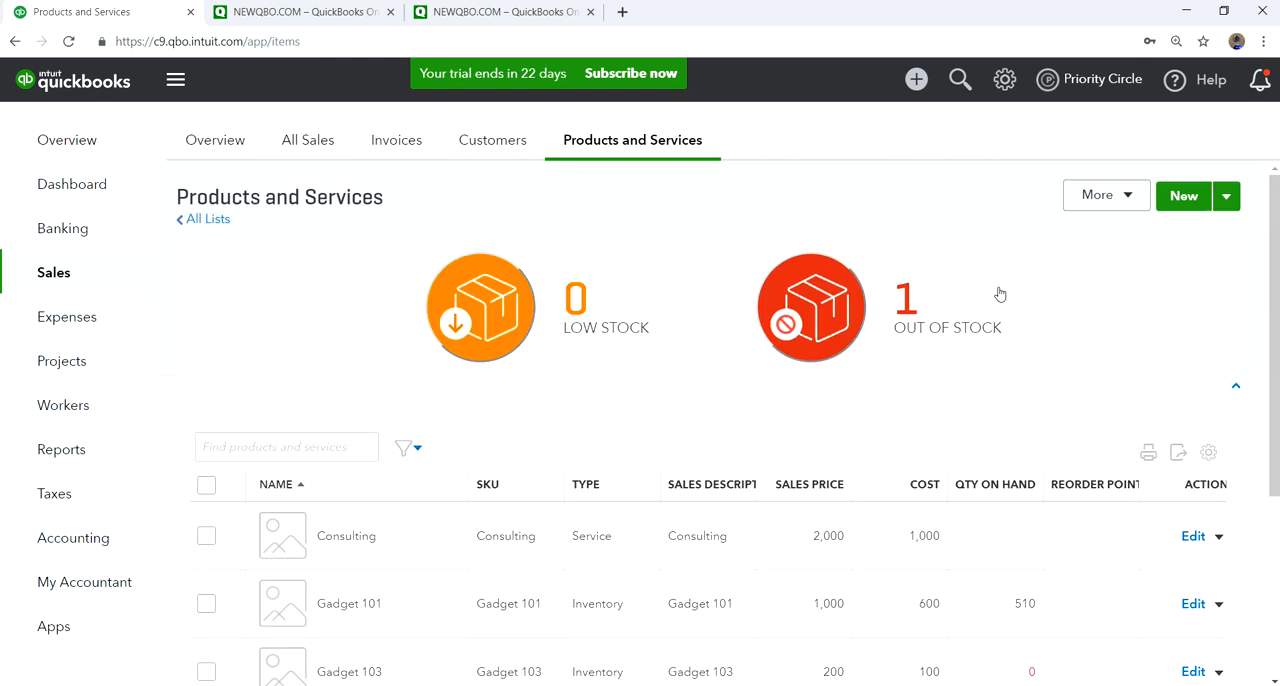
{"action": "left_click", "coordinate": [916, 79]}
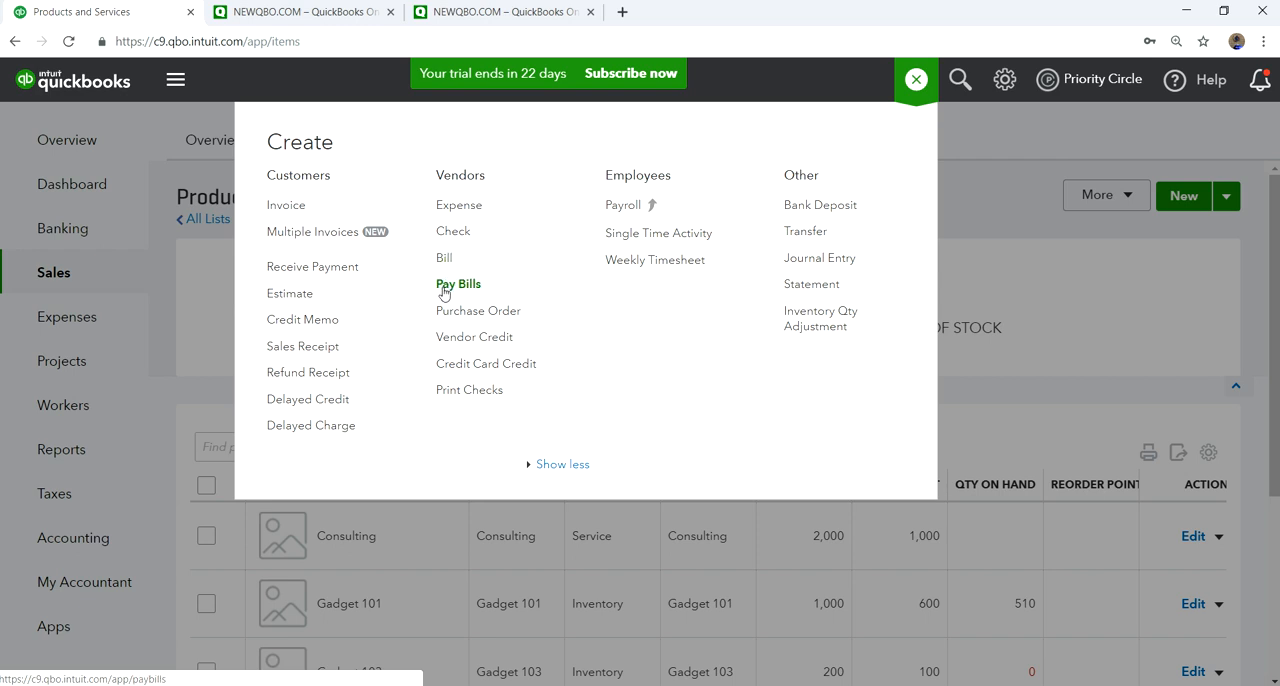
{"action": "left_click", "coordinate": [466, 211]}
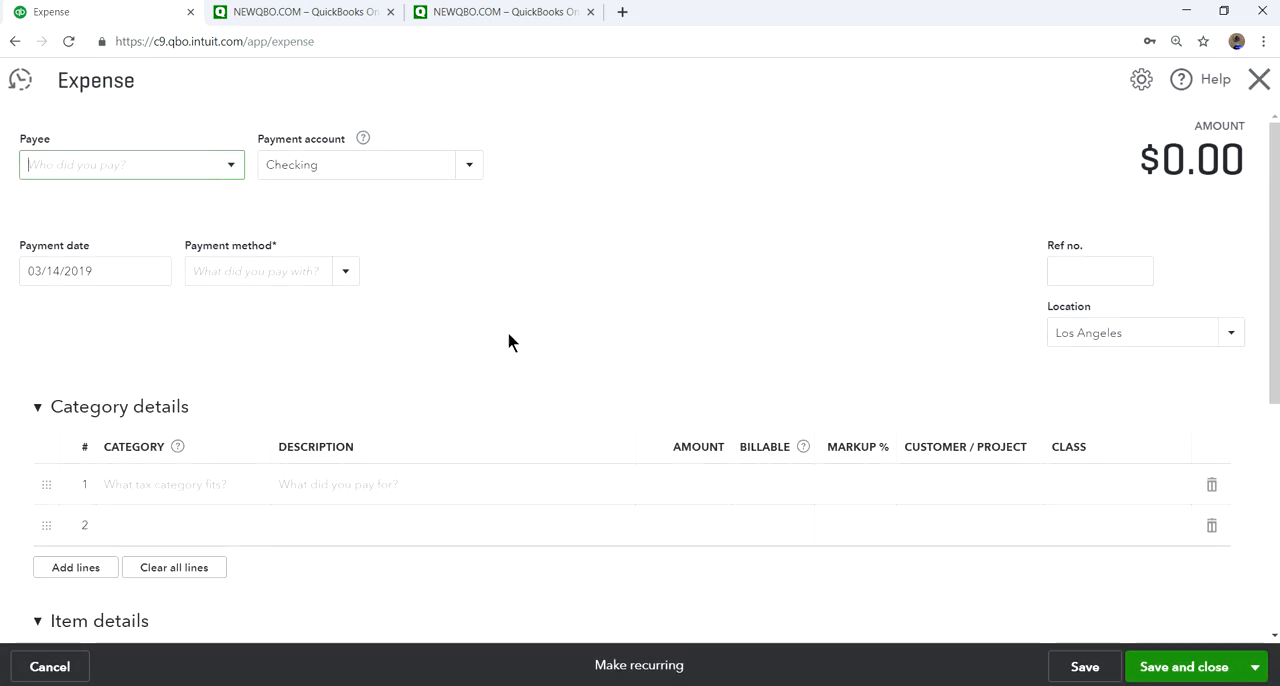
{"action": "left_click", "coordinate": [230, 168]}
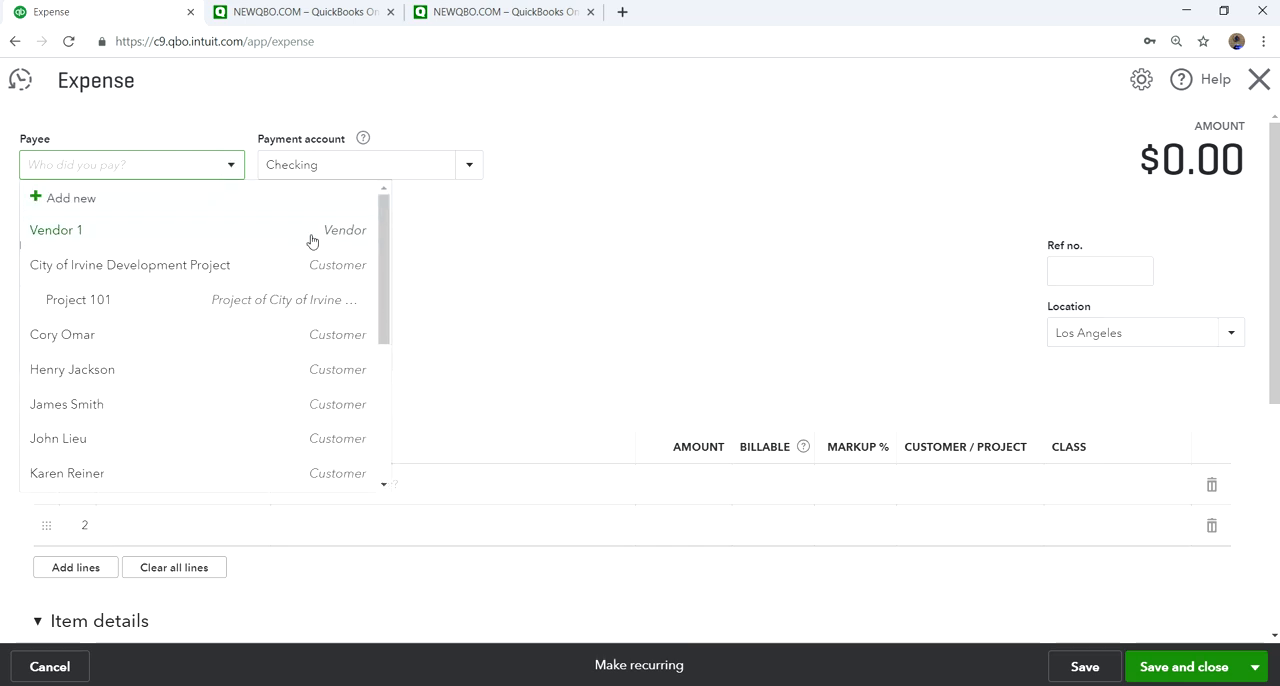
{"action": "left_click", "coordinate": [90, 232]}
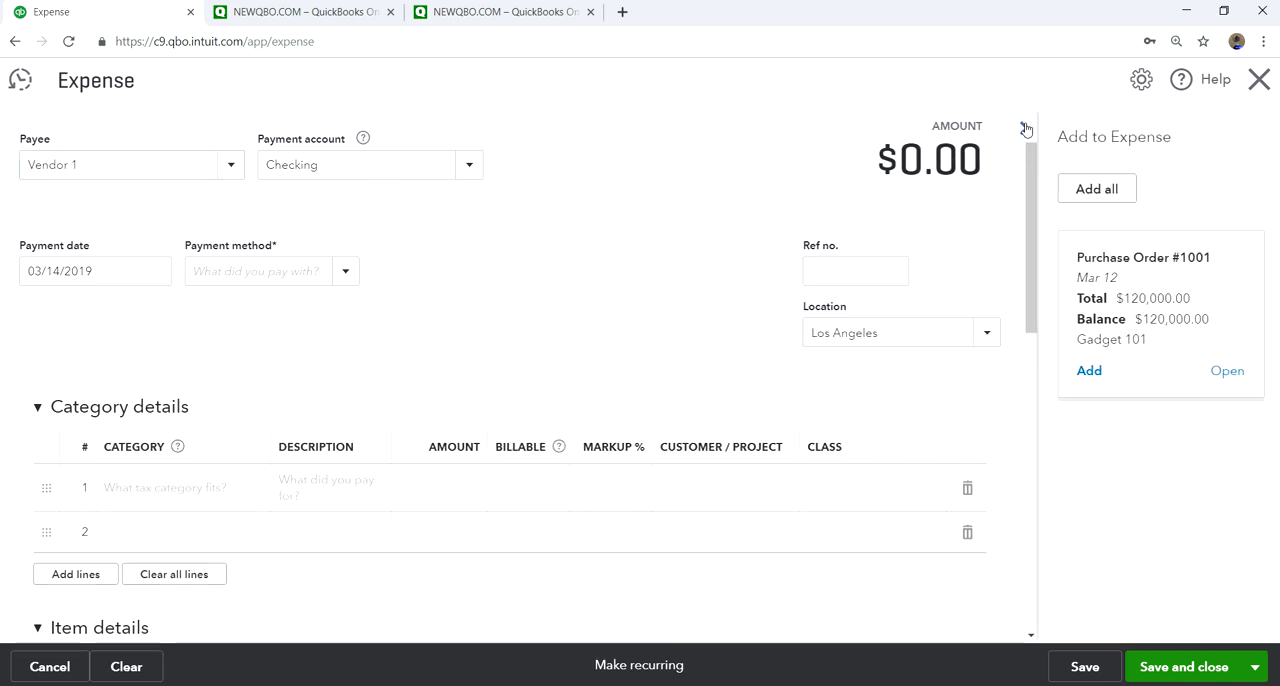
{"action": "left_click", "coordinate": [1023, 127]}
- Enter an Inventory Asset category line described as "Always use ITEM DETAILS tab", and delete that line
{"action": "scroll", "coordinate": [466, 320], "scroll_direction": "down", "scroll_amount": 3}
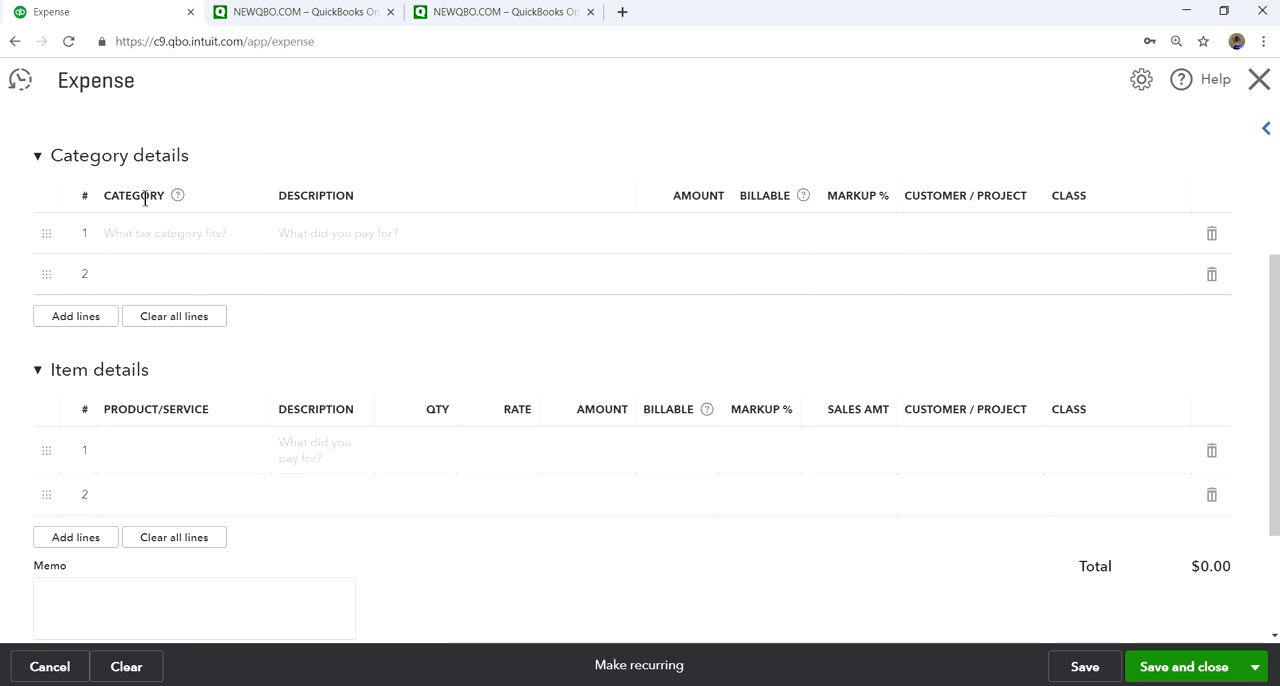
{"action": "left_click", "coordinate": [200, 233]}
{"action": "left_click", "coordinate": [256, 234]}
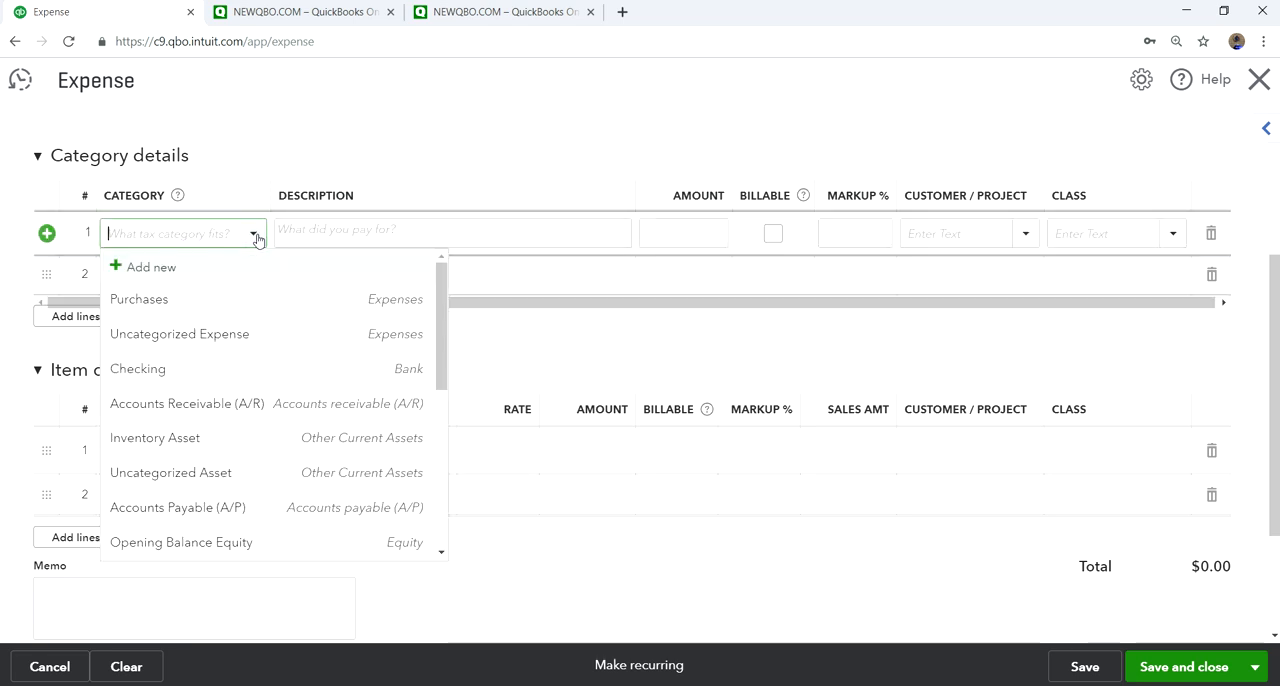
{"action": "left_click", "coordinate": [195, 437]}
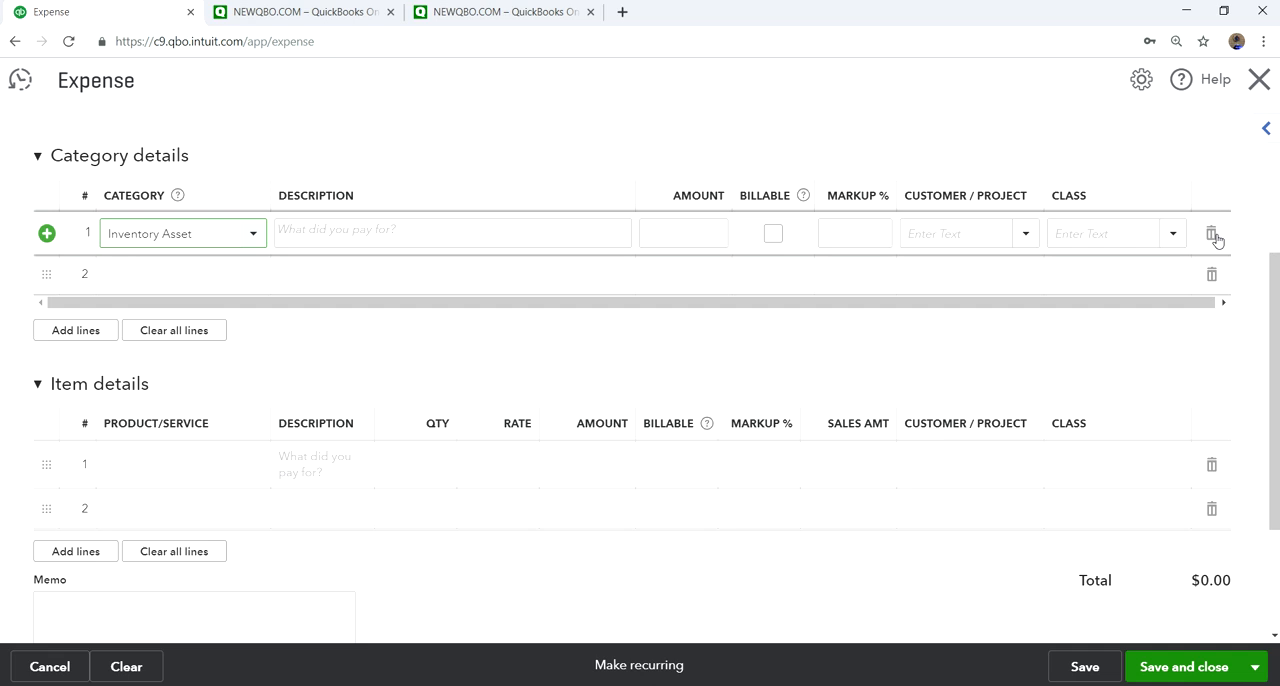
{"action": "left_click", "coordinate": [495, 232]}
{"action": "type", "text": "Always use ITEM DETAILS tab"}
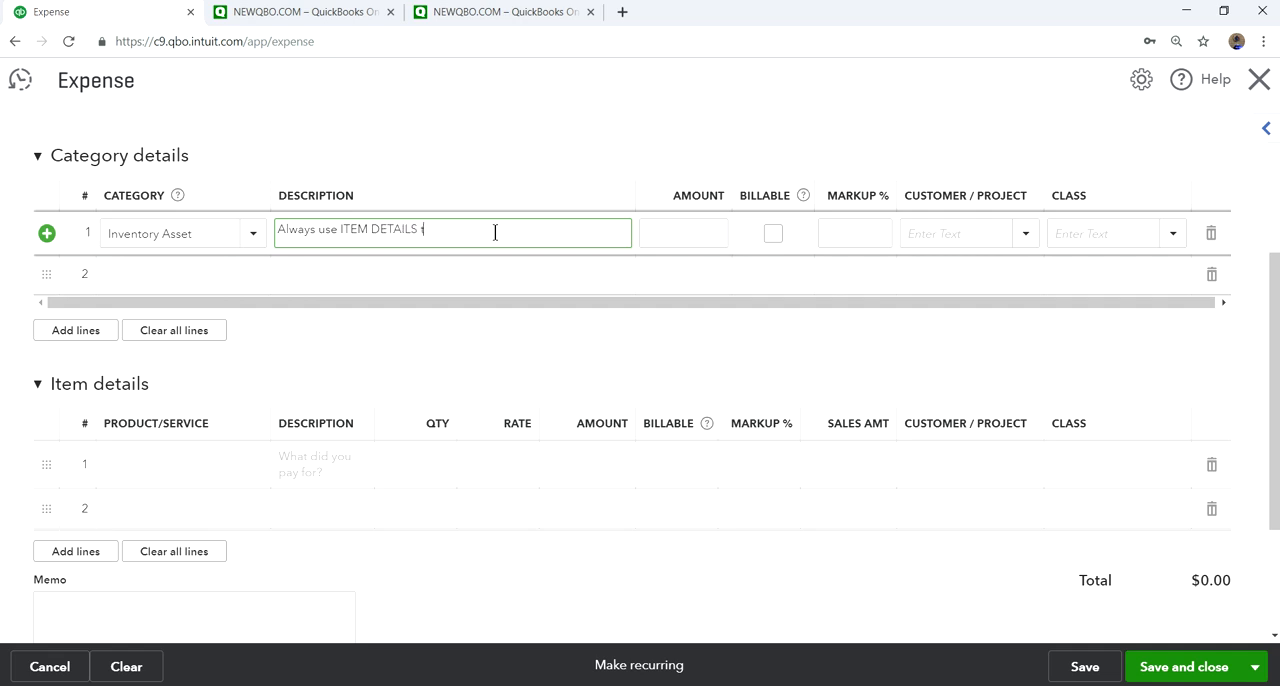
{"action": "left_click", "coordinate": [1211, 236]}
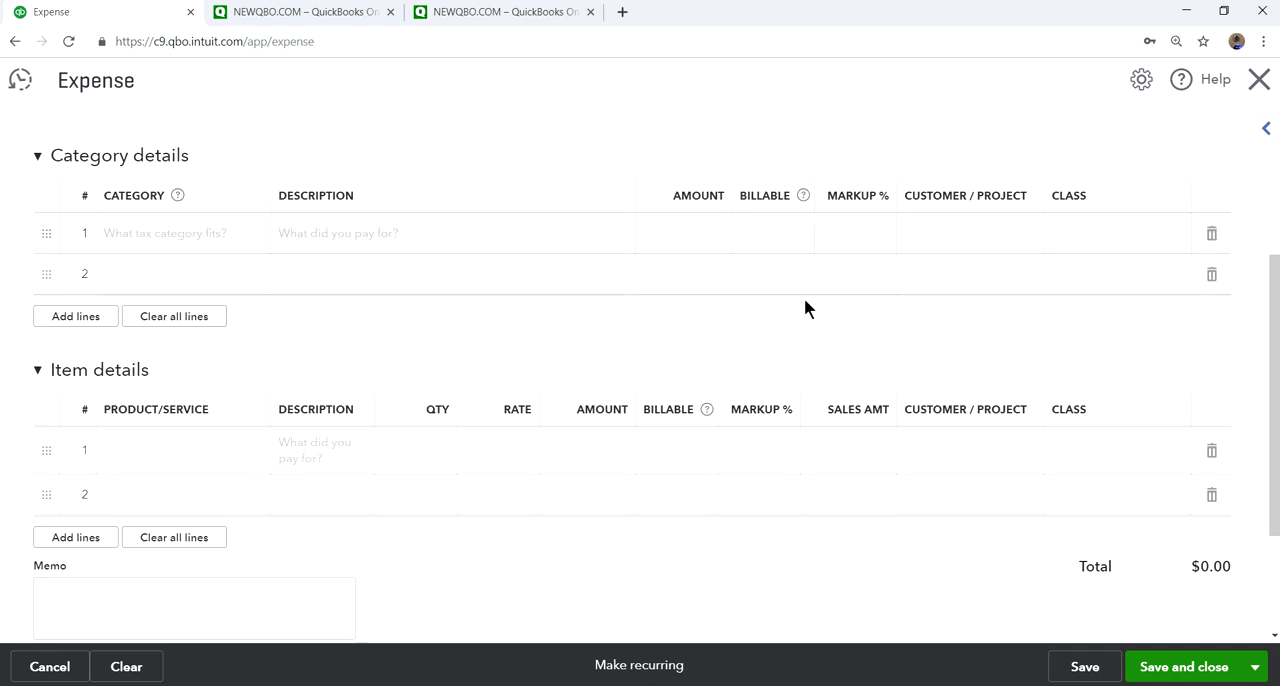
- Add Gadget 103 to the expense's item details with a quantity of 100 and a rate of 90
{"action": "left_click", "coordinate": [166, 460]}
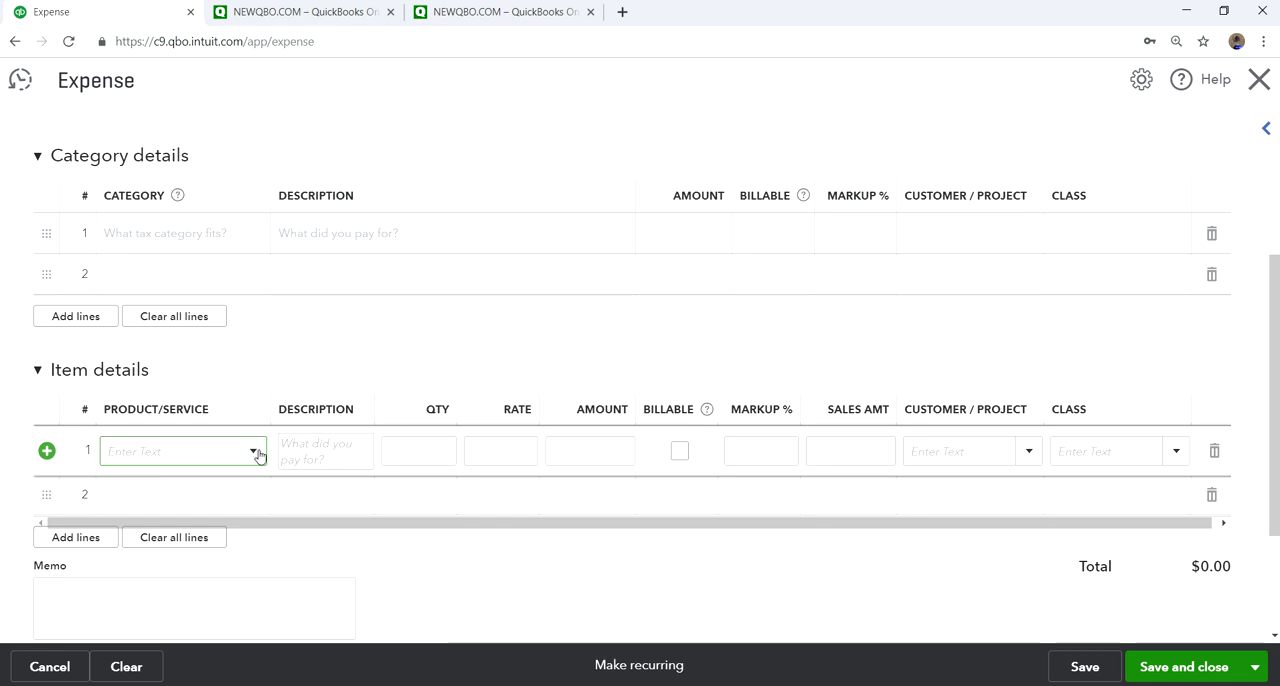
{"action": "type", "text": "ga"}
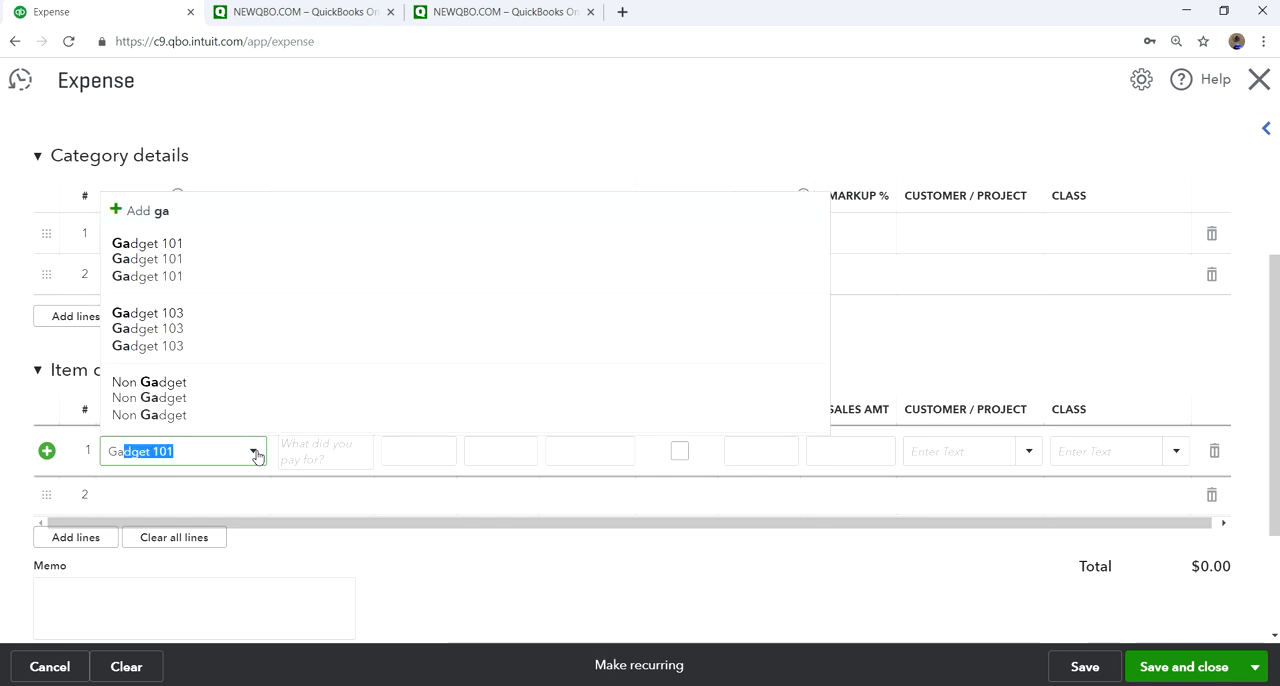
{"action": "left_click", "coordinate": [174, 330]}
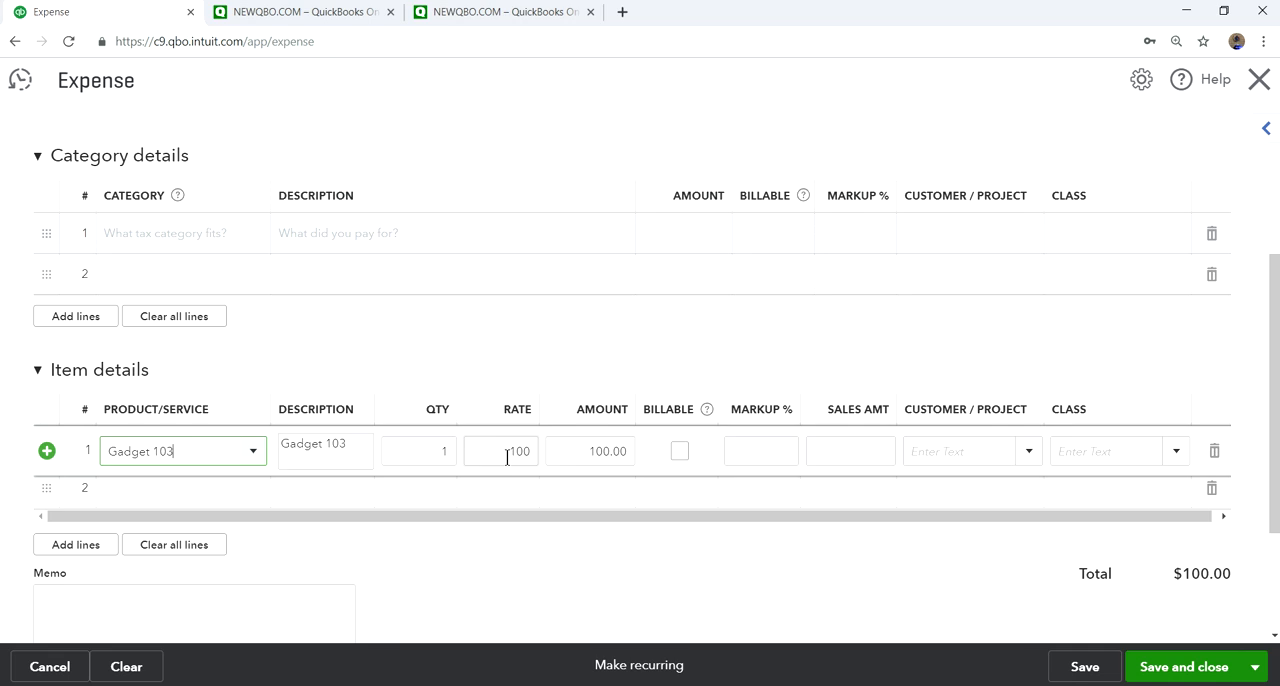
{"action": "left_click", "coordinate": [433, 451]}
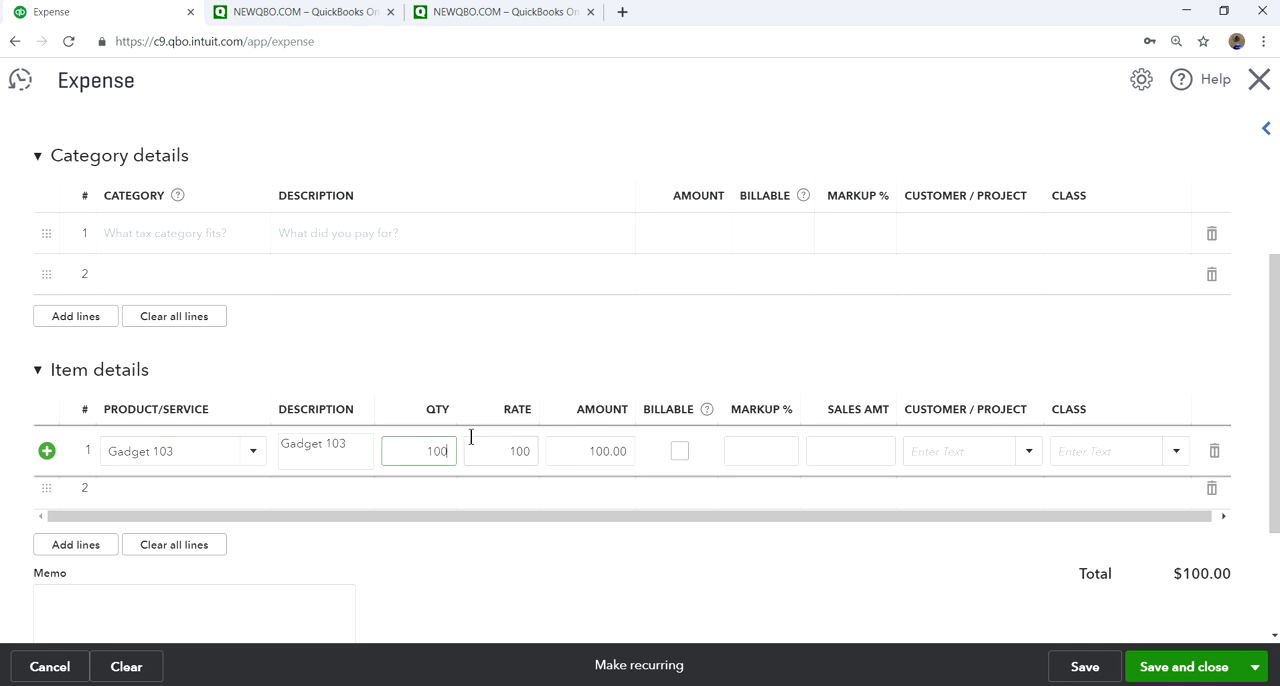
{"action": "left_click", "coordinate": [564, 338]}
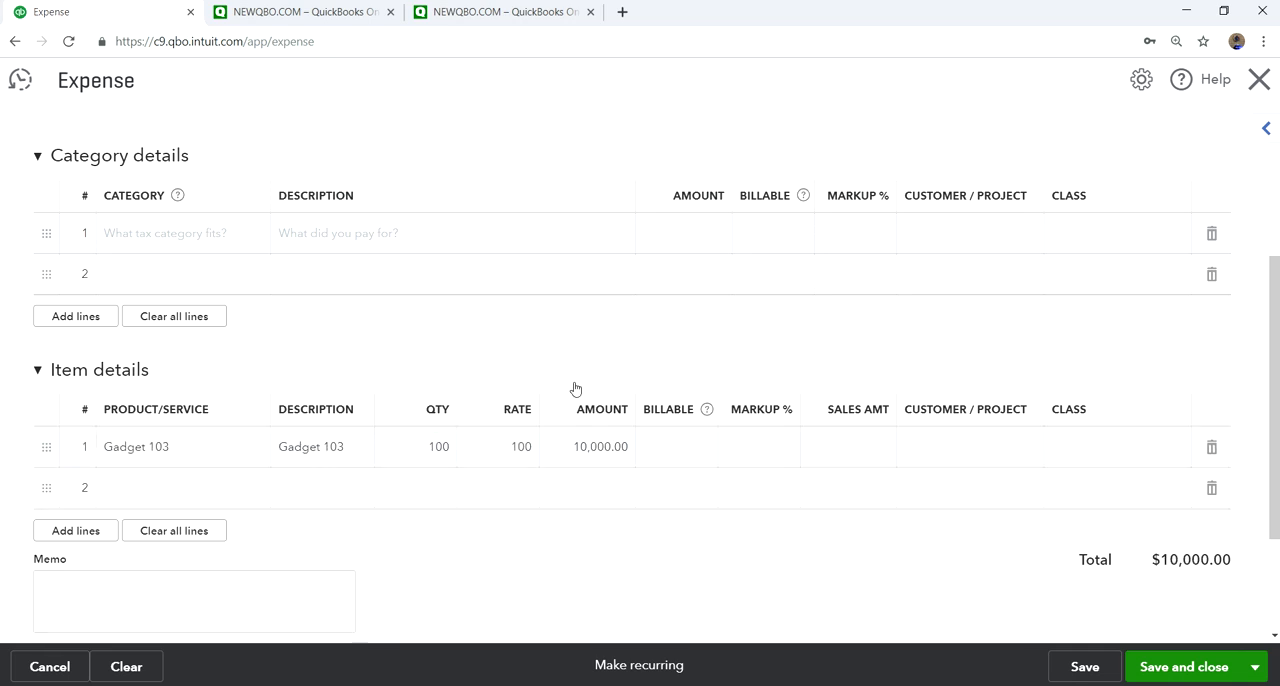
{"action": "left_click", "coordinate": [519, 448]}
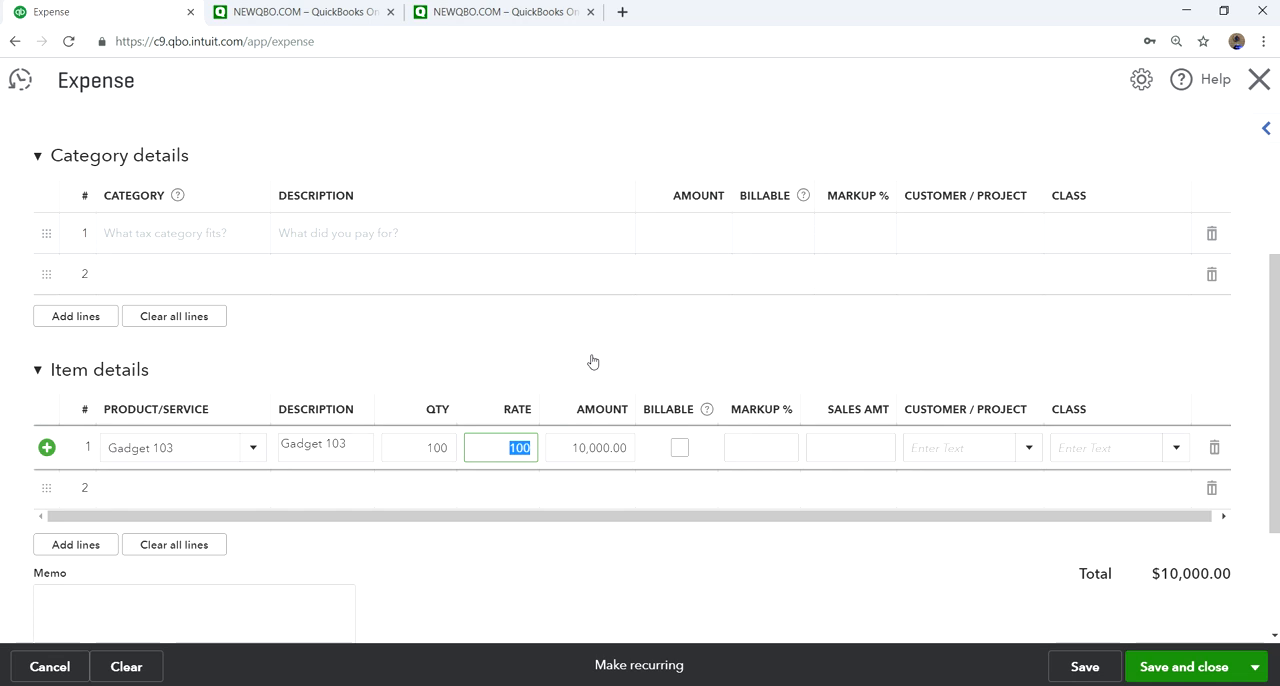
{"action": "type", "text": "90"}
{"action": "left_click", "coordinate": [605, 348]}
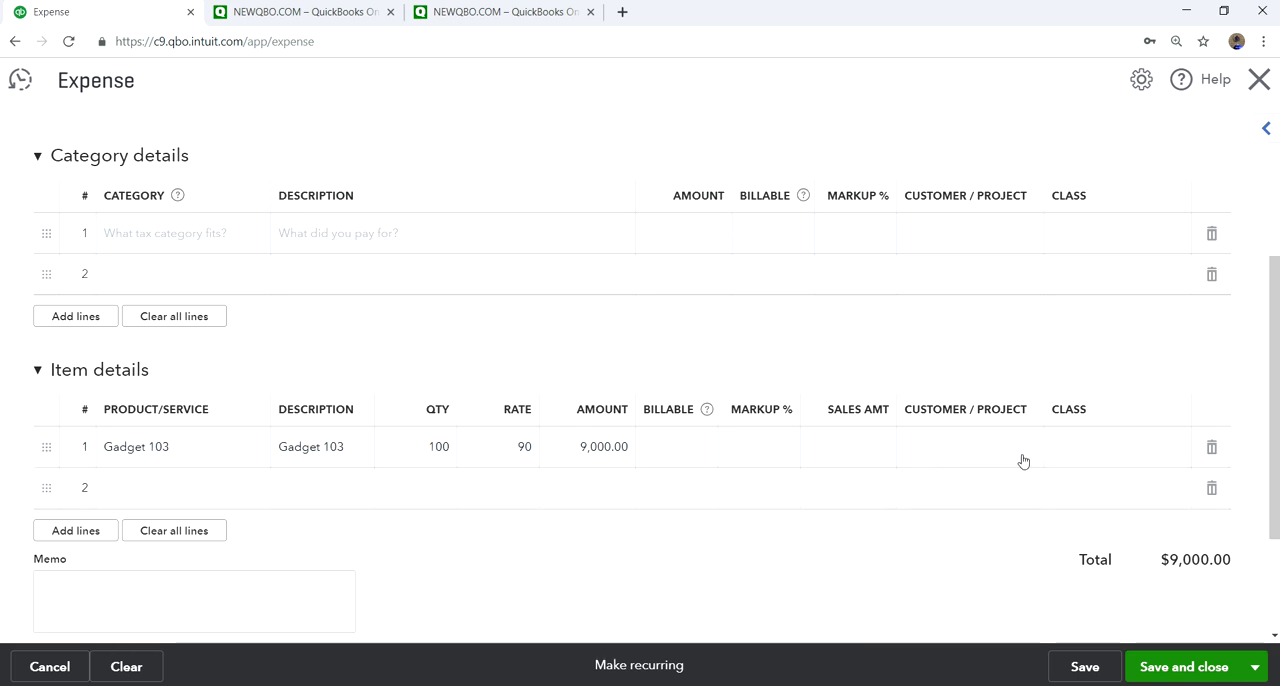
- Assign the Commercial class to the Gadget 103 line, and save and close the expense
{"action": "left_click", "coordinate": [1114, 451]}
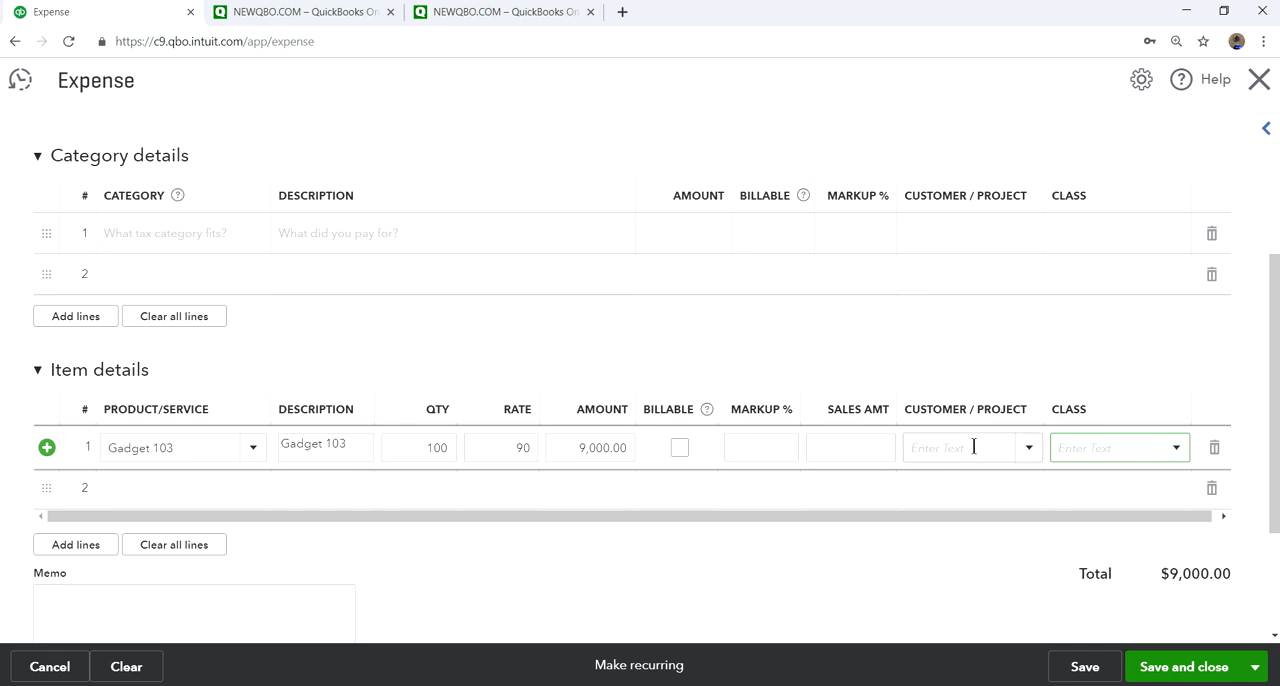
{"action": "left_click", "coordinate": [1178, 452]}
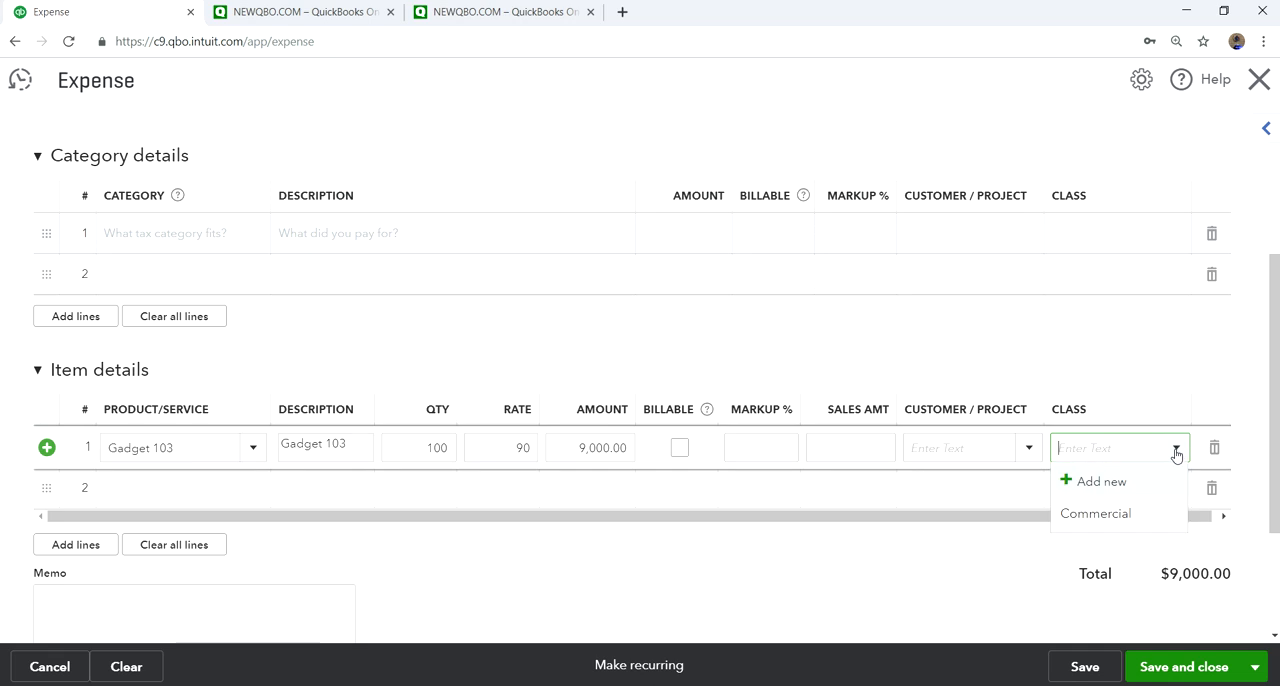
{"action": "left_click", "coordinate": [1106, 516]}
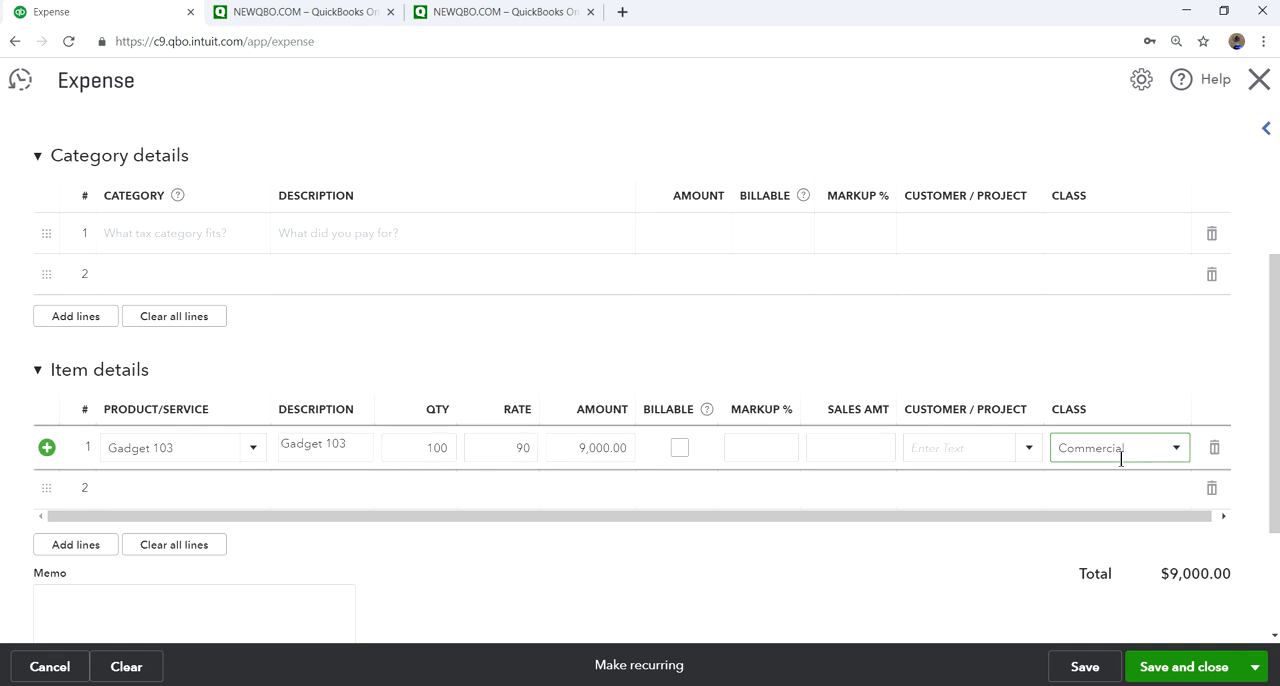
{"action": "scroll", "coordinate": [1031, 528], "scroll_direction": "up", "scroll_amount": 3}
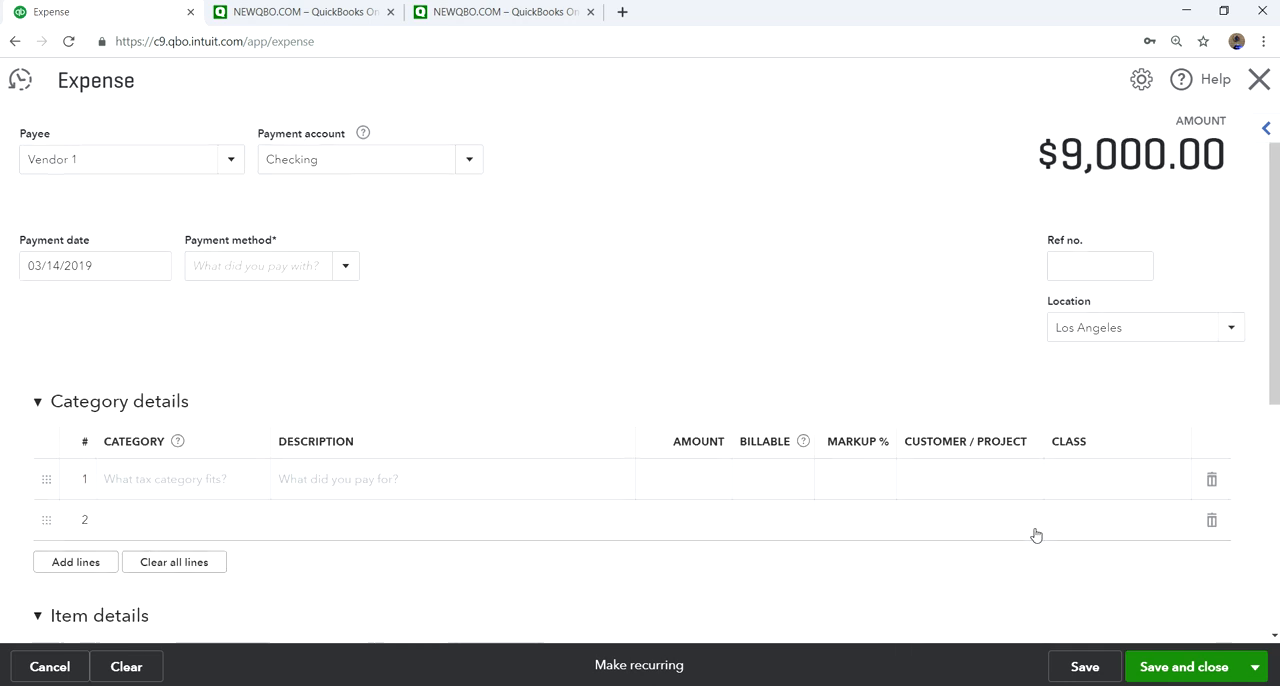
{"action": "scroll", "coordinate": [843, 326], "scroll_direction": "down", "scroll_amount": 4}
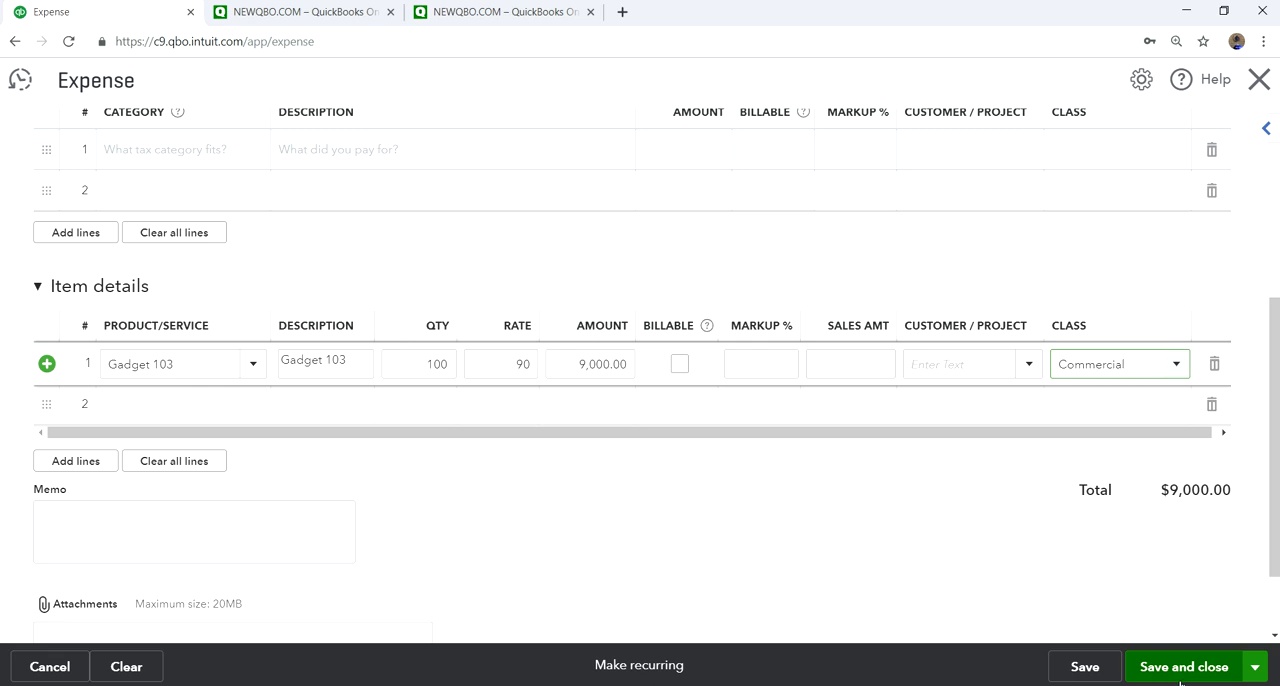
{"action": "left_click", "coordinate": [1180, 667]}
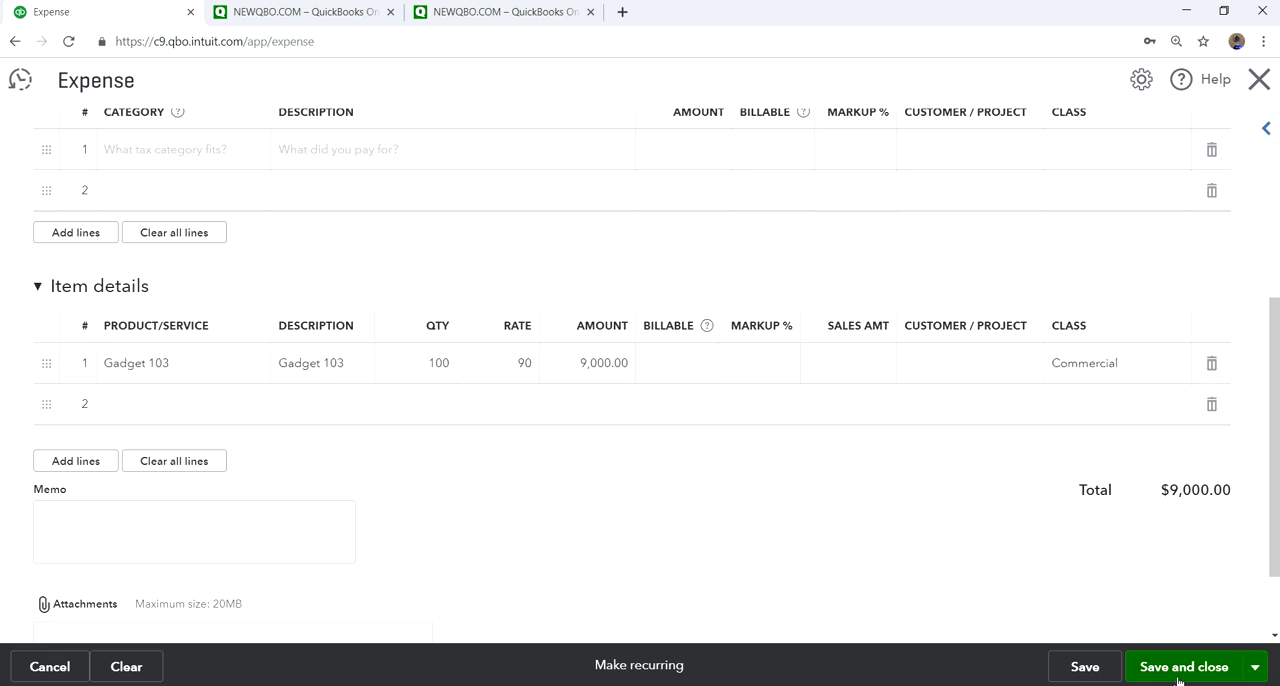
- Run the report for Gadget 103 from the products list, review its inventory transactions, and leave the report
{"action": "scroll", "coordinate": [1074, 614], "scroll_direction": "down", "scroll_amount": 3}
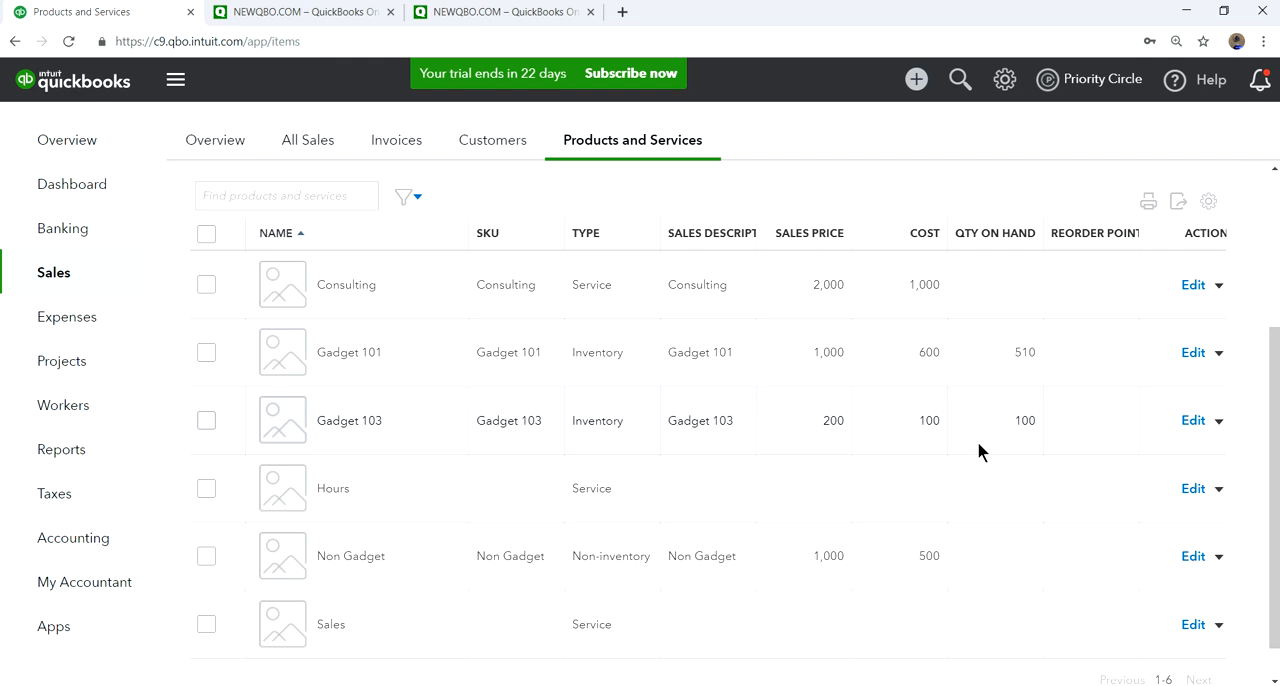
{"action": "left_click", "coordinate": [1219, 421]}
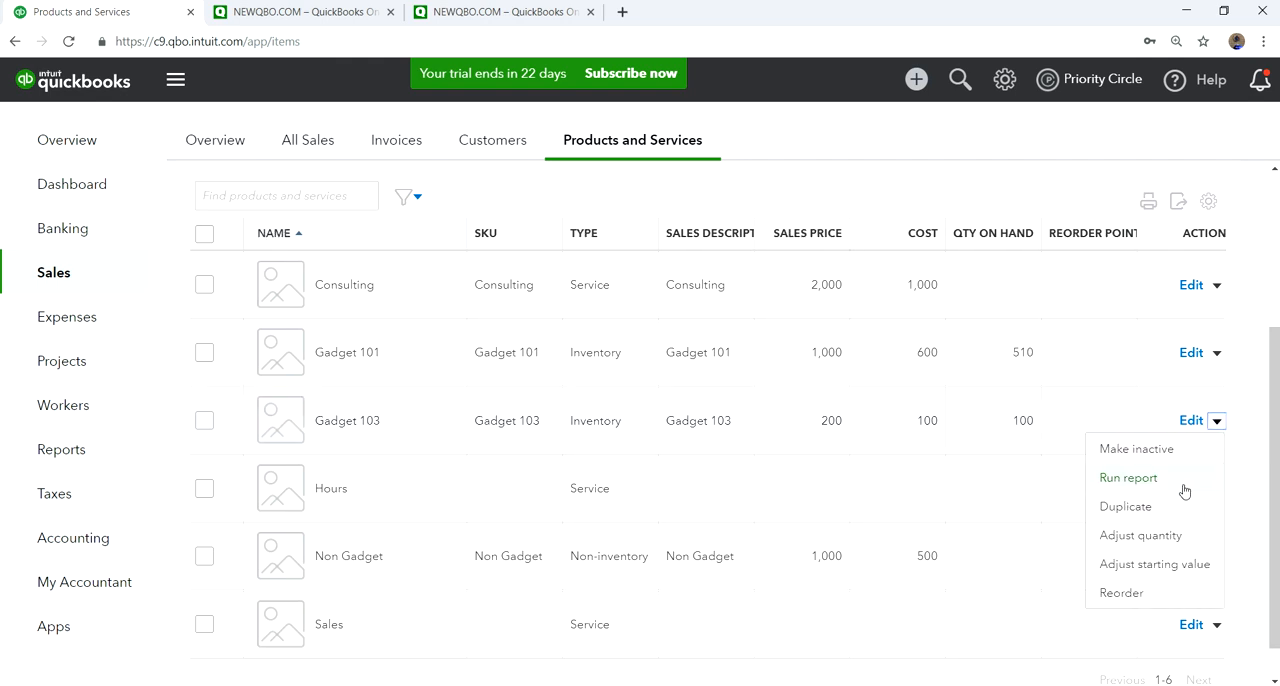
{"action": "left_click", "coordinate": [1119, 482]}
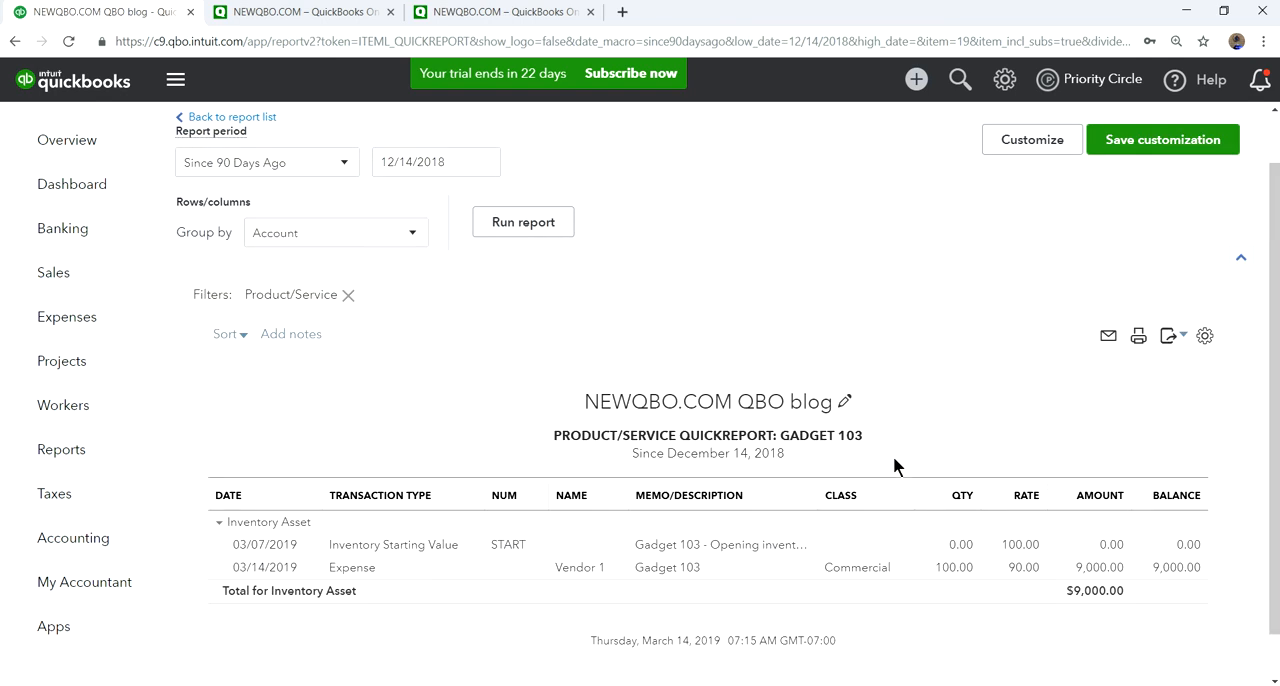
{"action": "scroll", "coordinate": [890, 491], "scroll_direction": "down", "scroll_amount": 1}
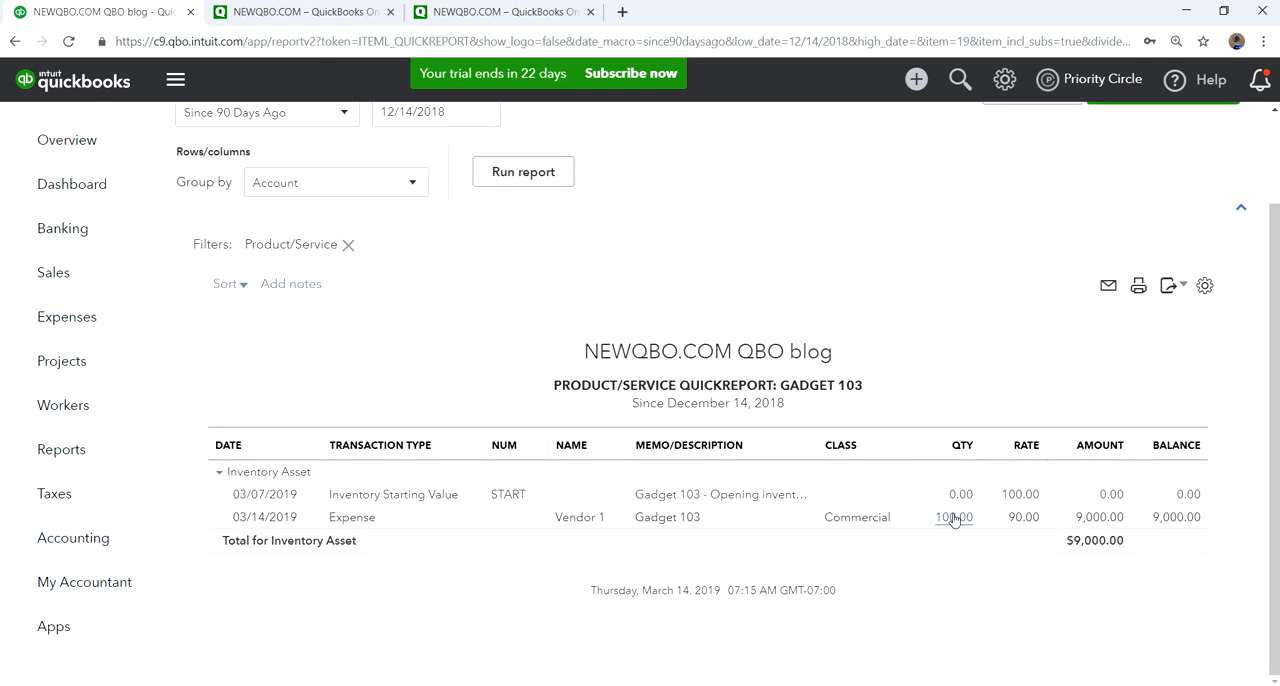
{"action": "scroll", "coordinate": [290, 200], "scroll_direction": "up", "scroll_amount": 2}
{"action": "left_click", "coordinate": [260, 177]}
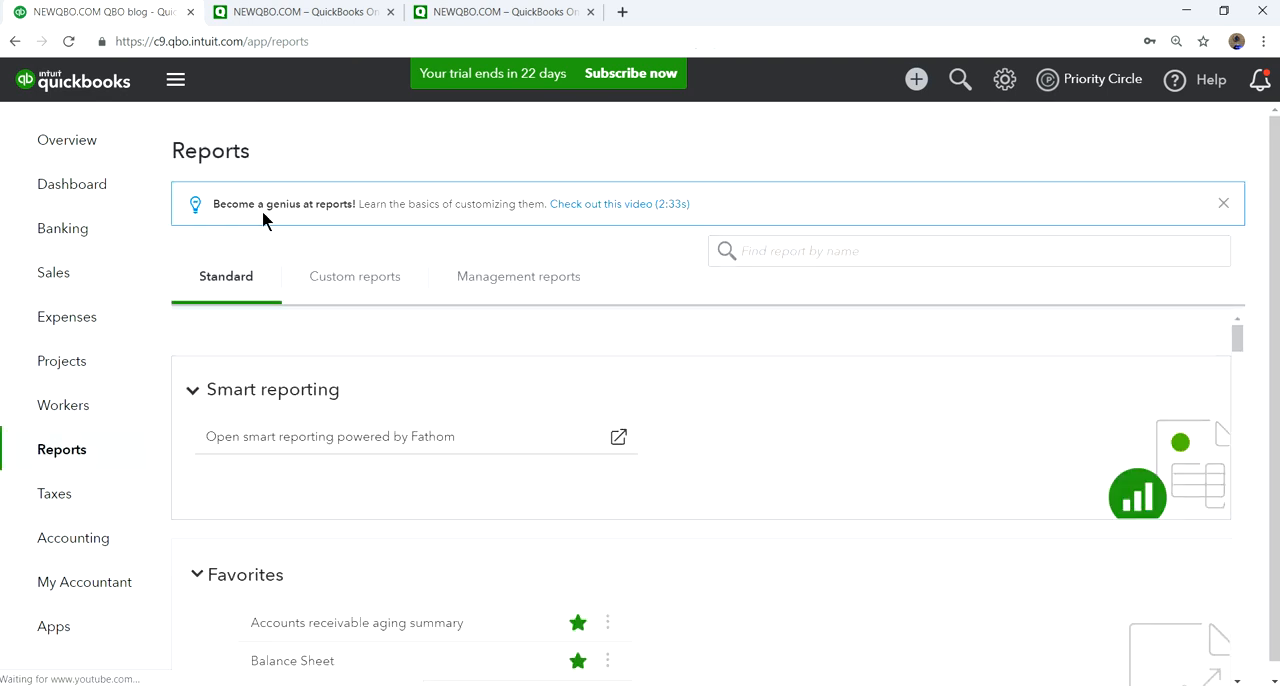
- Return to the dashboard and create a new invoice for an existing individual customer
{"action": "left_click", "coordinate": [53, 190]}
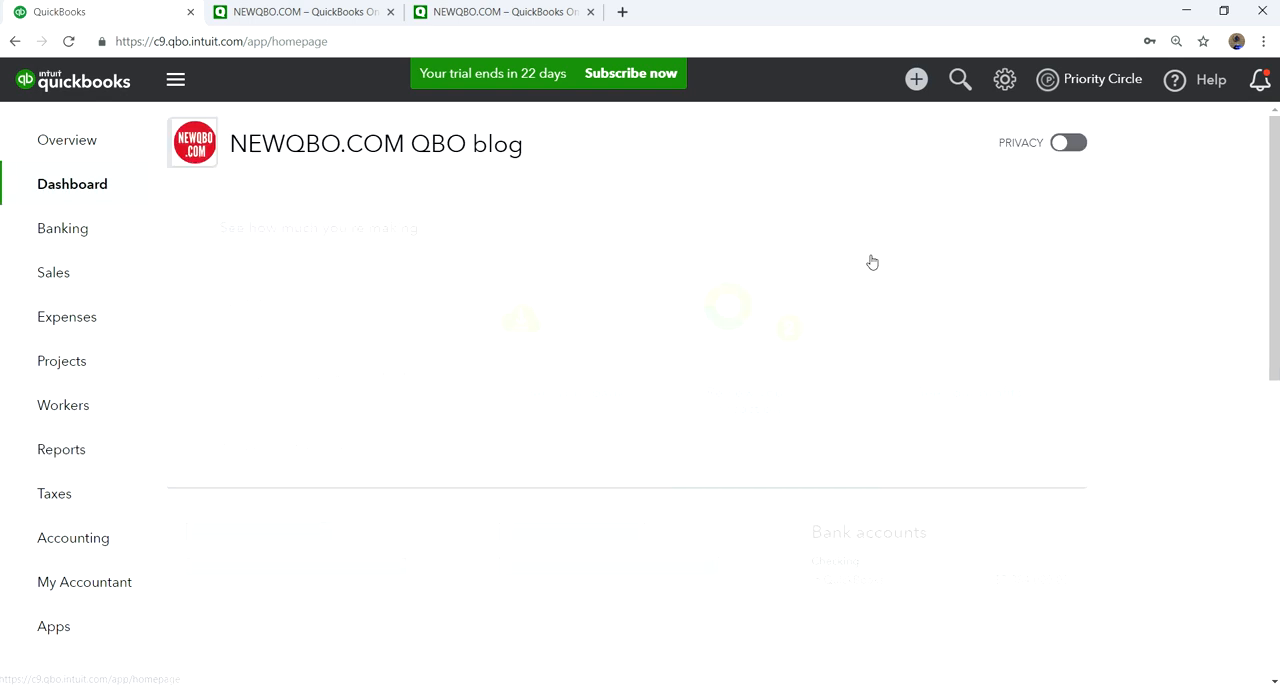
{"action": "left_click", "coordinate": [916, 79]}
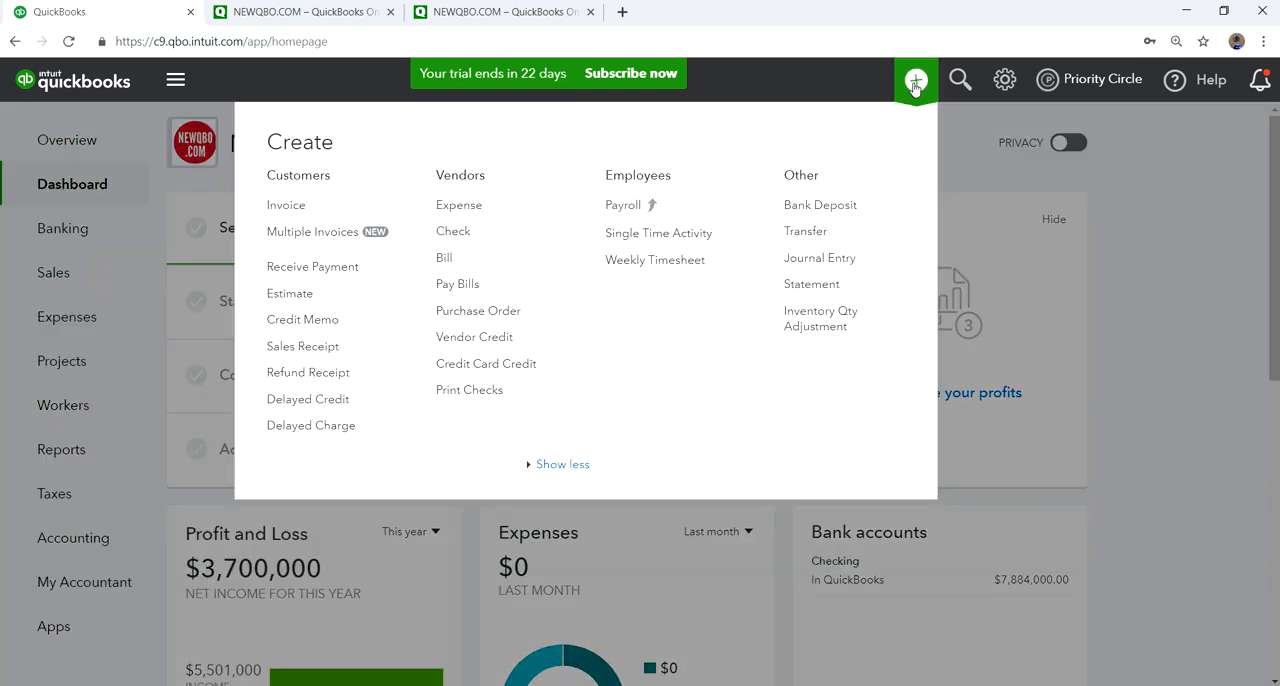
{"action": "left_click", "coordinate": [280, 205]}
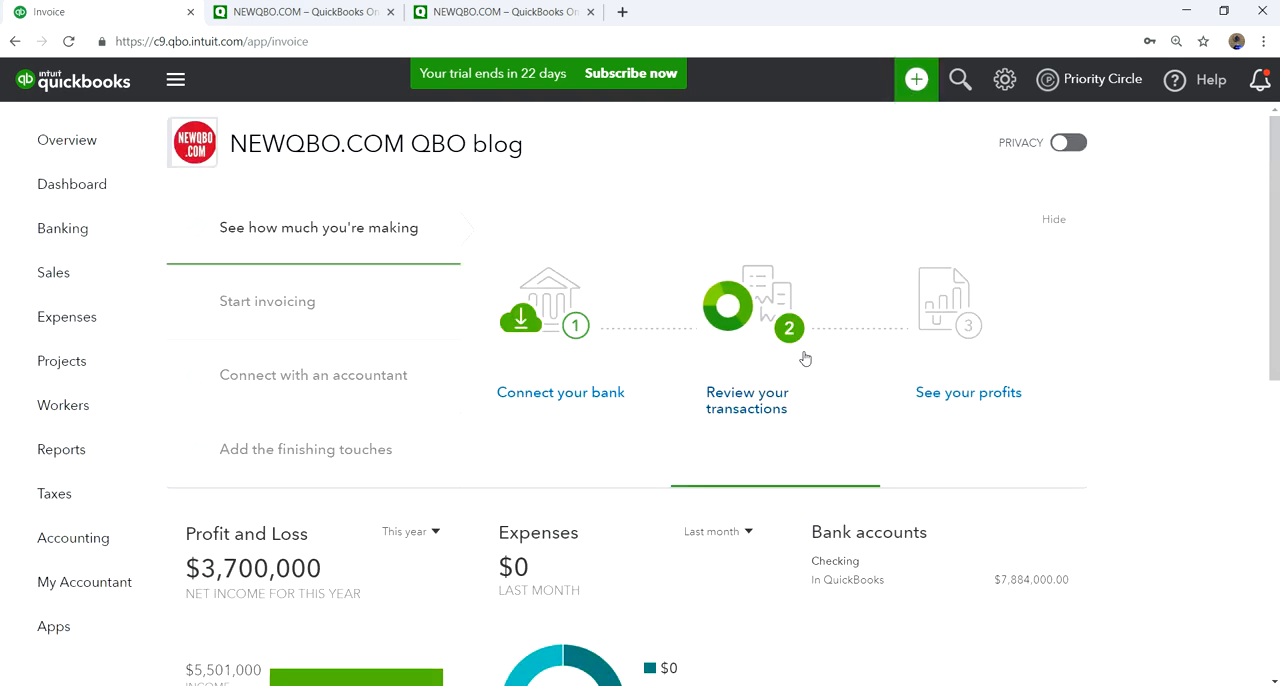
{"action": "left_click", "coordinate": [229, 164]}
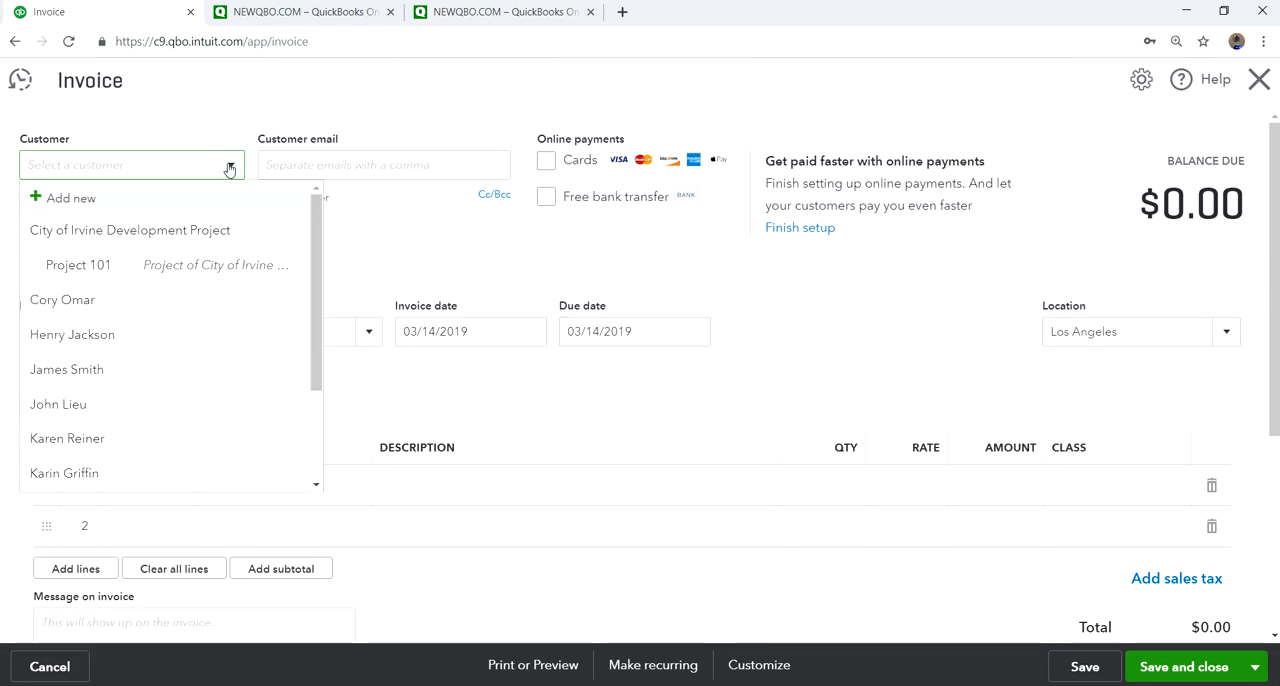
{"action": "left_click", "coordinate": [105, 405]}
- Add Gadget 103 to the invoice's first line and assign the Commercial class to it
{"action": "scroll", "coordinate": [566, 394], "scroll_direction": "down", "scroll_amount": 2}
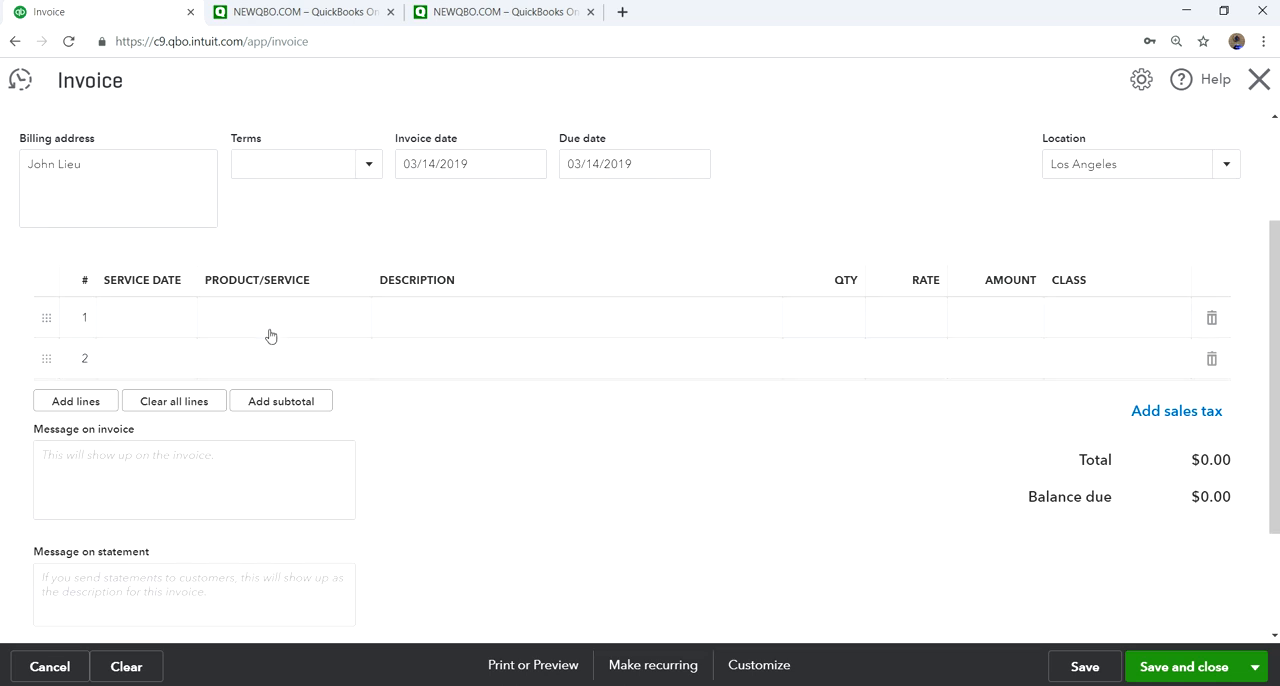
{"action": "left_click", "coordinate": [267, 320]}
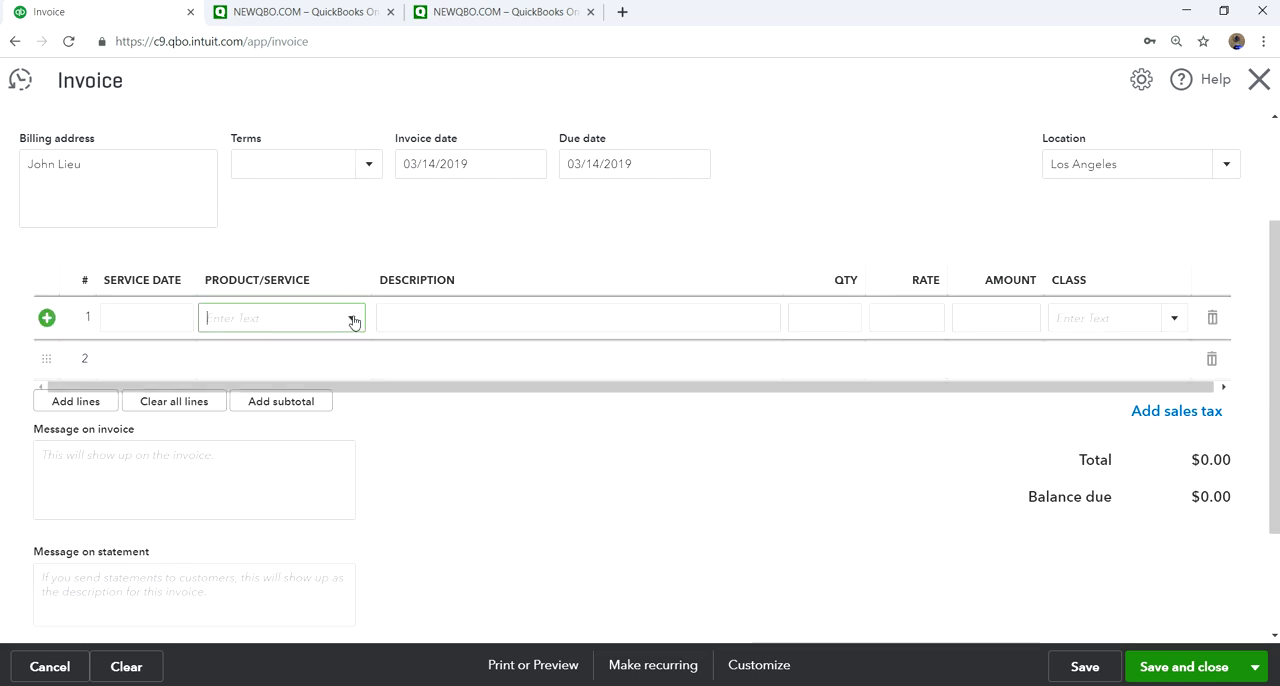
{"action": "type", "text": "Gadget 101"}
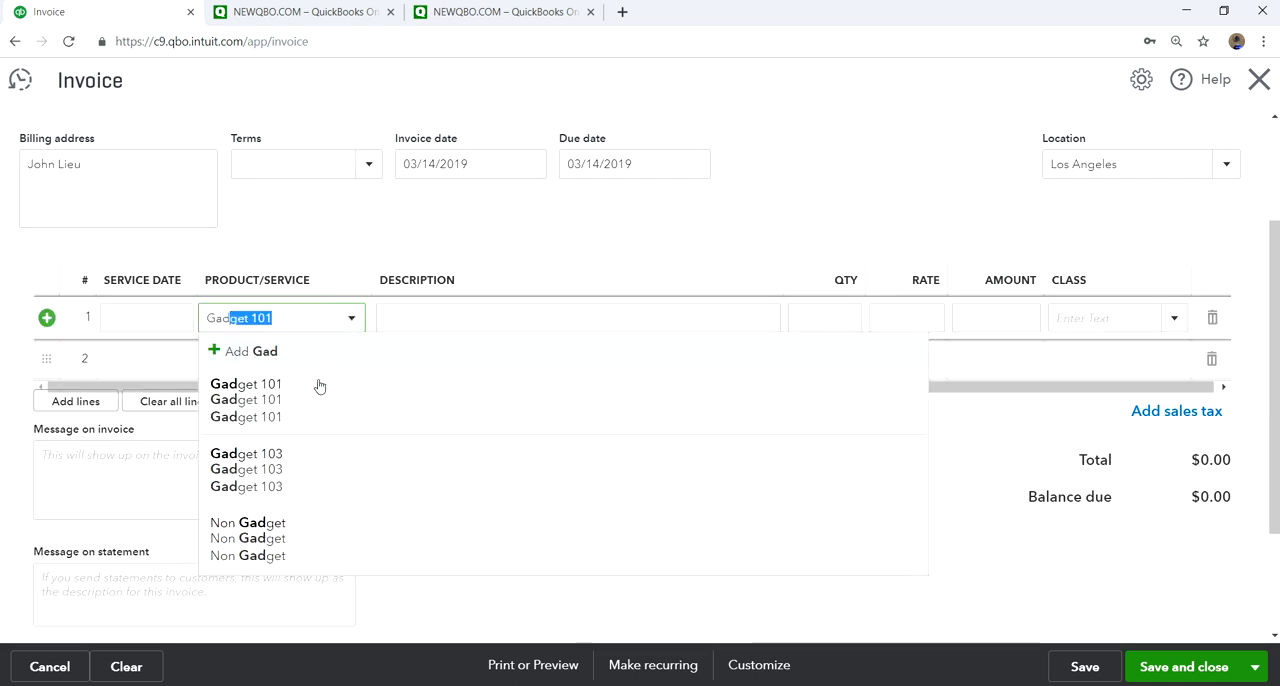
{"action": "left_click", "coordinate": [283, 488]}
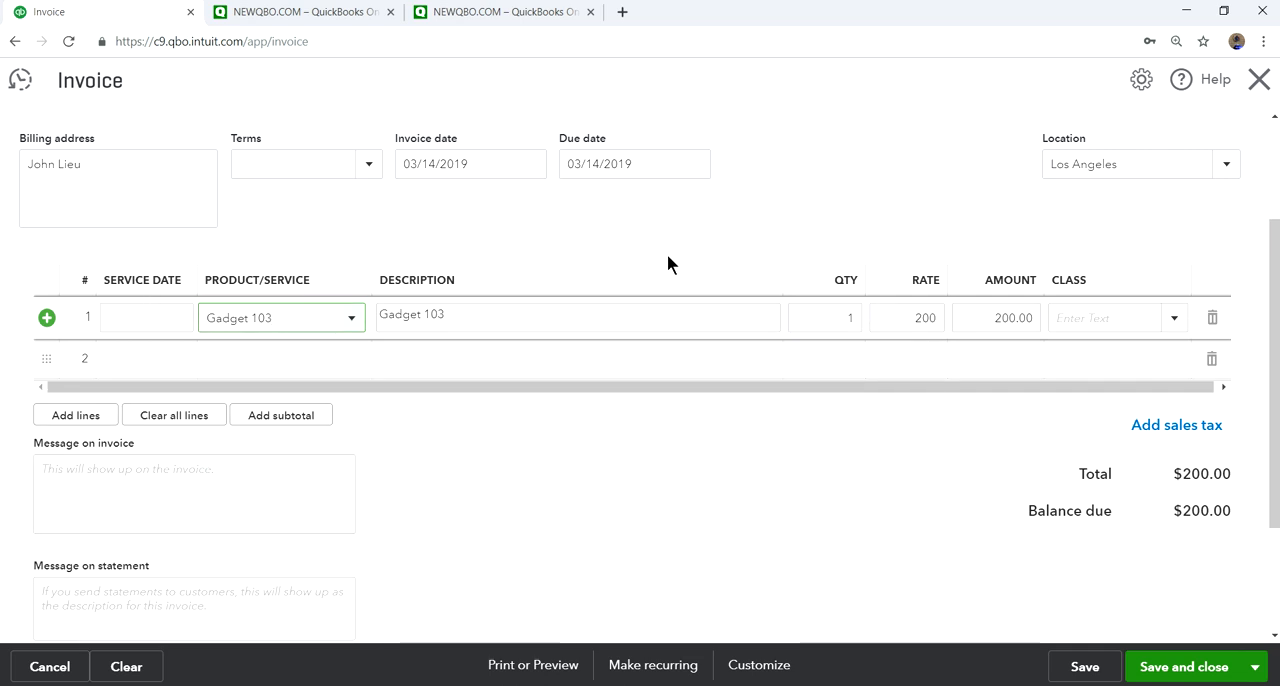
{"action": "scroll", "coordinate": [933, 449], "scroll_direction": "up", "scroll_amount": 1}
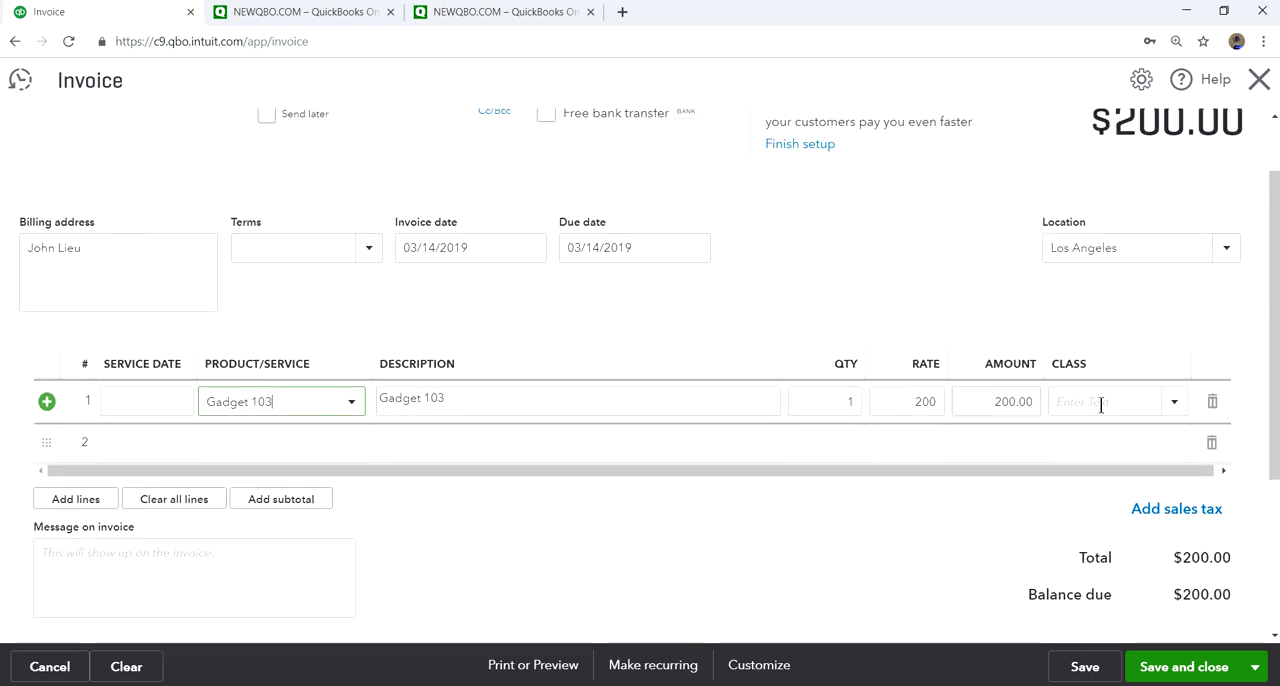
{"action": "left_click", "coordinate": [1174, 405]}
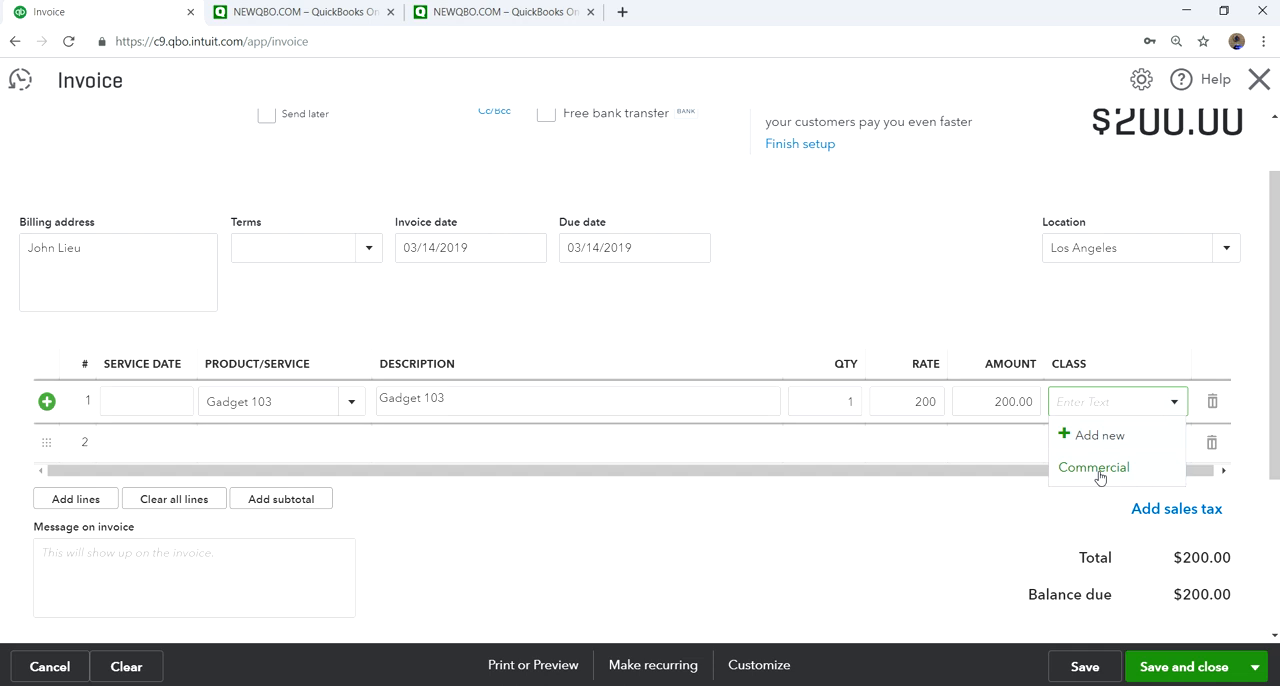
{"action": "left_click", "coordinate": [1098, 472]}
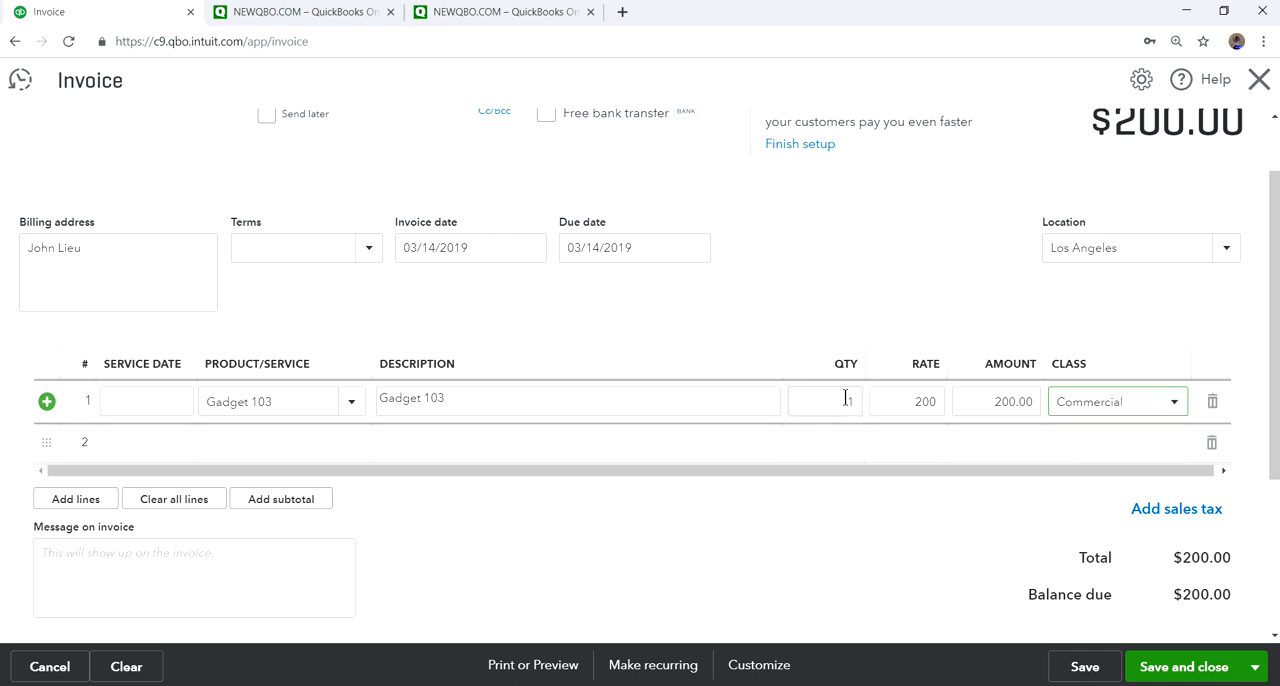
- Set the quantity of the Gadget 103 line to 2
{"action": "left_click", "coordinate": [843, 442]}
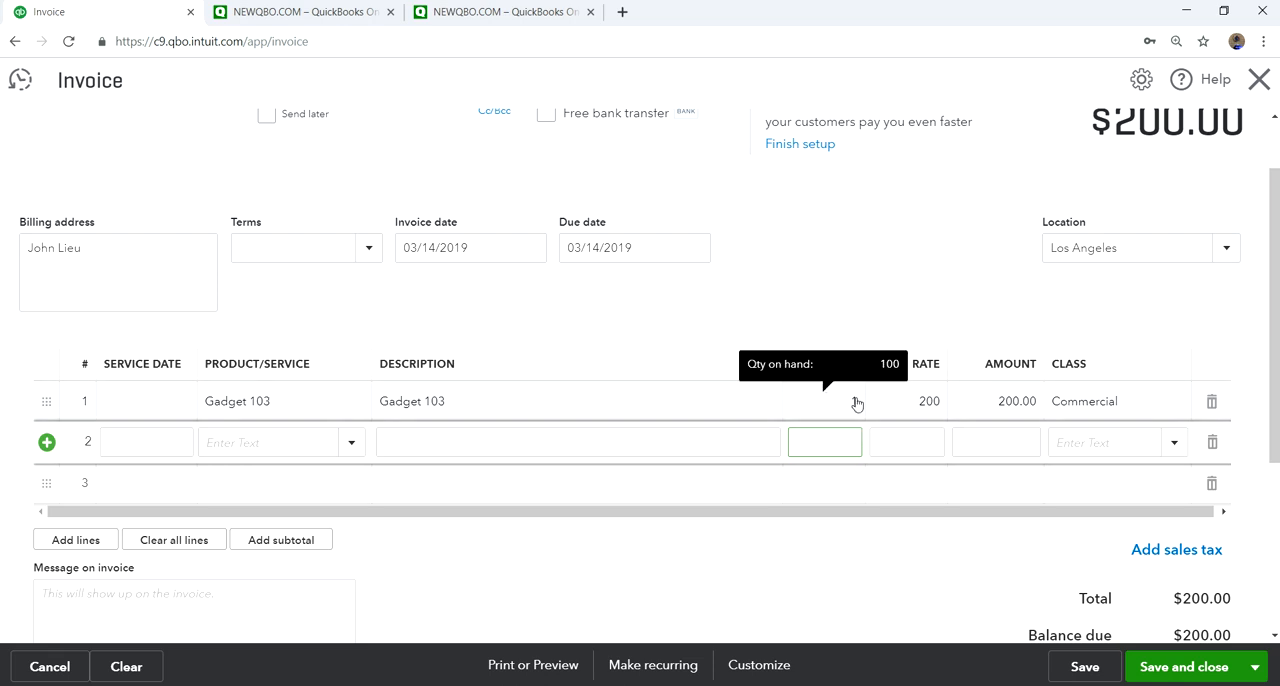
{"action": "left_click", "coordinate": [847, 405]}
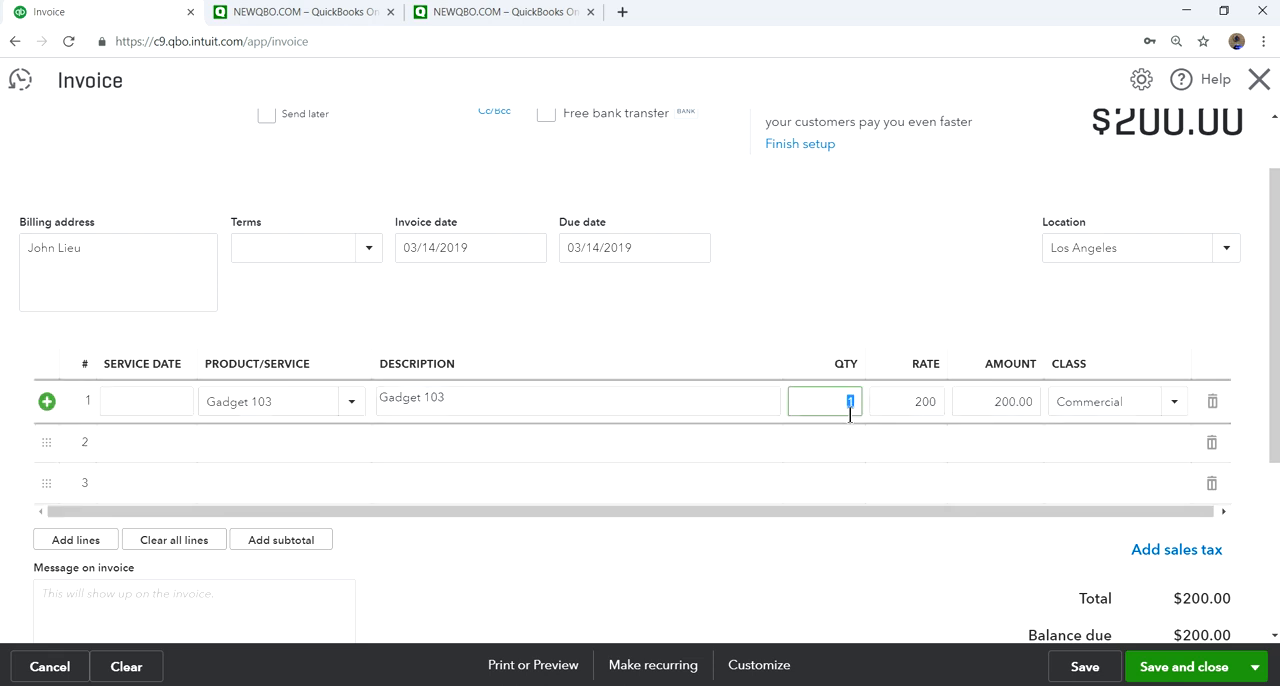
{"action": "type", "text": "2"}
{"action": "left_click", "coordinate": [882, 540]}
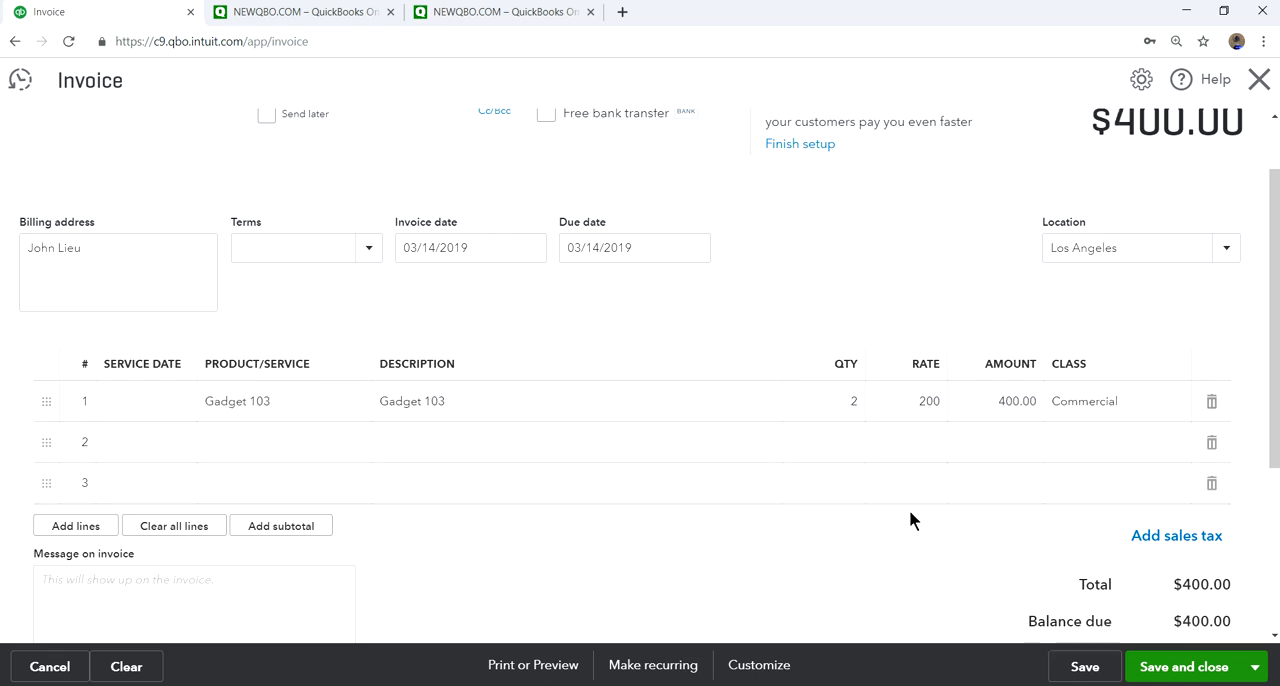
- Try rates of 180 and 220 on the Gadget 103 line, and restore the rate to 200
{"action": "left_click", "coordinate": [922, 410]}
{"action": "type", "text": "180"}
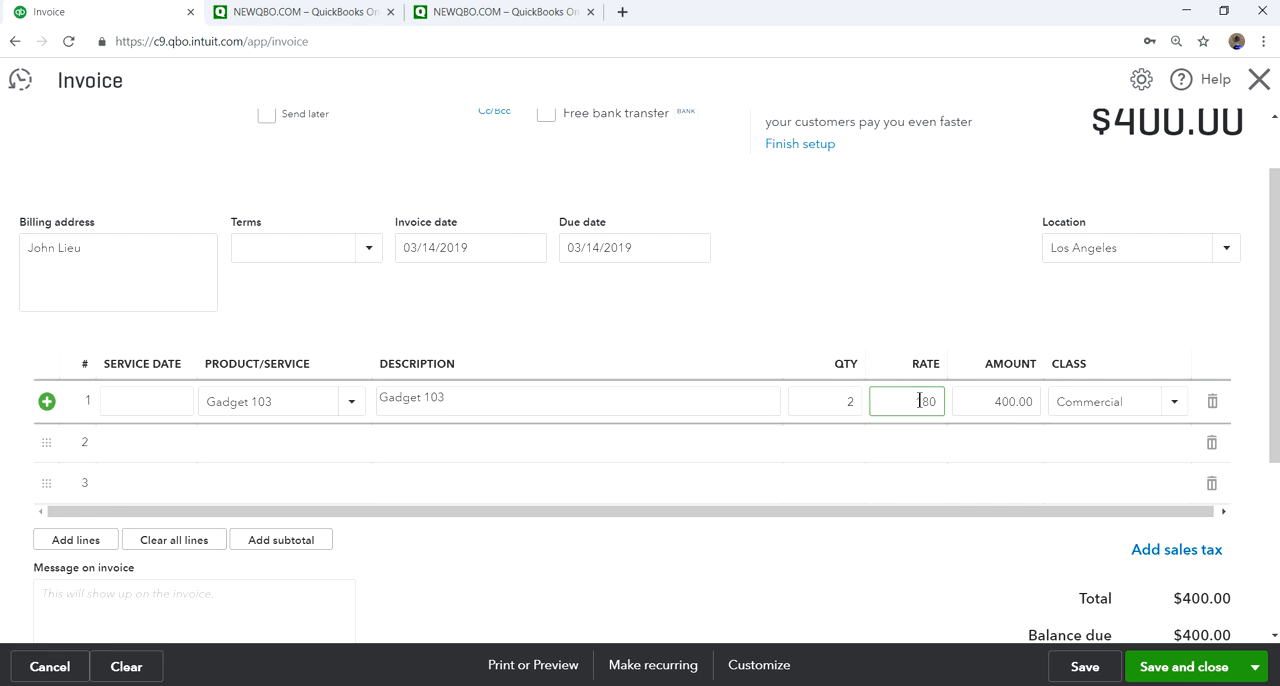
{"action": "double_click", "coordinate": [913, 399]}
{"action": "type", "text": "220"}
{"action": "left_click", "coordinate": [883, 285]}
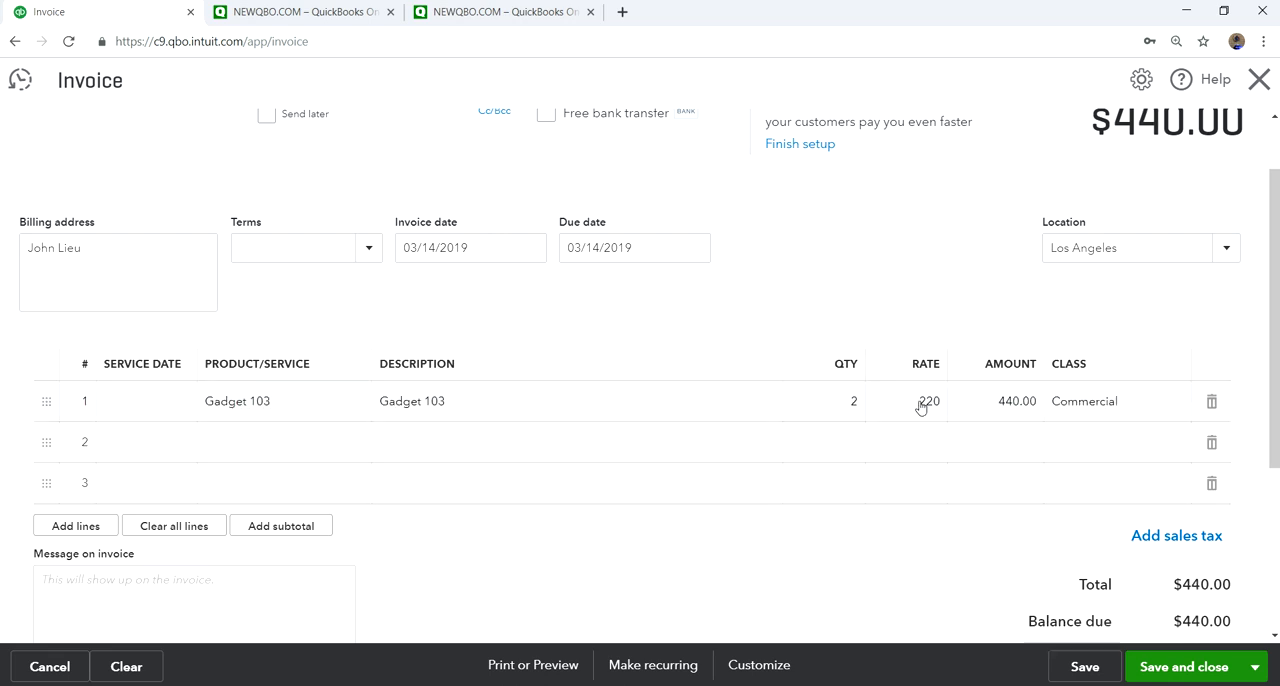
{"action": "left_click", "coordinate": [920, 401]}
{"action": "type", "text": "81"}
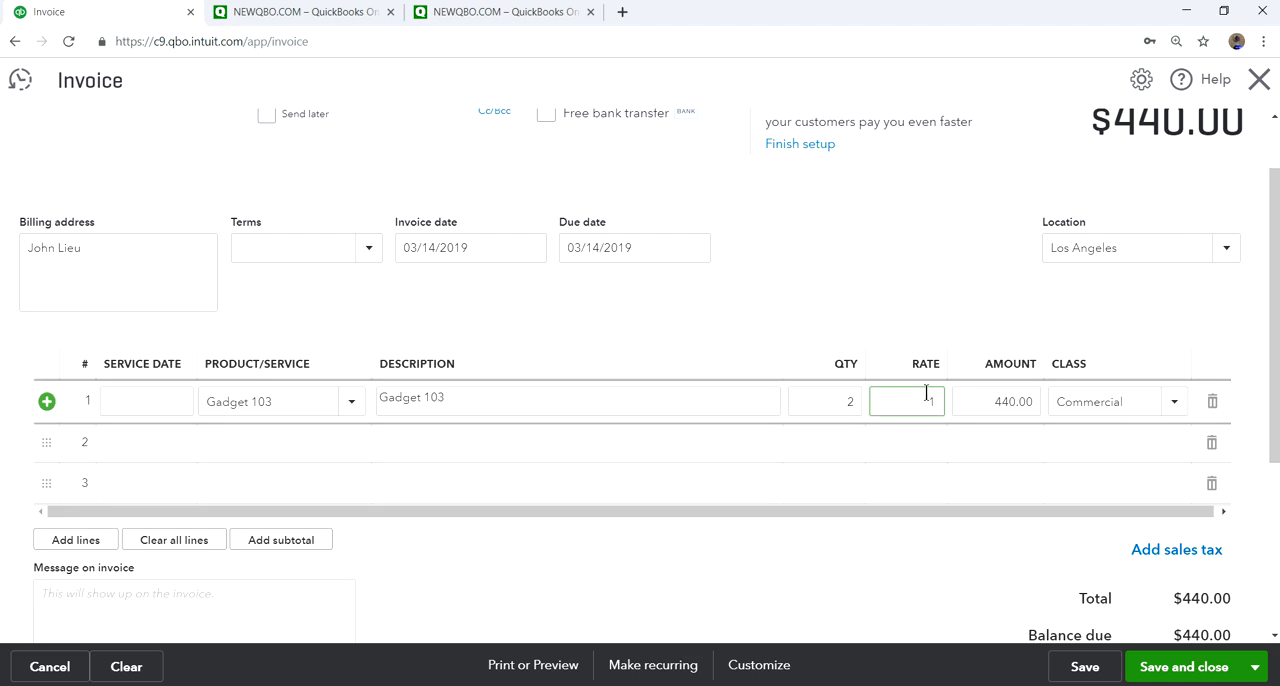
{"action": "type", "text": "200"}
{"action": "left_click_drag", "start_coordinate": [936, 401], "coordinate": [890, 401]}
{"action": "type", "text": "200"}
{"action": "left_click", "coordinate": [868, 316]}
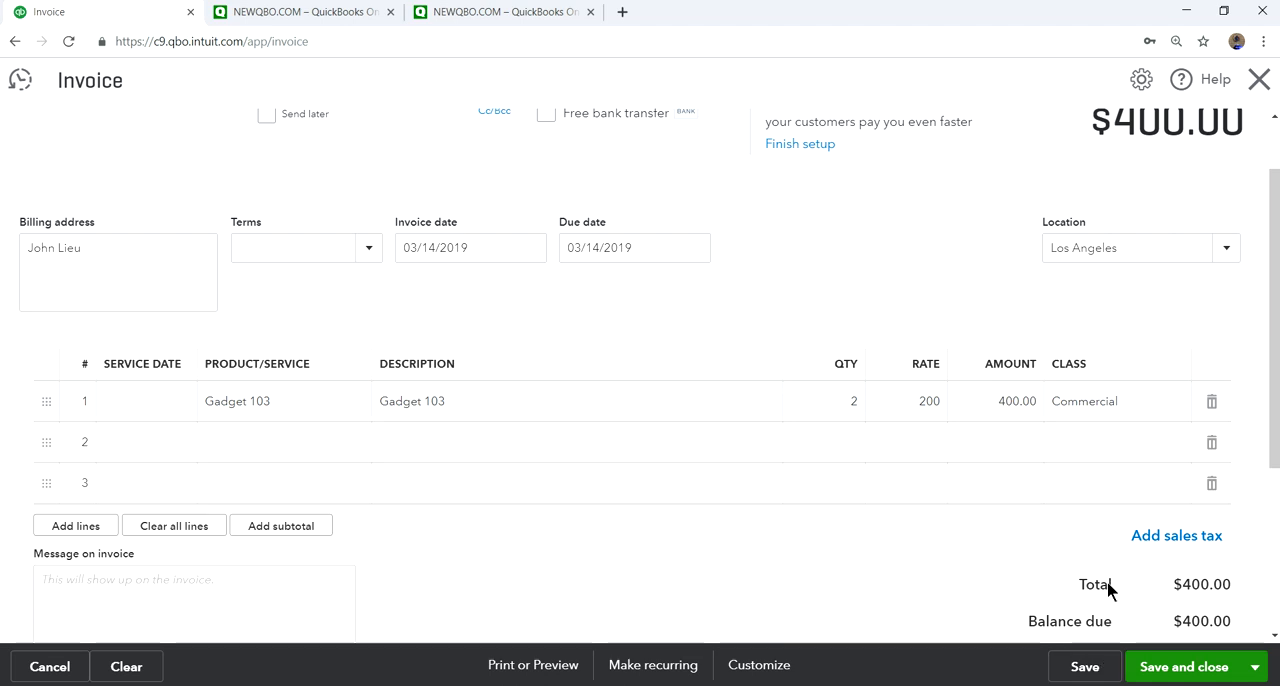
- Save the invoice without closing it, and duplicate its browser tab
{"action": "scroll", "coordinate": [1086, 500], "scroll_direction": "down", "scroll_amount": 2}
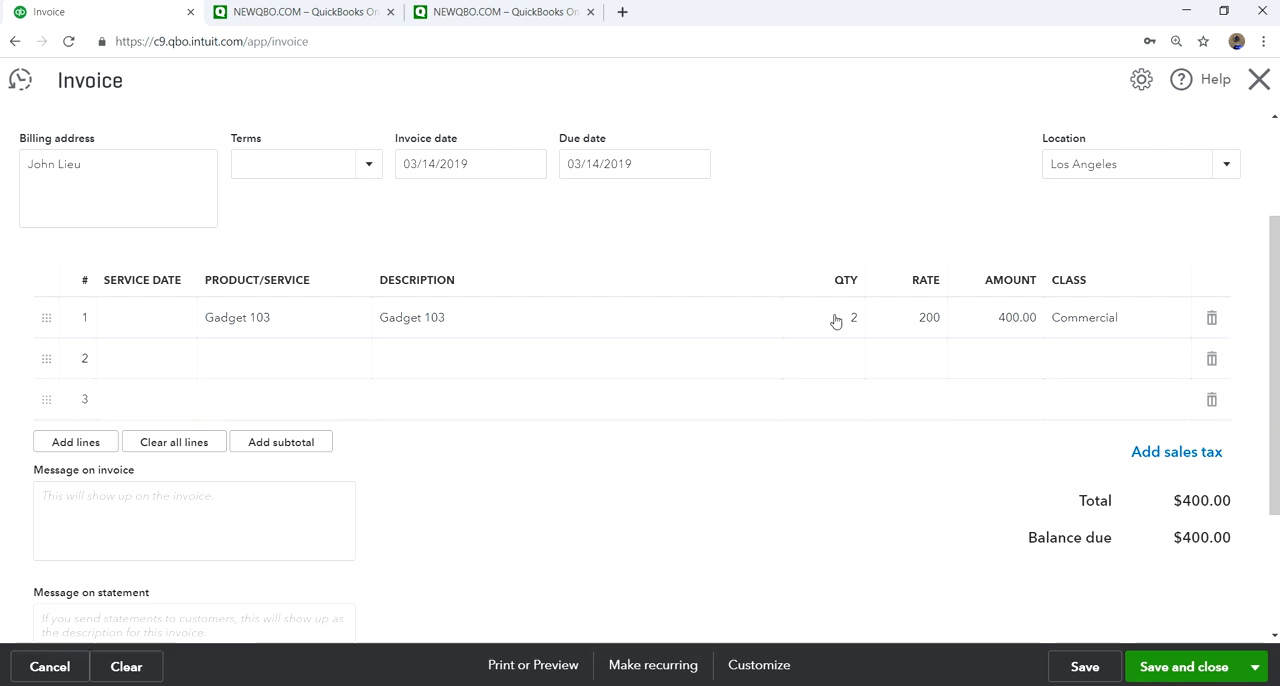
{"action": "left_click", "coordinate": [1083, 668]}
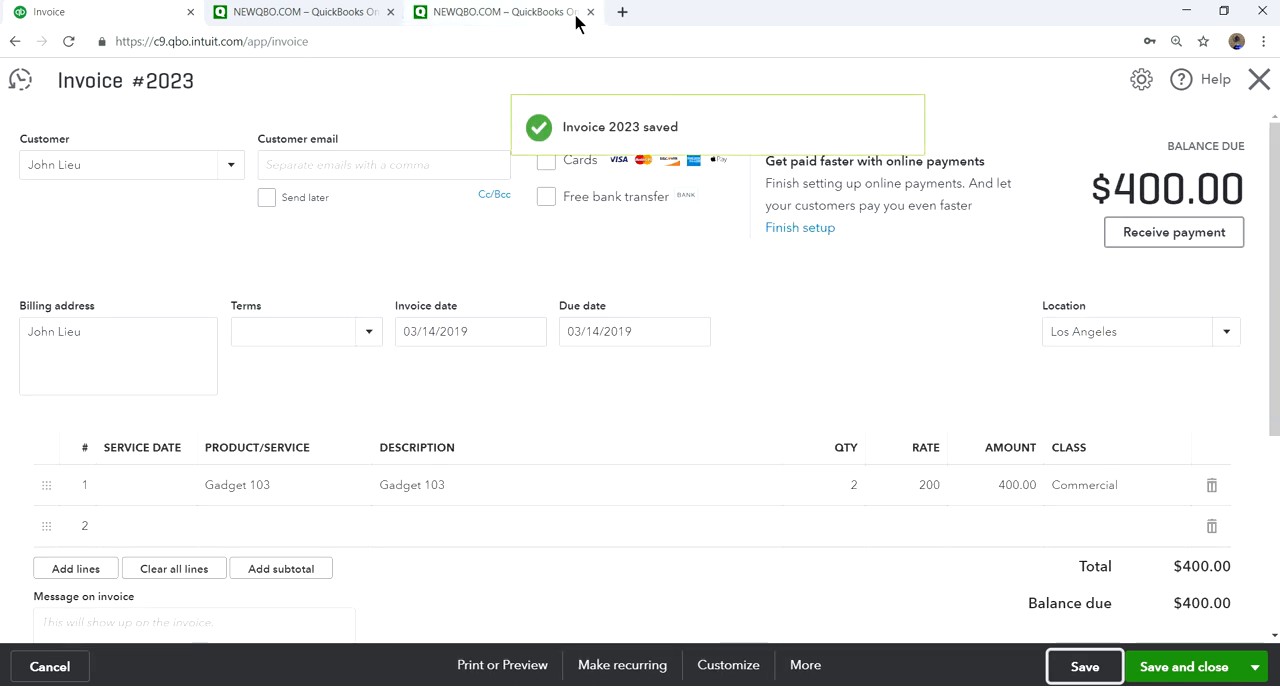
{"action": "right_click", "coordinate": [90, 8]}
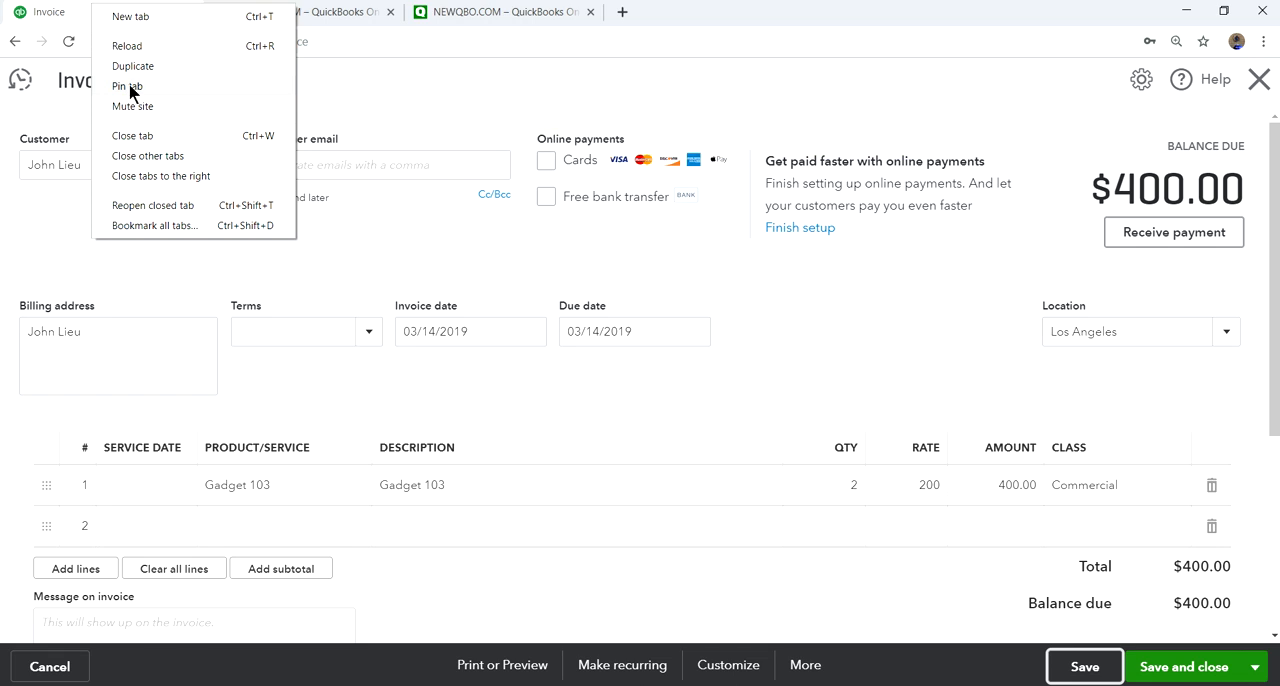
{"action": "left_click", "coordinate": [130, 67]}
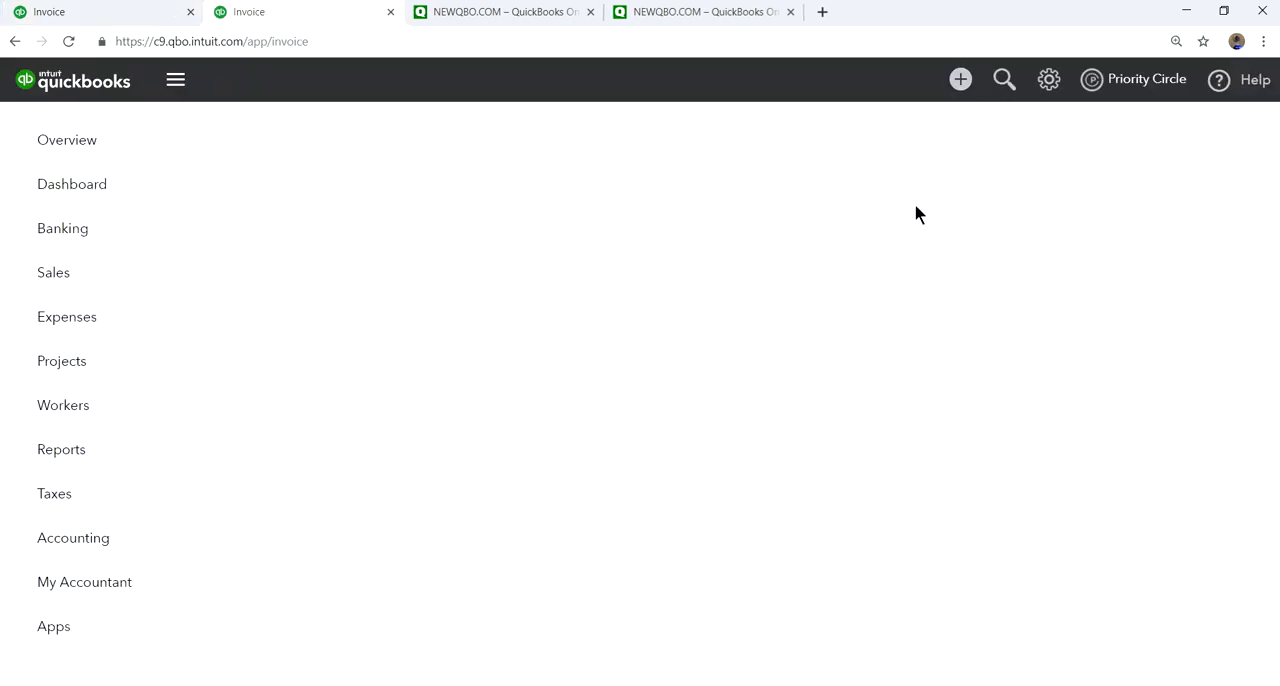
- Close the duplicate tab's invoice form and check Gadget 103's quantity on hand in the products and services list
{"action": "left_click", "coordinate": [1259, 72]}
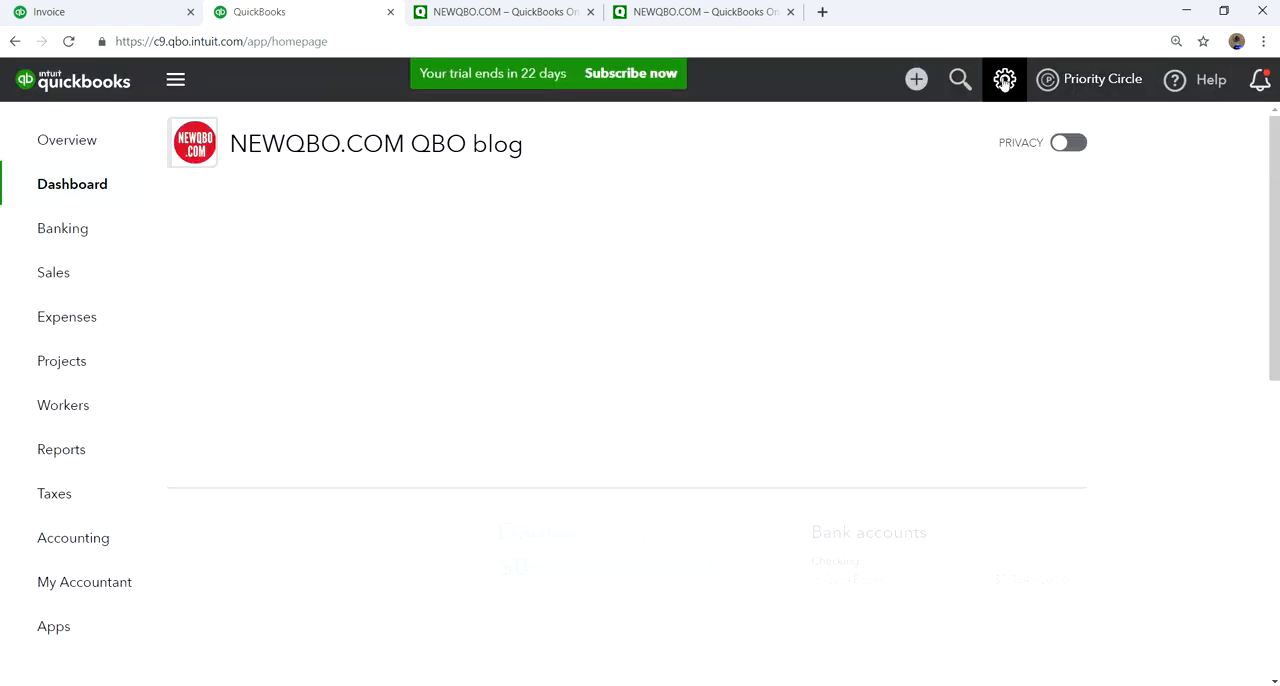
{"action": "left_click", "coordinate": [1004, 79]}
{"action": "left_click", "coordinate": [572, 242]}
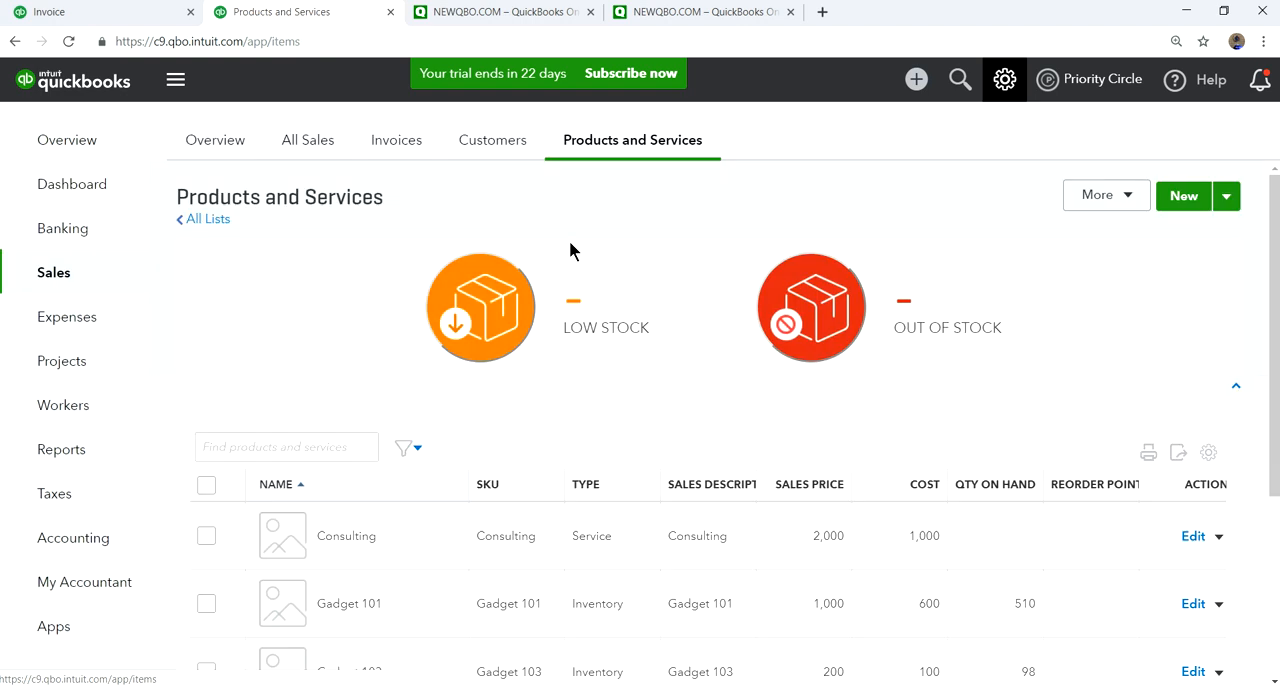
{"action": "scroll", "coordinate": [782, 495], "scroll_direction": "down", "scroll_amount": 3}
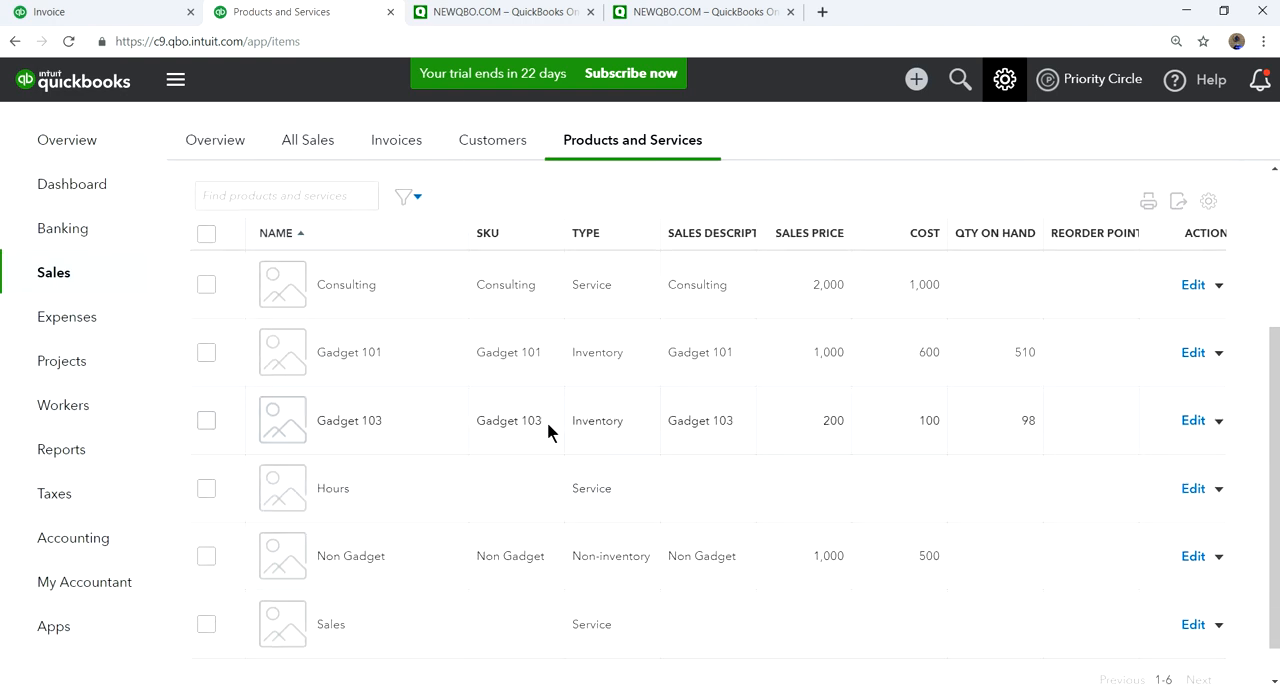
- Review Gadget 103's inventory asset, income and expense accounts in its product details, and close the details without saving
{"action": "left_click", "coordinate": [1186, 428]}
{"action": "scroll", "coordinate": [1070, 450], "scroll_direction": "down", "scroll_amount": 3}
{"action": "scroll", "coordinate": [1063, 455], "scroll_direction": "down", "scroll_amount": 3}
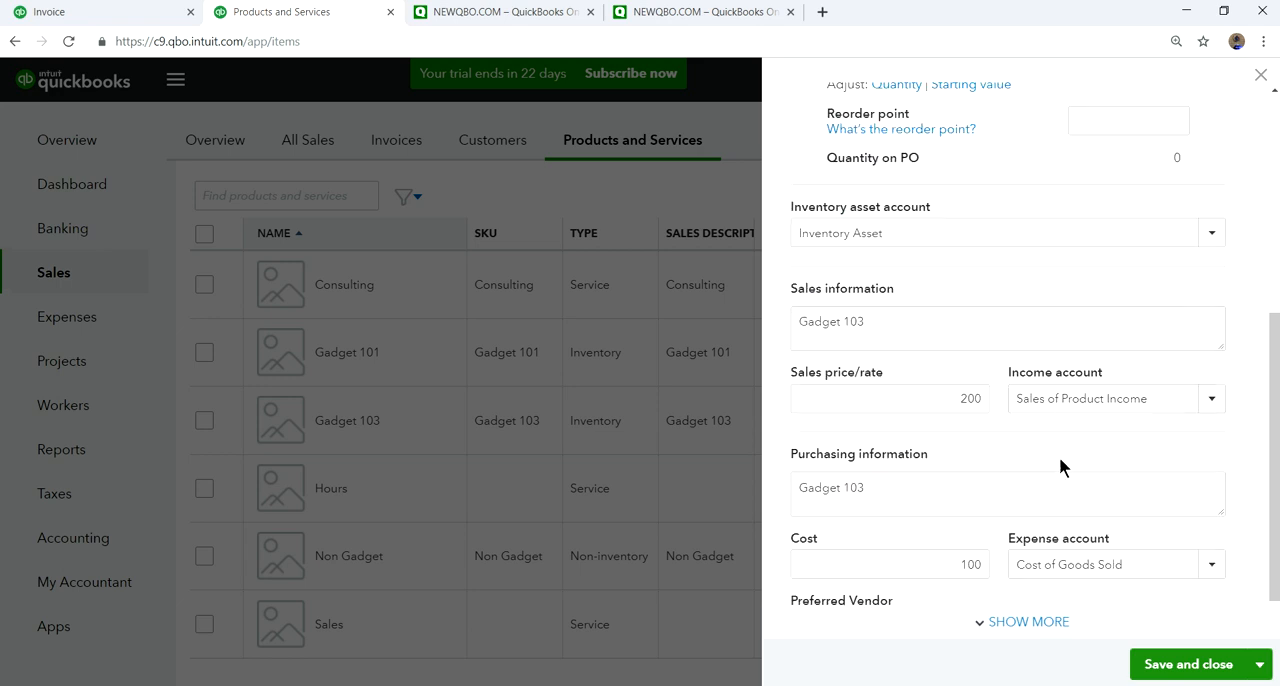
{"action": "scroll", "coordinate": [846, 417], "scroll_direction": "up", "scroll_amount": 1}
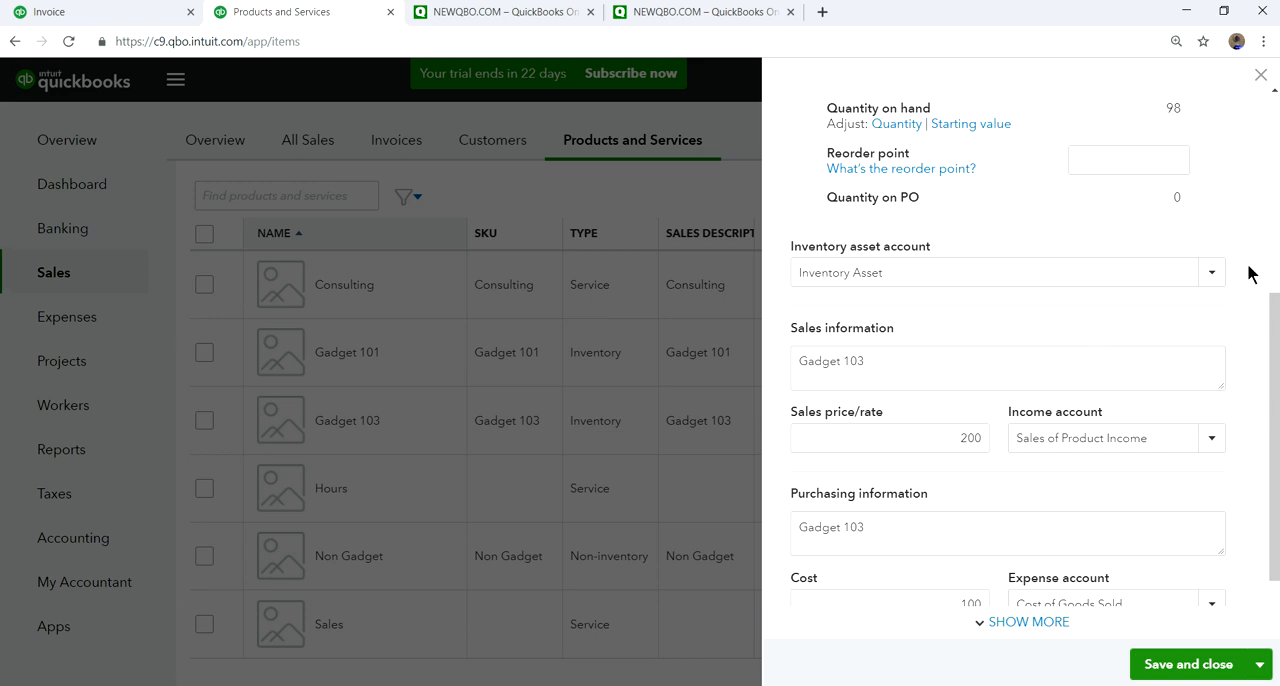
{"action": "left_click", "coordinate": [1261, 75]}
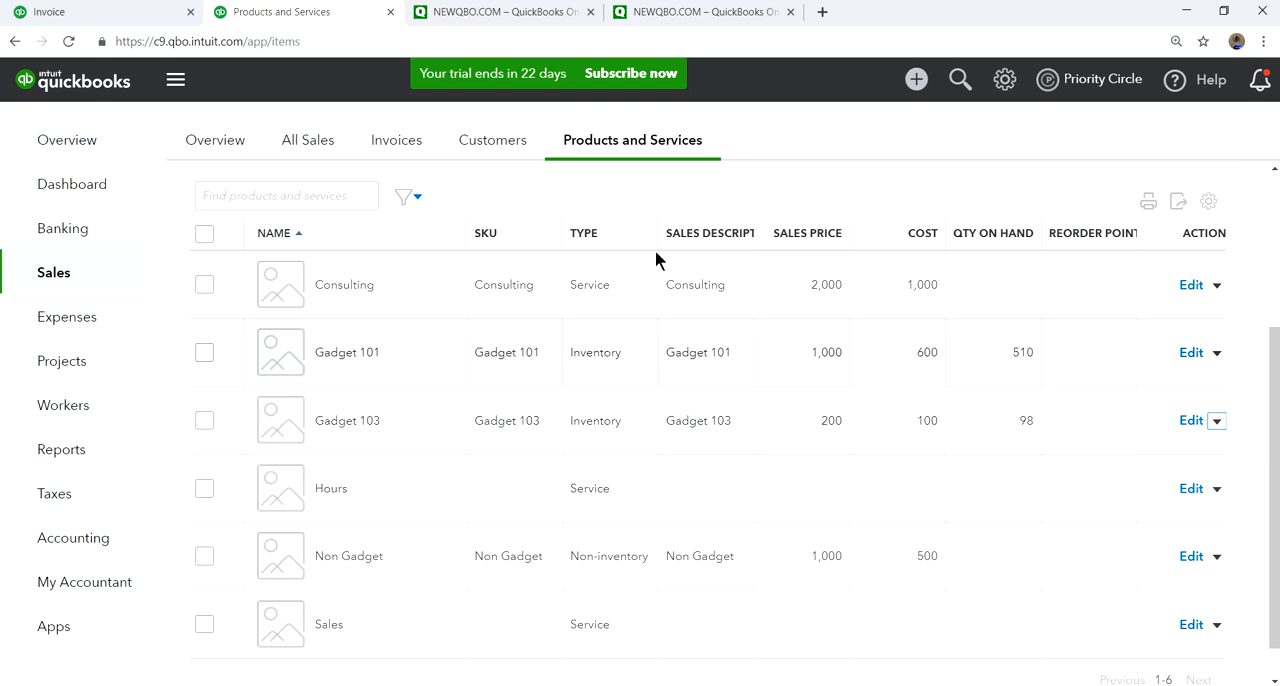
- Check the quantity on hand for Gadget 103 on the saved invoice, and open the invoice's transaction journal
{"action": "left_click", "coordinate": [471, 14]}
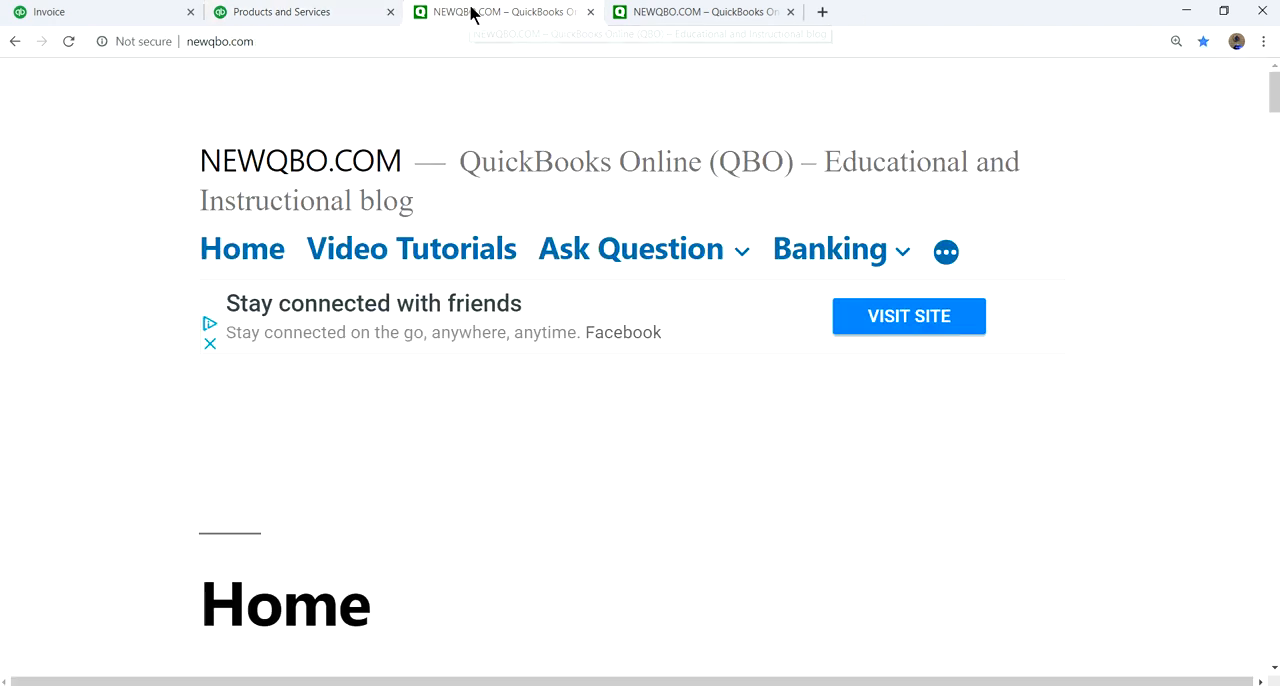
{"action": "left_click", "coordinate": [94, 14]}
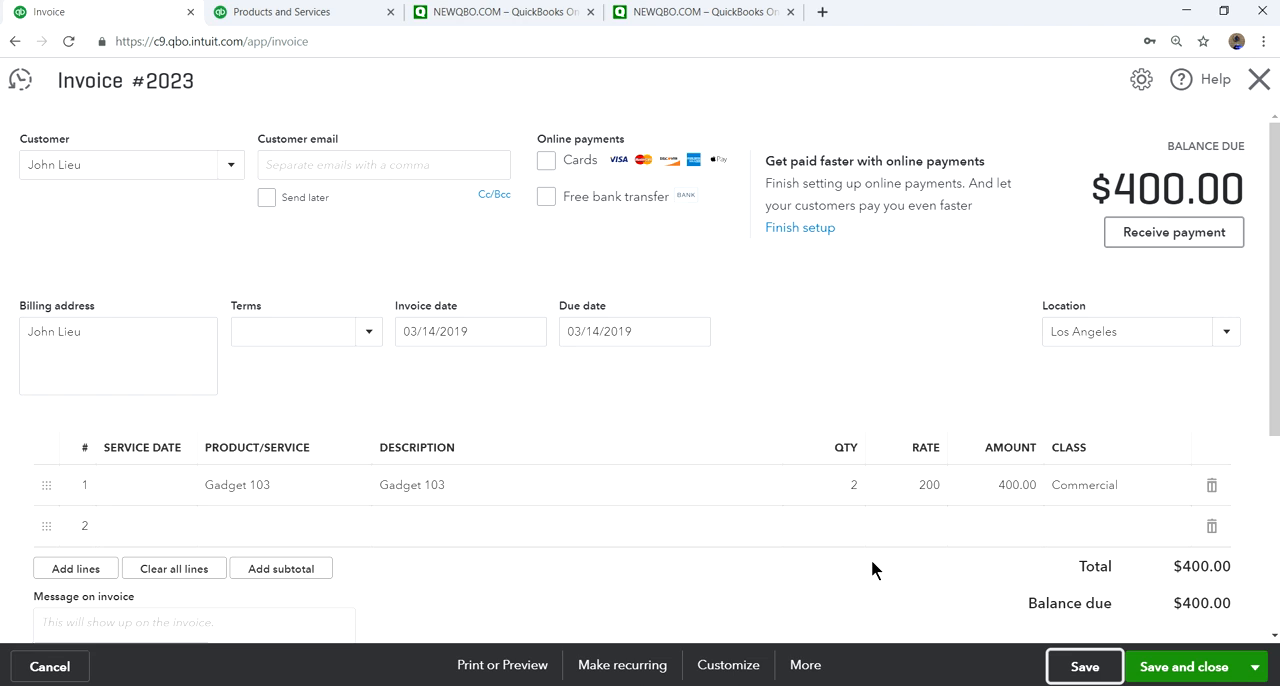
{"action": "mouse_move", "coordinate": [839, 494]}
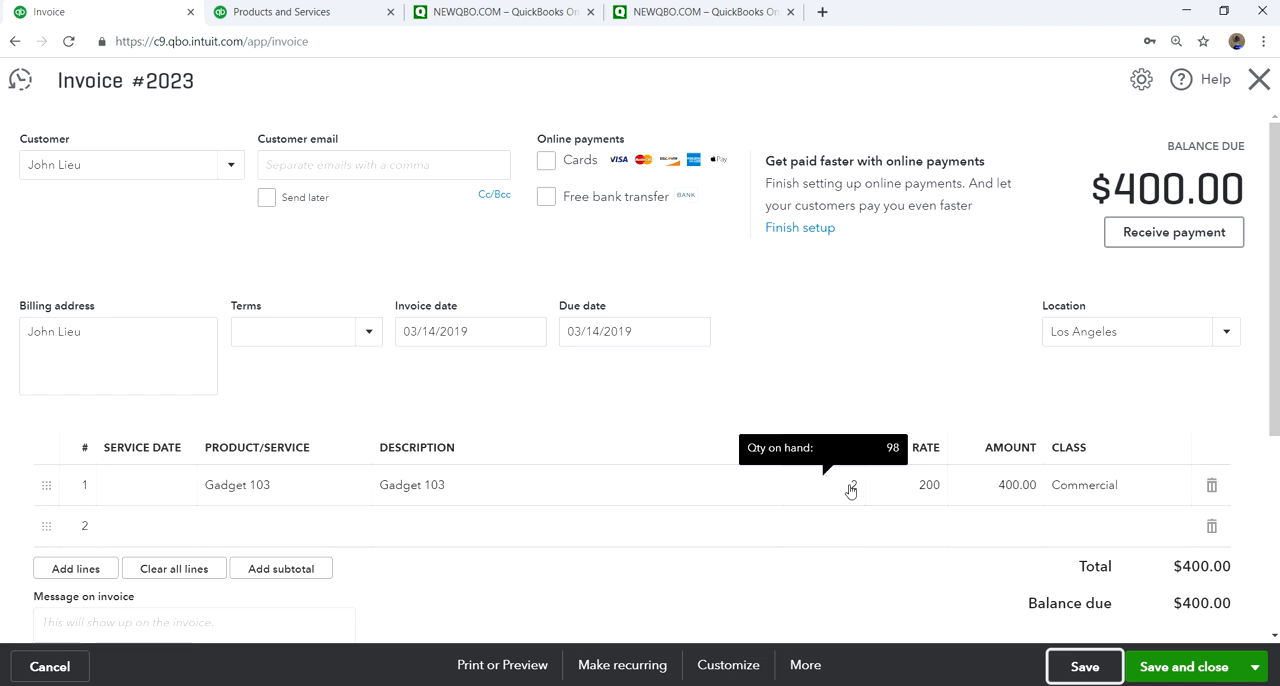
{"action": "left_click", "coordinate": [1085, 666]}
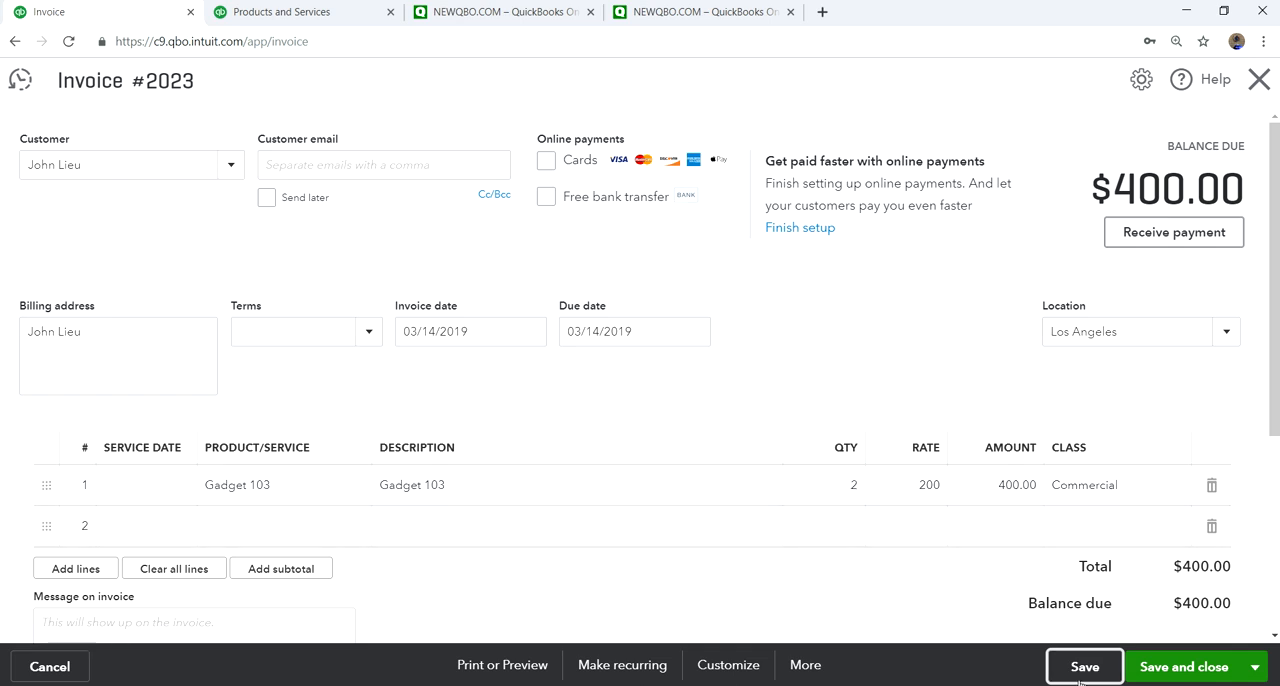
{"action": "mouse_move", "coordinate": [847, 495]}
{"action": "left_click", "coordinate": [805, 668]}
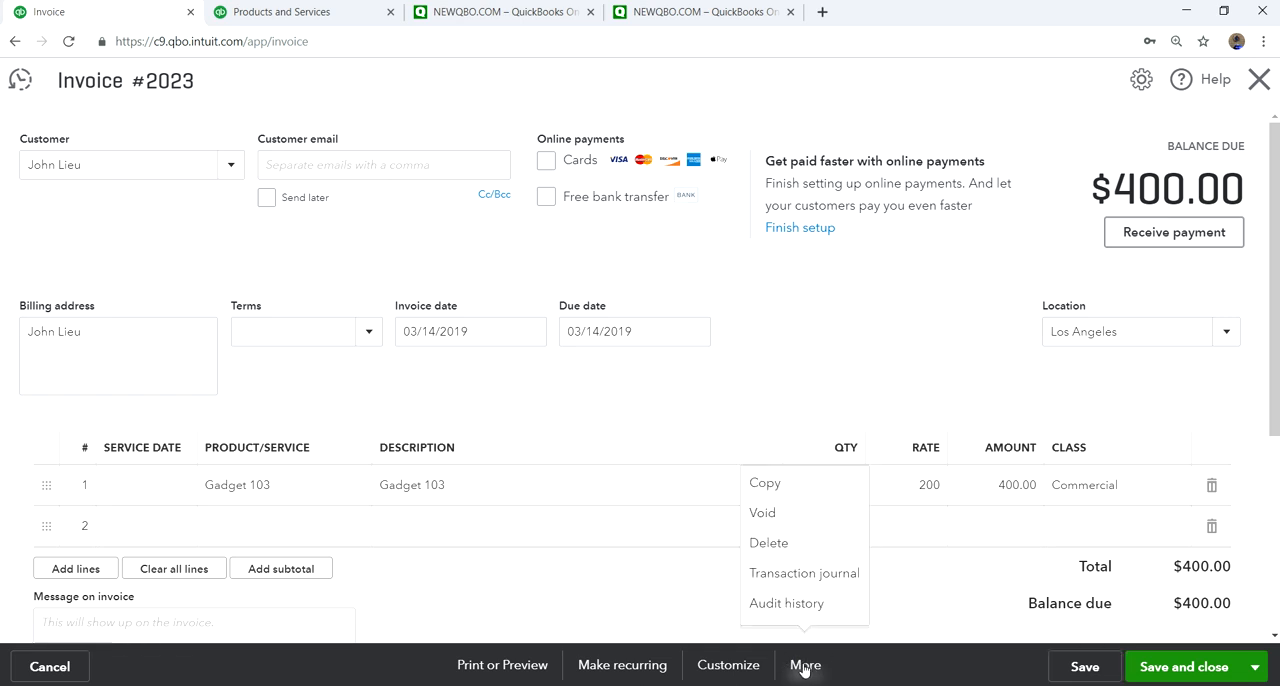
{"action": "left_click", "coordinate": [782, 577]}
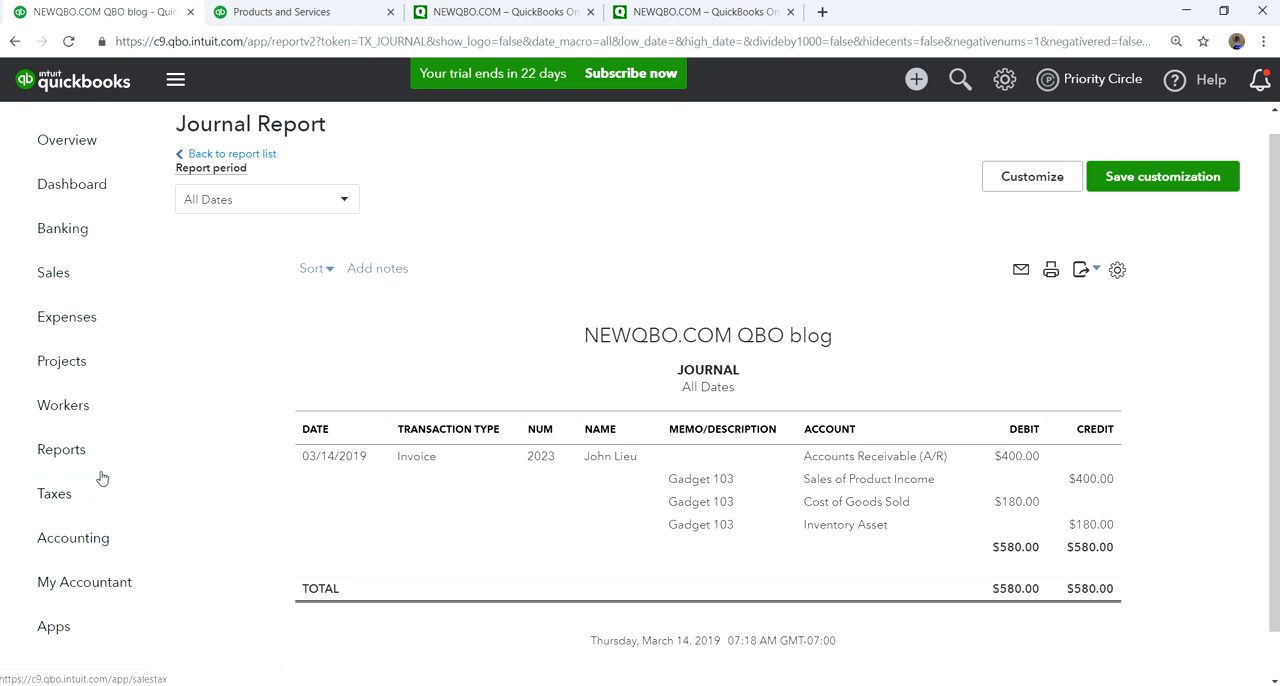
- Search the reports for "inv" and open the Inventory Valuation Summary
{"action": "left_click", "coordinate": [62, 452]}
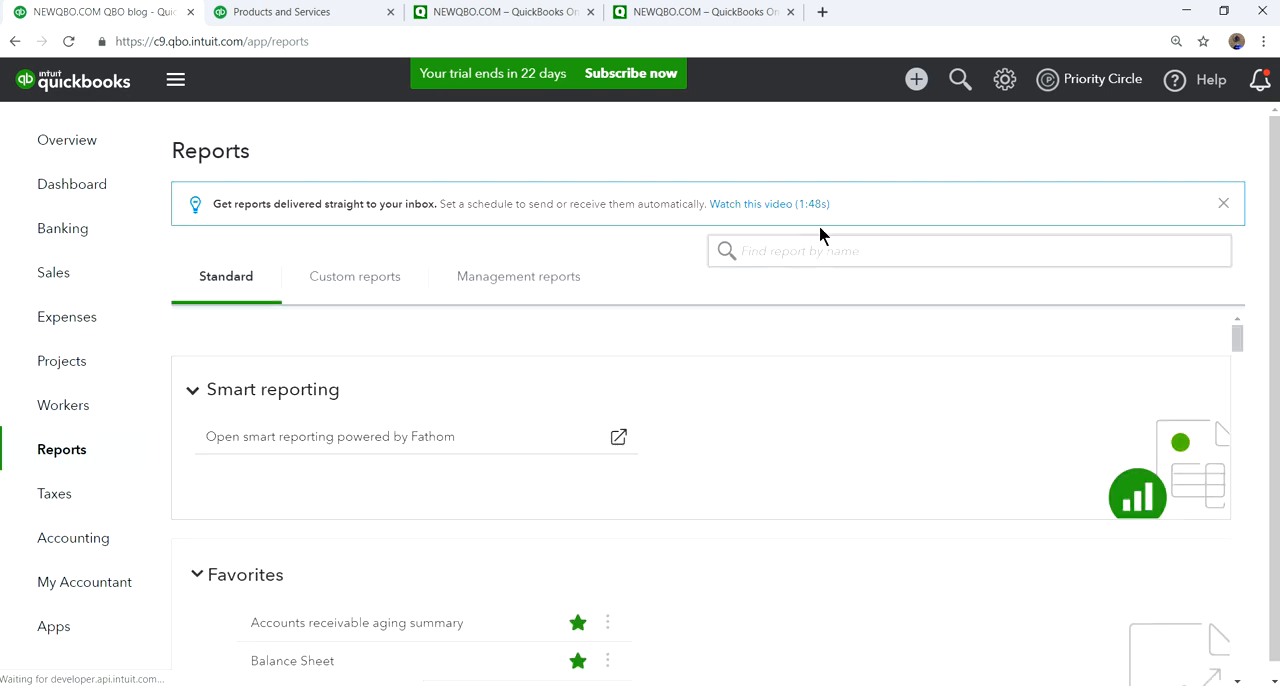
{"action": "left_click", "coordinate": [778, 252]}
{"action": "type", "text": "onv"}
{"action": "key", "text": "BackSpace"}
{"action": "key", "text": "BackSpace"}
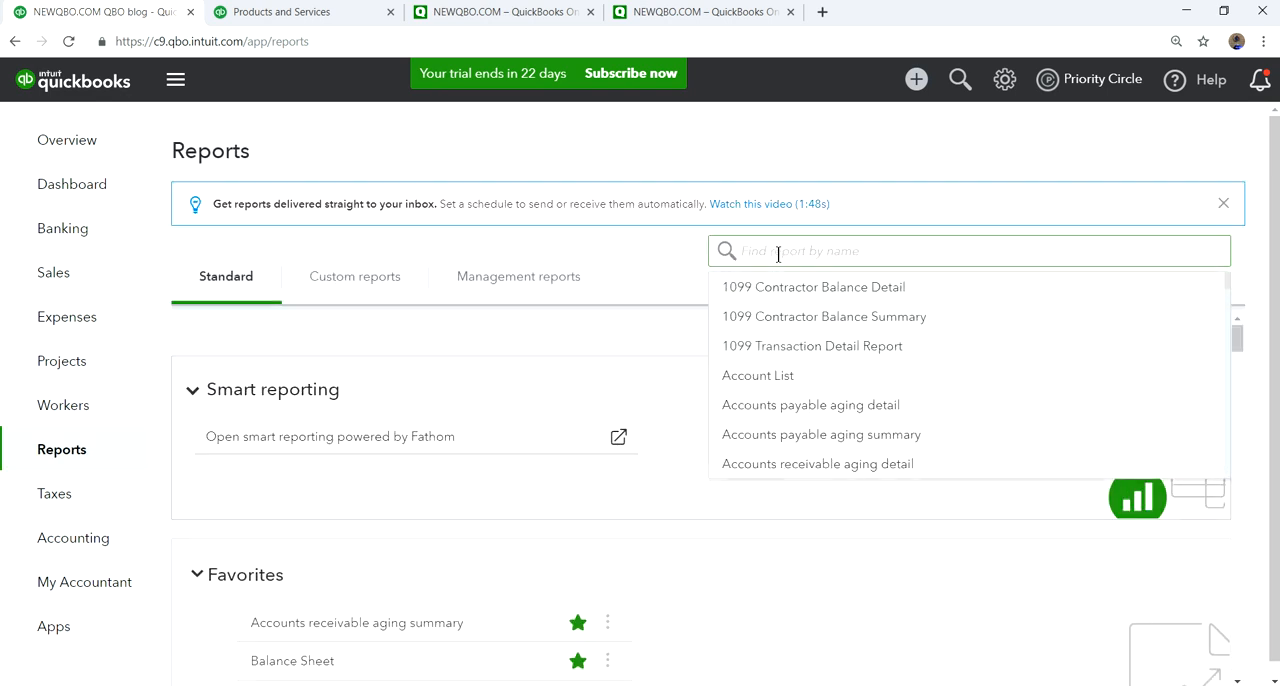
{"action": "type", "text": "inv"}
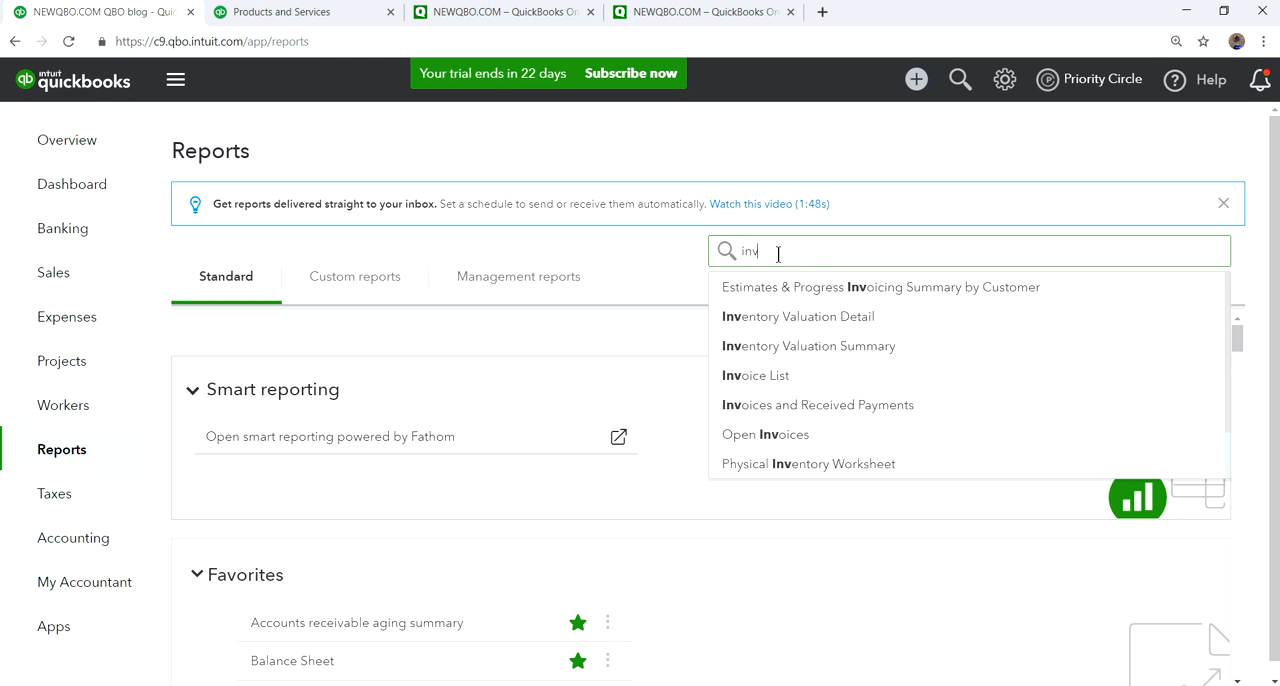
{"action": "left_click", "coordinate": [800, 350]}
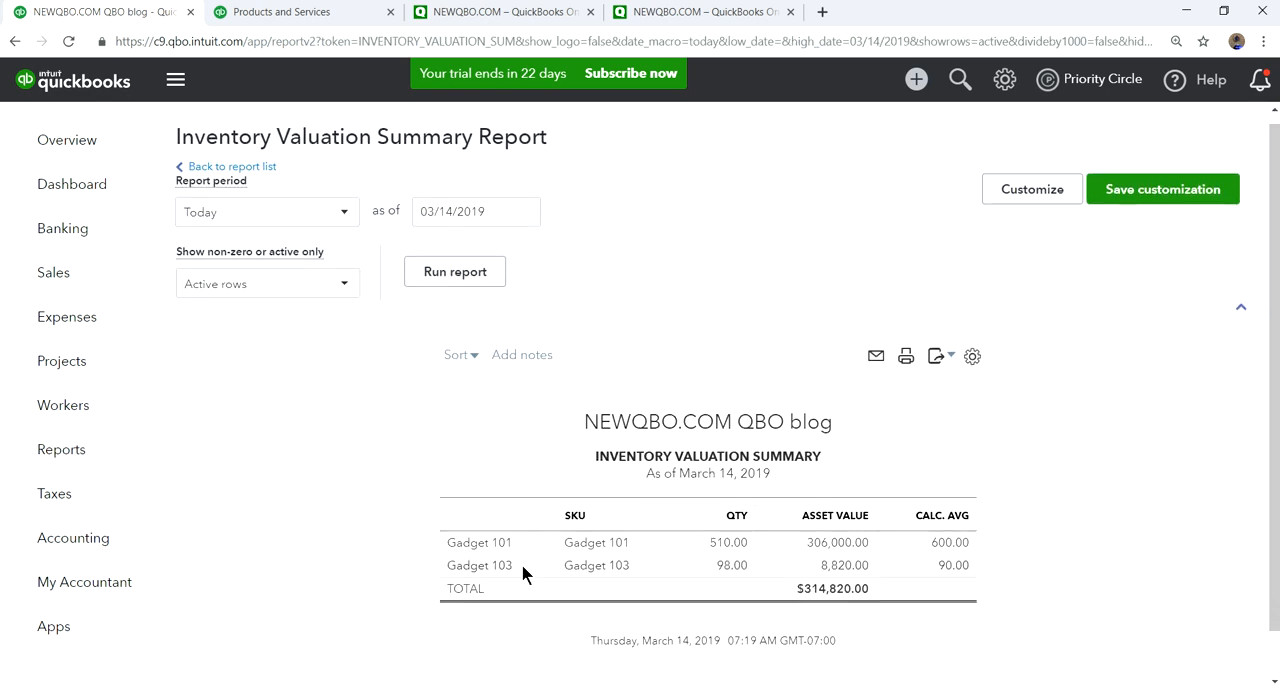
- Review the inventory valuation detail behind Gadget 103's quantity, and return to the dashboard
{"action": "left_click", "coordinate": [720, 574]}
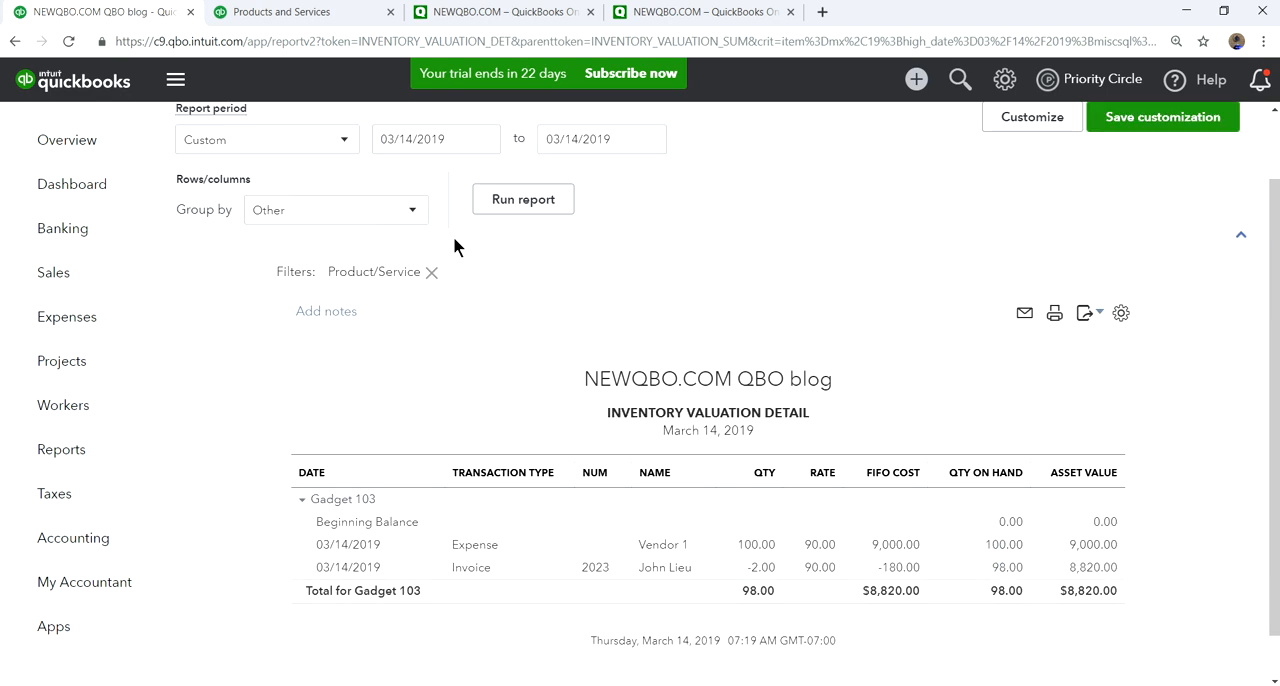
{"action": "left_click", "coordinate": [70, 184]}
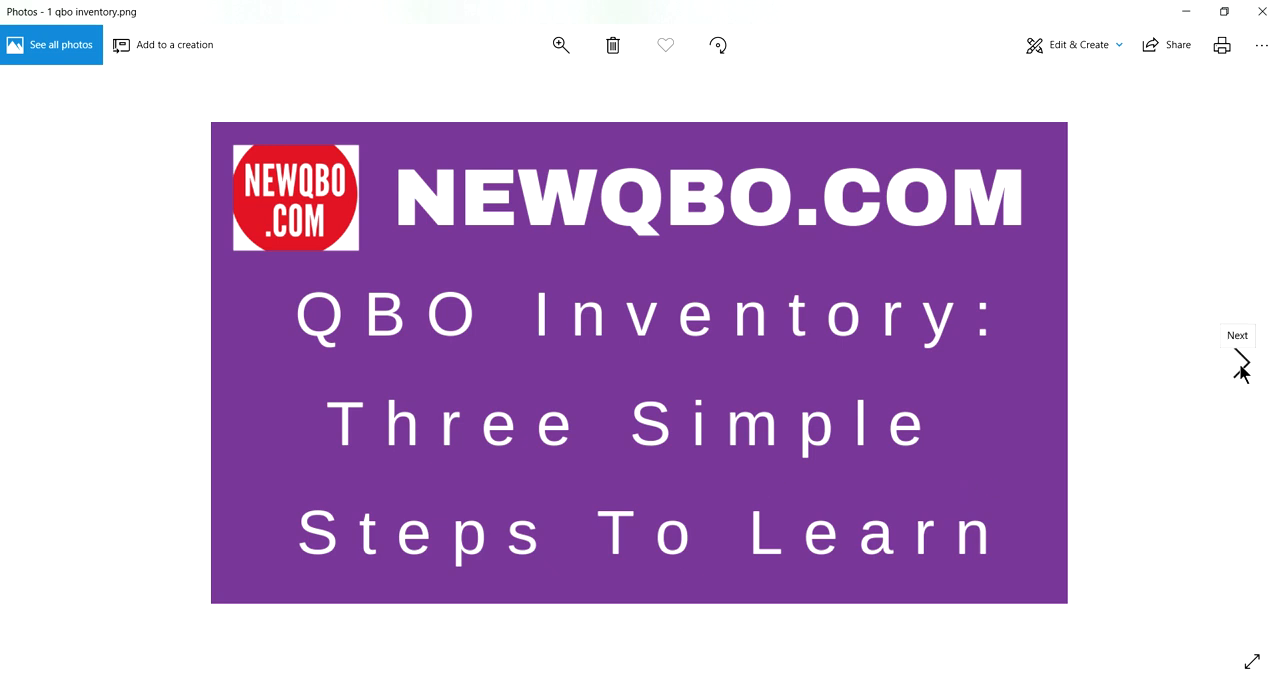
{"action": "left_click", "coordinate": [1241, 362]}
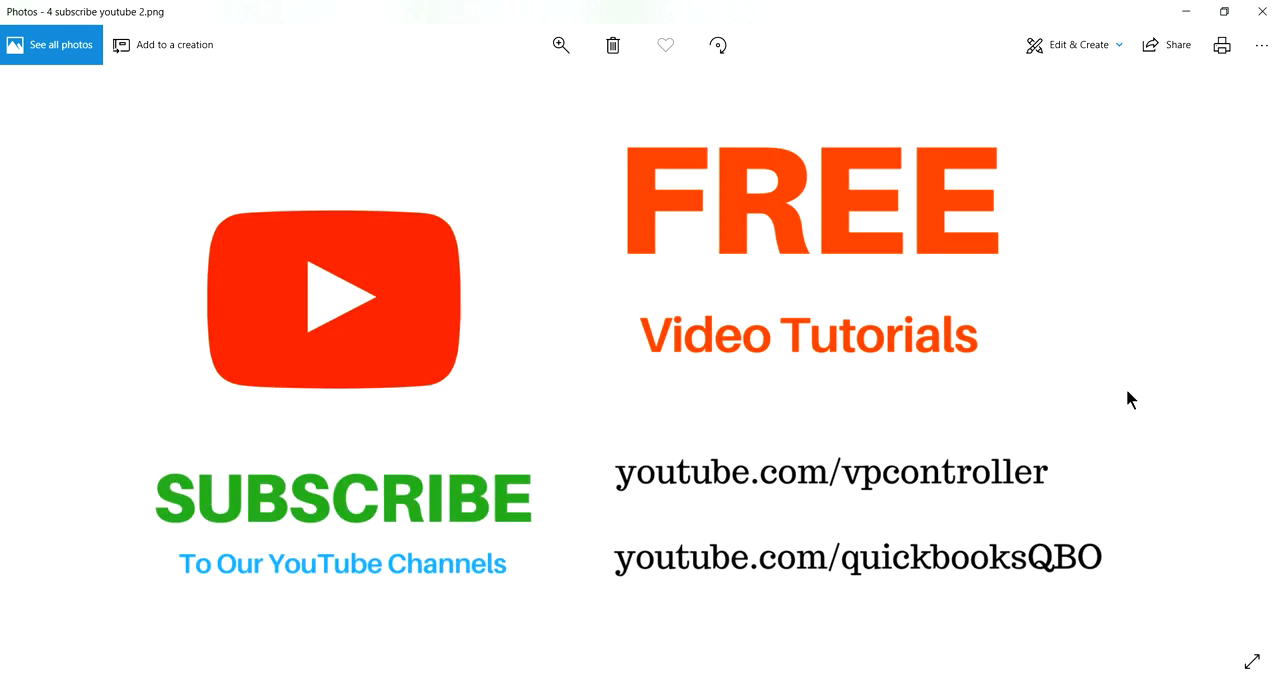